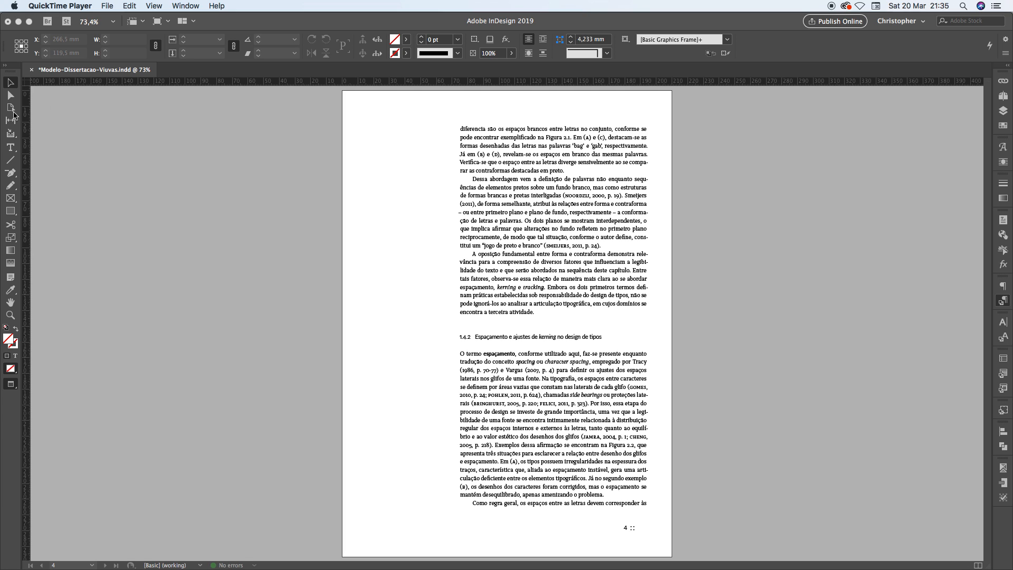
Highlight the lone paragraph line "Como regra geral" ending page 4 and compare it with the full paragraph above it
left_click(489, 507)
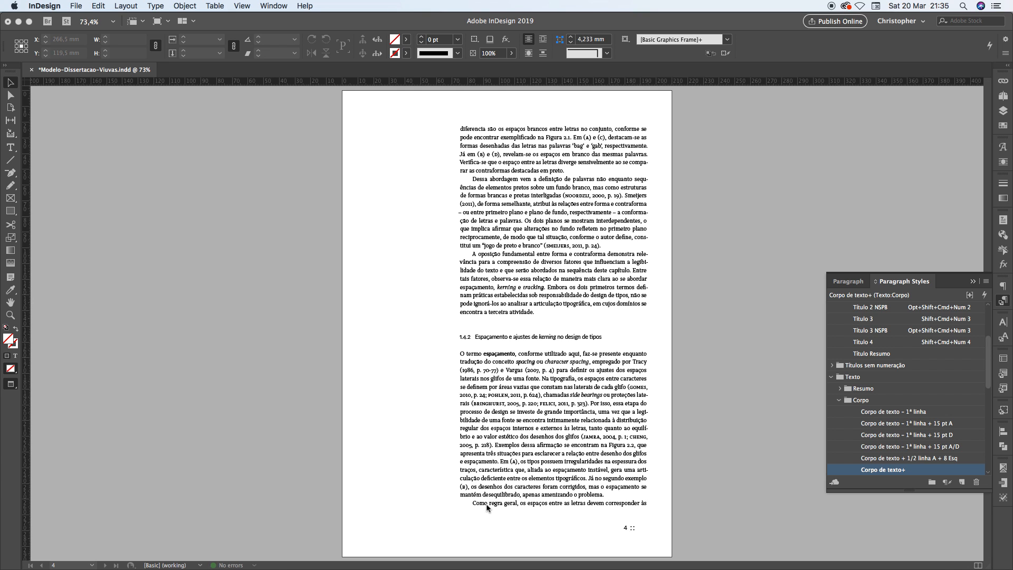
double_click(487, 505)
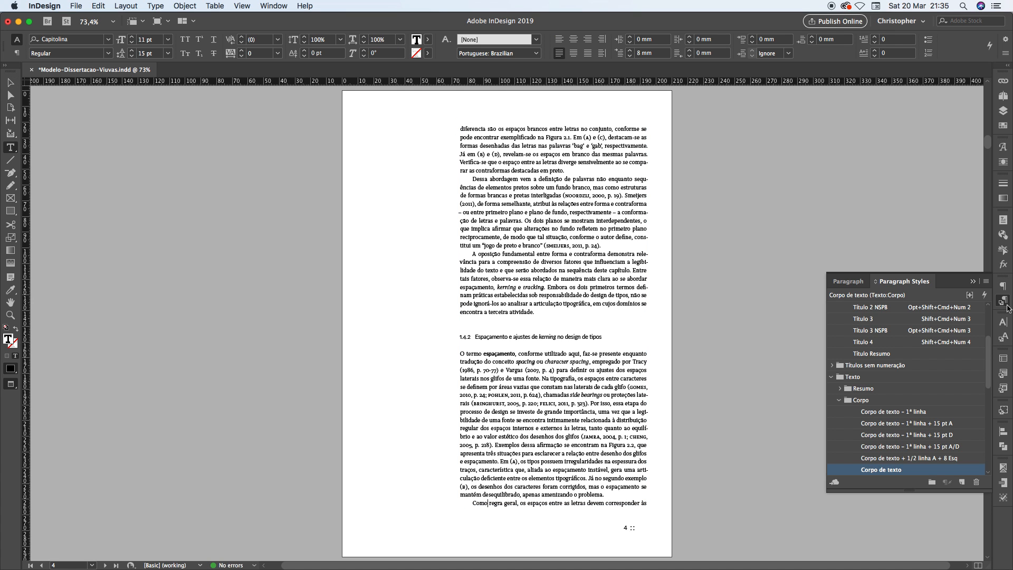
left_click(1005, 303)
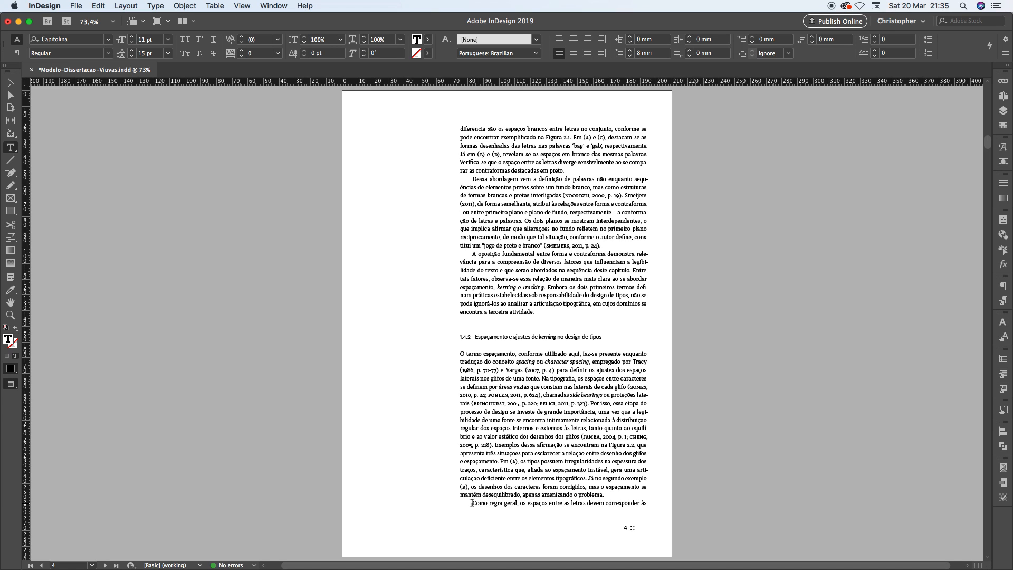
left_click_drag(472, 502, 654, 501)
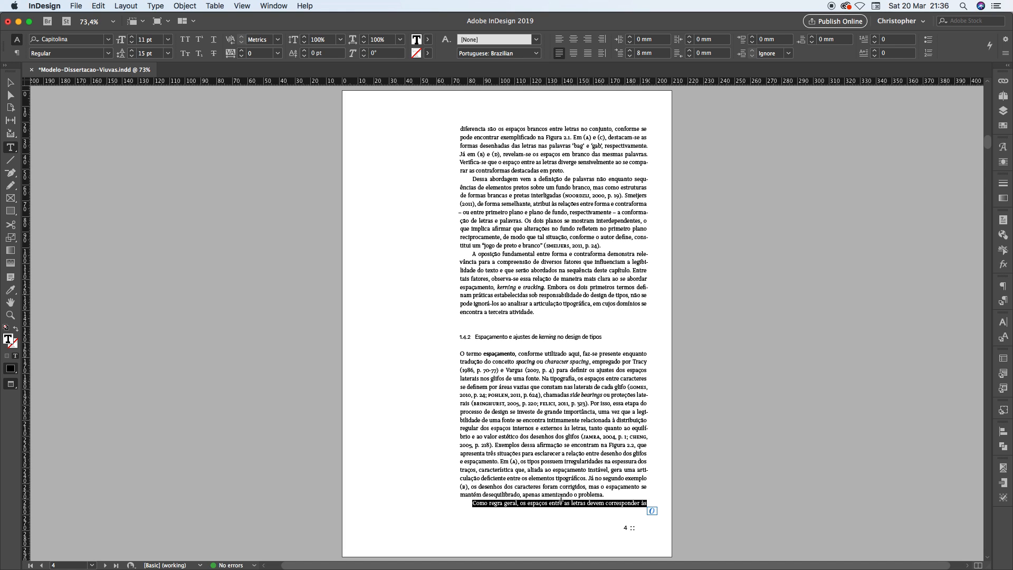
left_click(619, 492)
left_click_drag(620, 492, 450, 352)
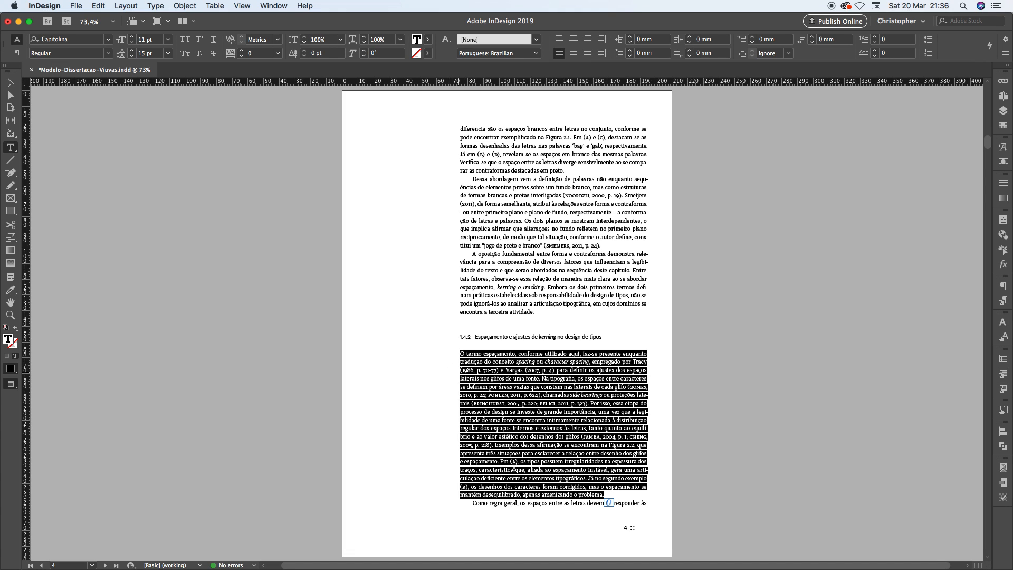
left_click(471, 504)
left_click_drag(640, 496, 654, 506)
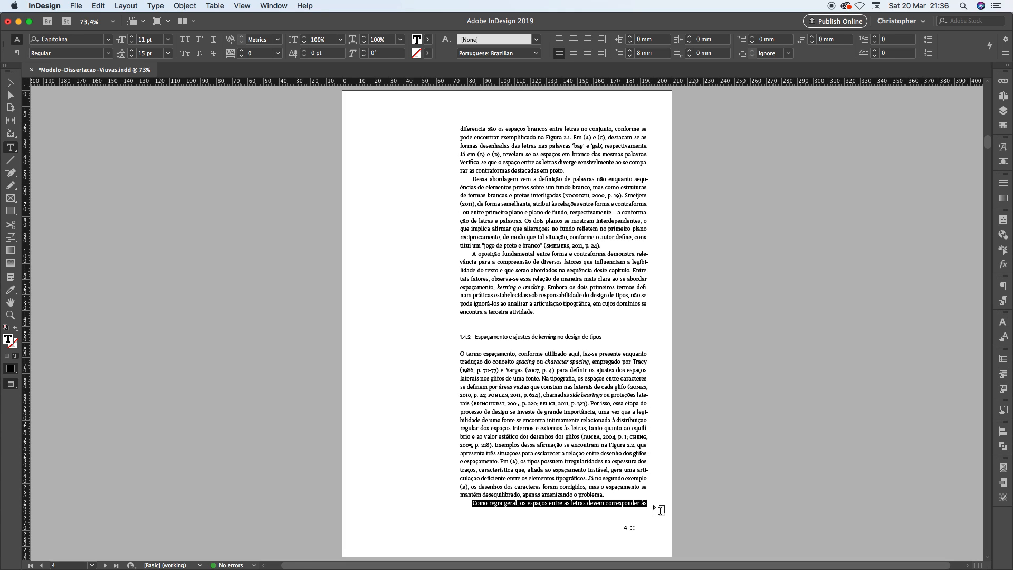
Examine how the paragraph starting on page 4's last line continues in the opening lines of page 5
key("Page_Down")
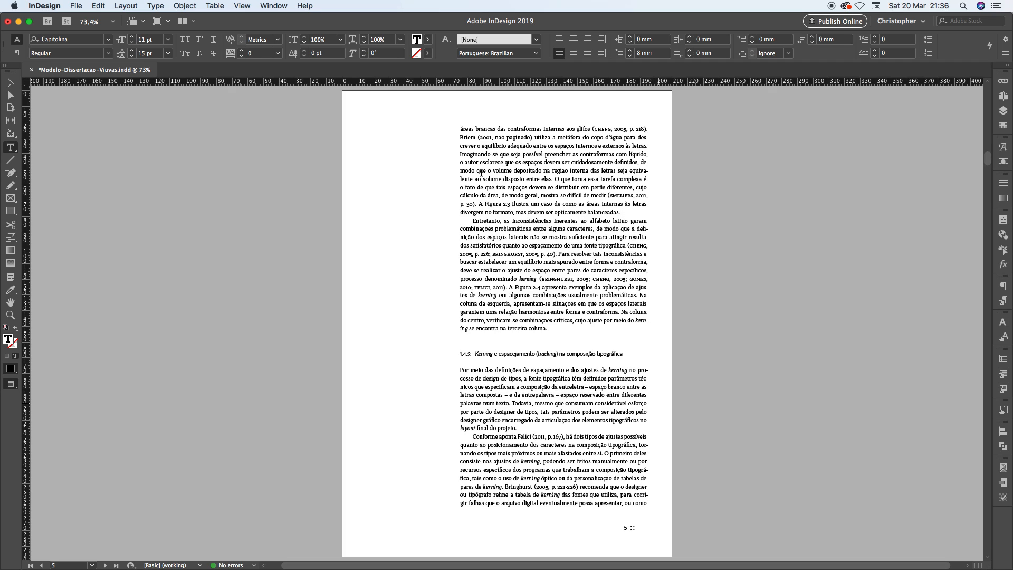
left_click_drag(460, 129, 639, 211)
left_click(626, 195)
key("Page_Up")
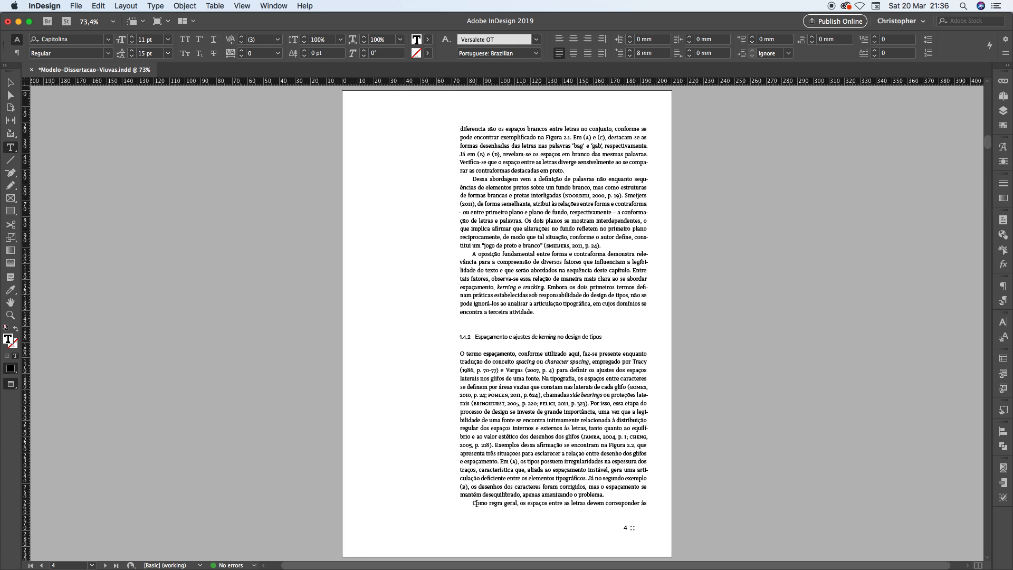
left_click_drag(468, 504, 648, 504)
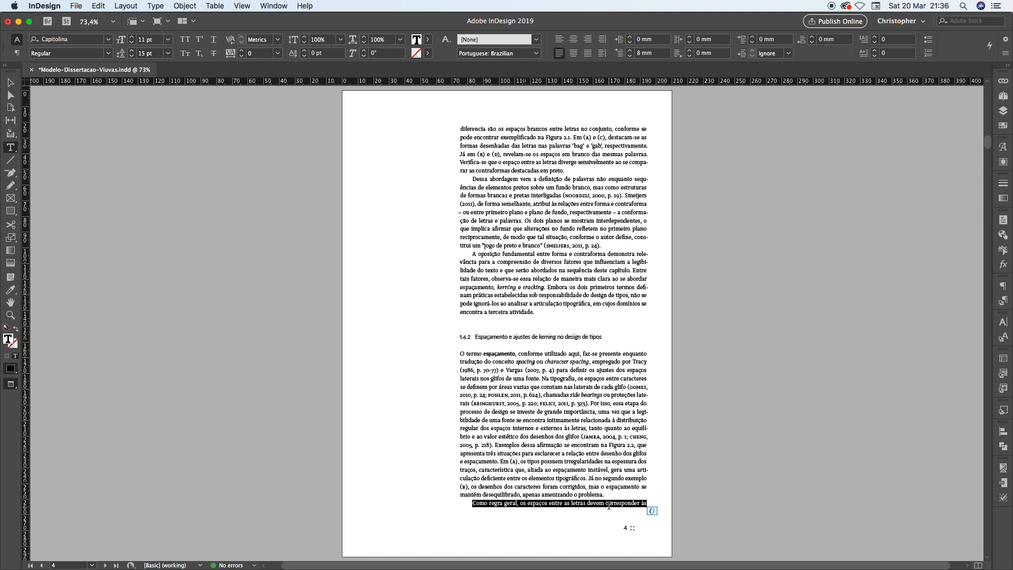
Examine the single closing line that starts page 3 together with the rest of its paragraph at the end of page 2
key("alt+Page_Up")
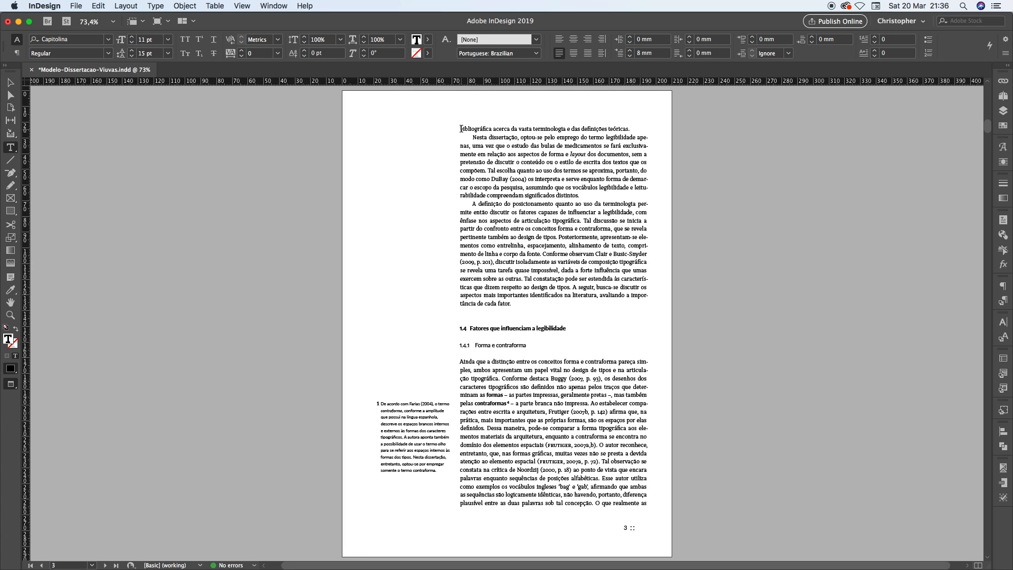
left_click_drag(461, 129, 639, 130)
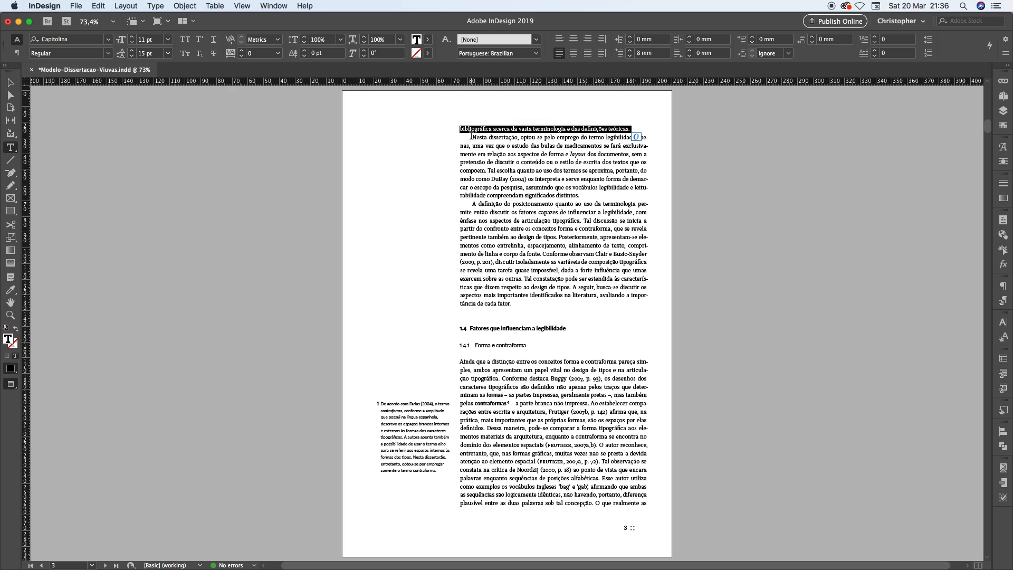
left_click_drag(472, 137, 599, 197)
left_click(544, 127)
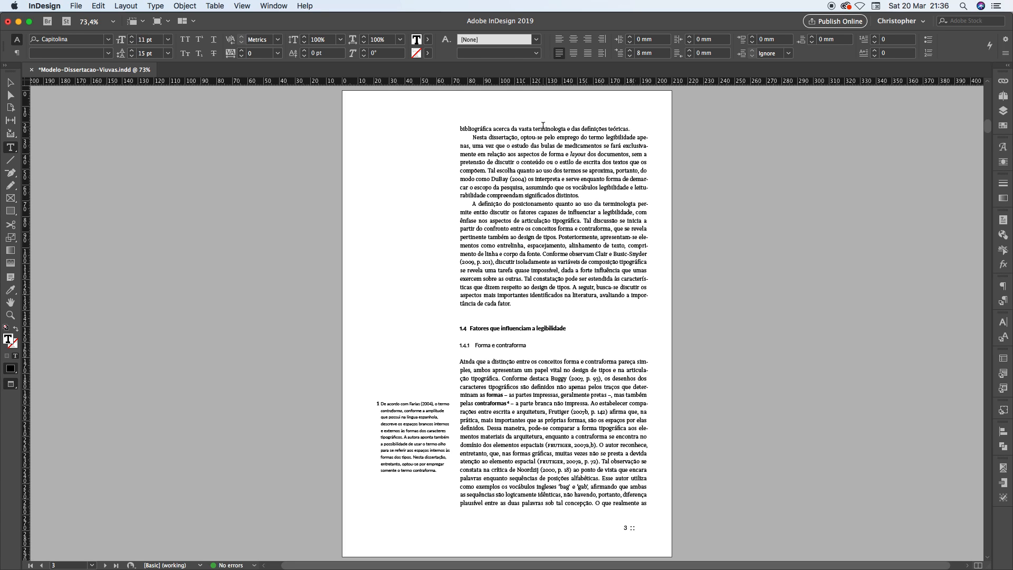
key("alt+Page_Up")
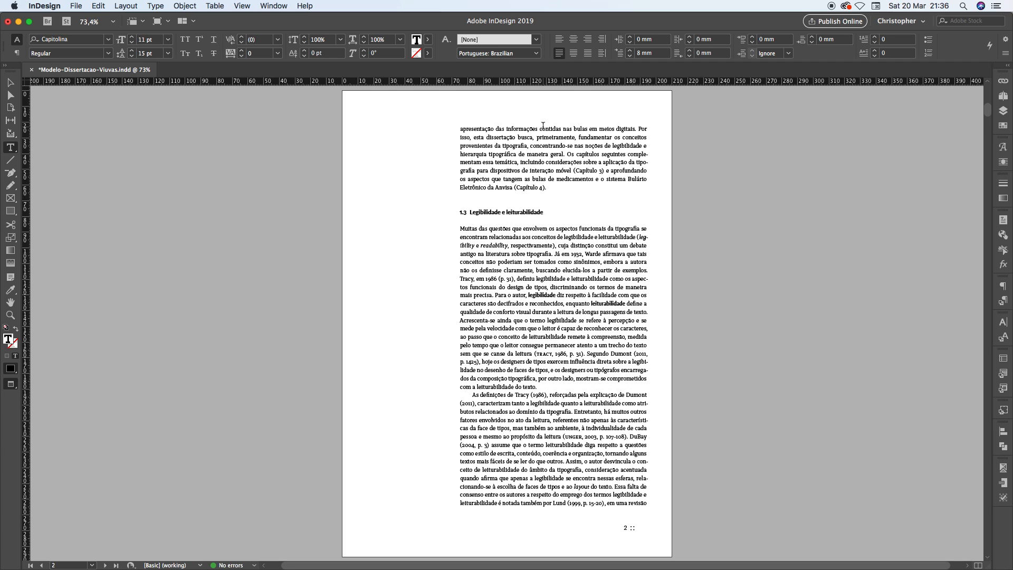
mouse_move(470, 396)
left_mouse_down()
mouse_move(648, 469)
mouse_move(655, 500)
mouse_move(660, 493)
left_mouse_up()
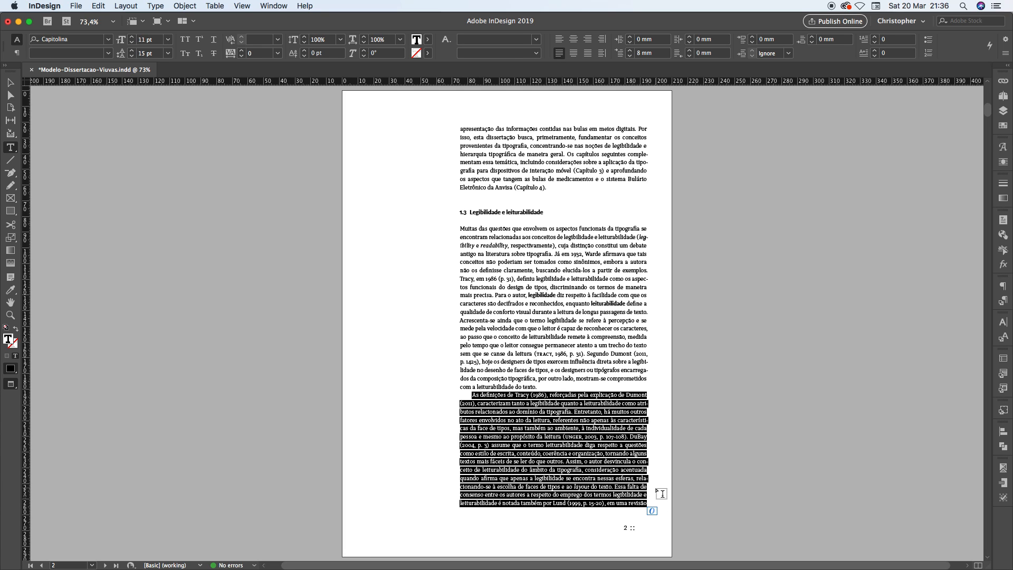
key("alt+Page_Down")
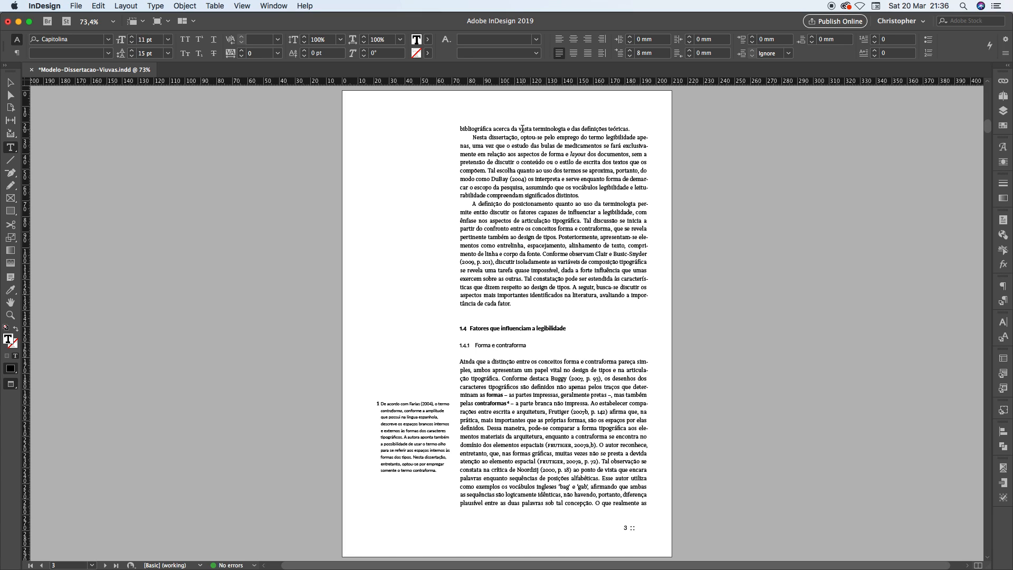
triple_click(465, 128)
Compare the isolated last line of page 4 with the isolated first line of page 3 by highlighting each
key("shift+Page_Down")
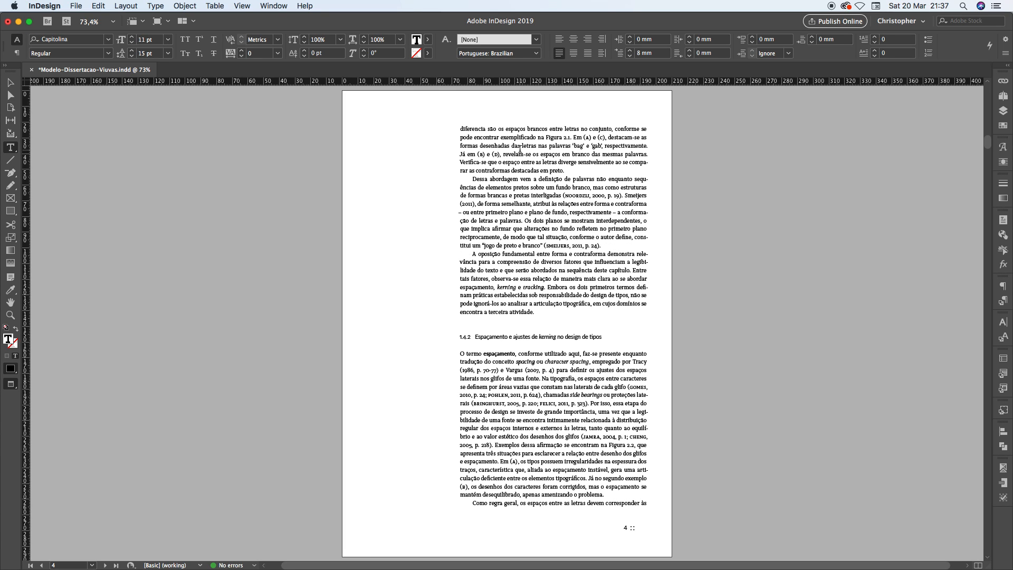
triple_click(541, 503)
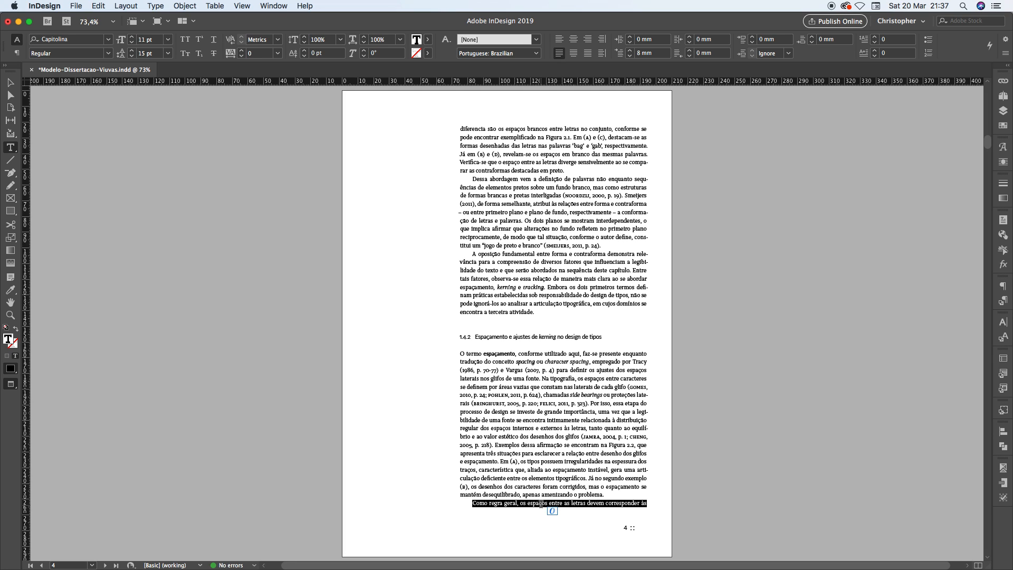
left_click(574, 502)
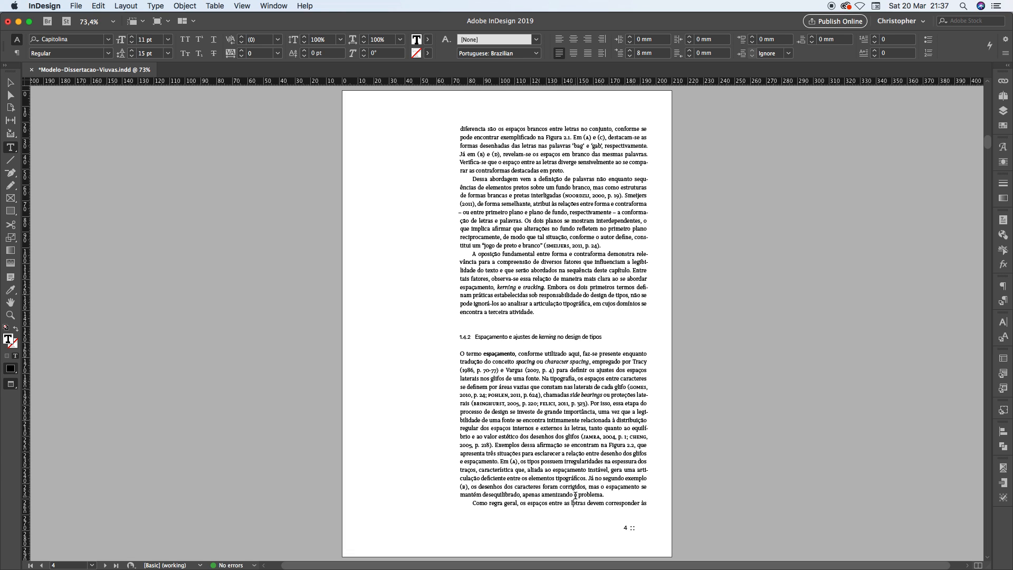
key("shift+Page_Up")
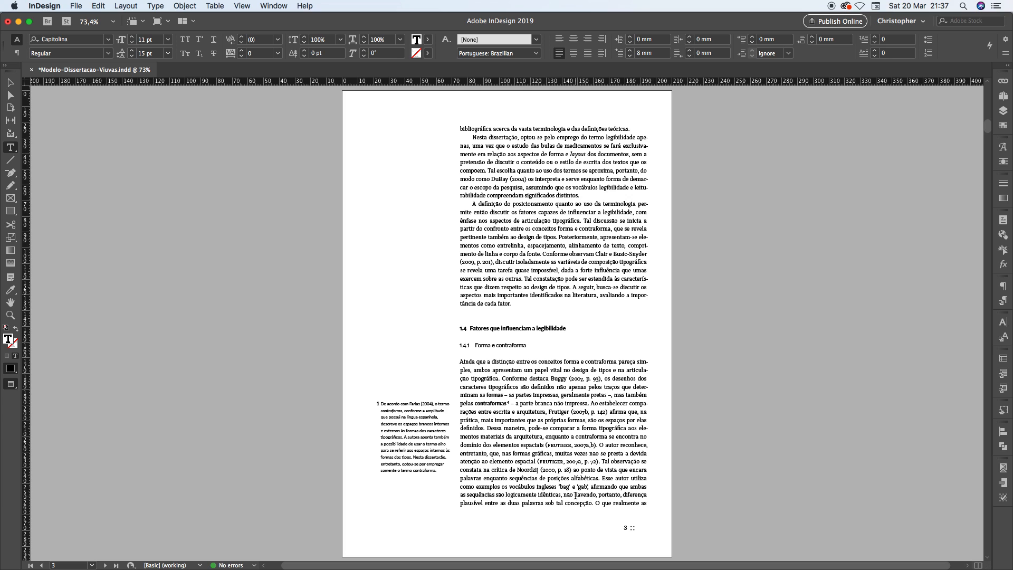
triple_click(520, 130)
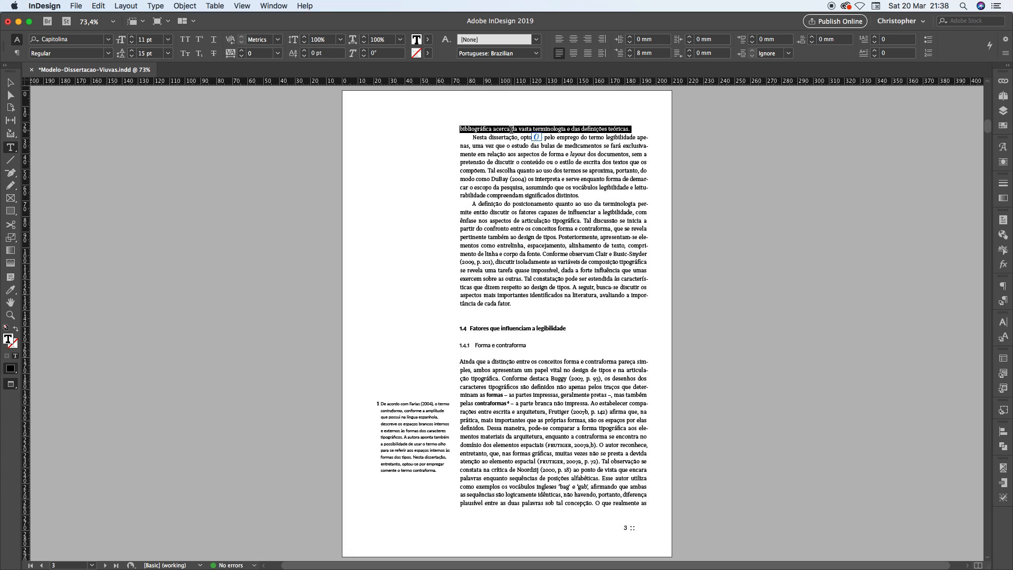
key("shift+Page_Down")
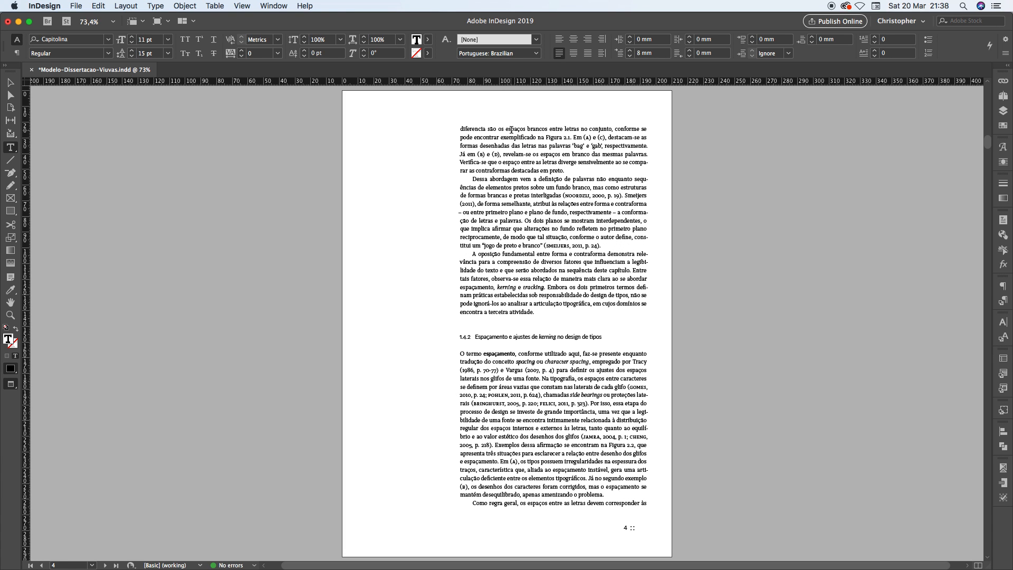
triple_click(488, 502)
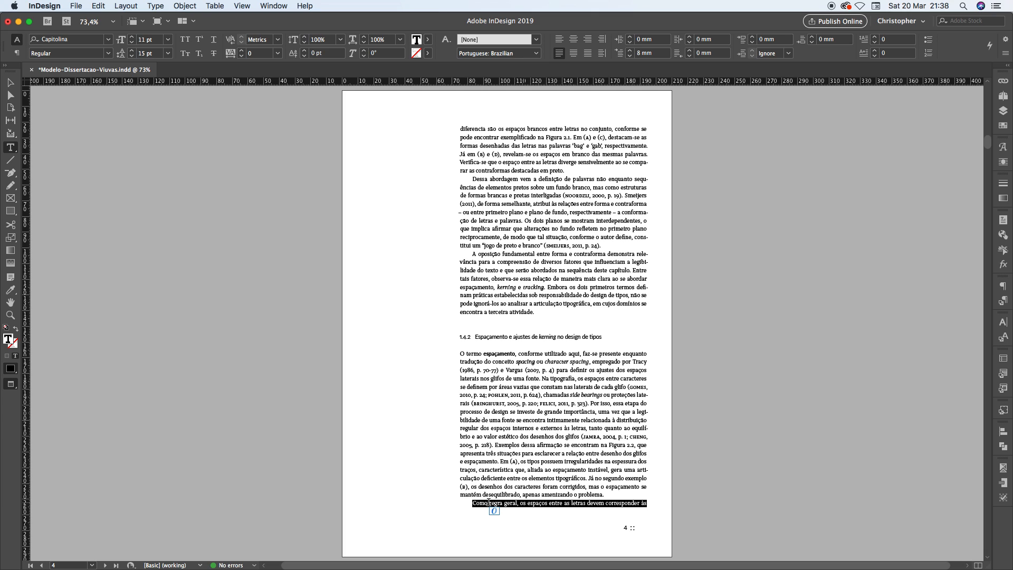
left_click(476, 503)
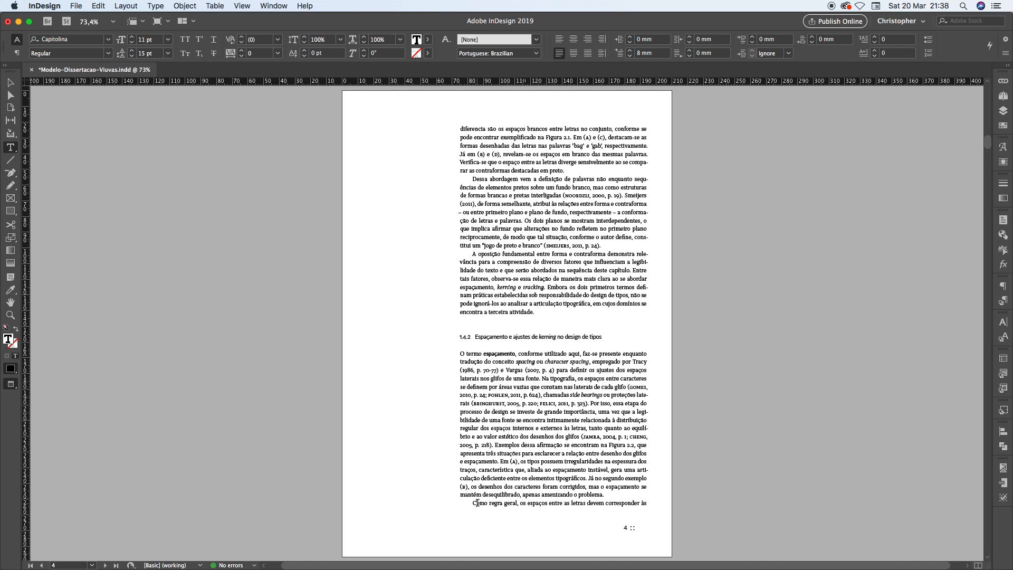
left_click_drag(473, 503, 658, 503)
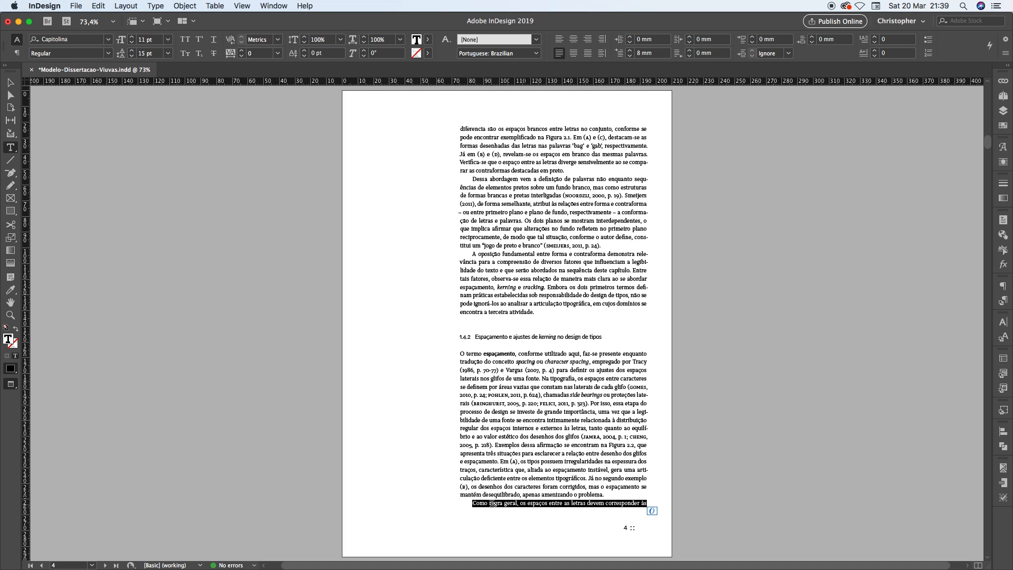
left_click(507, 234)
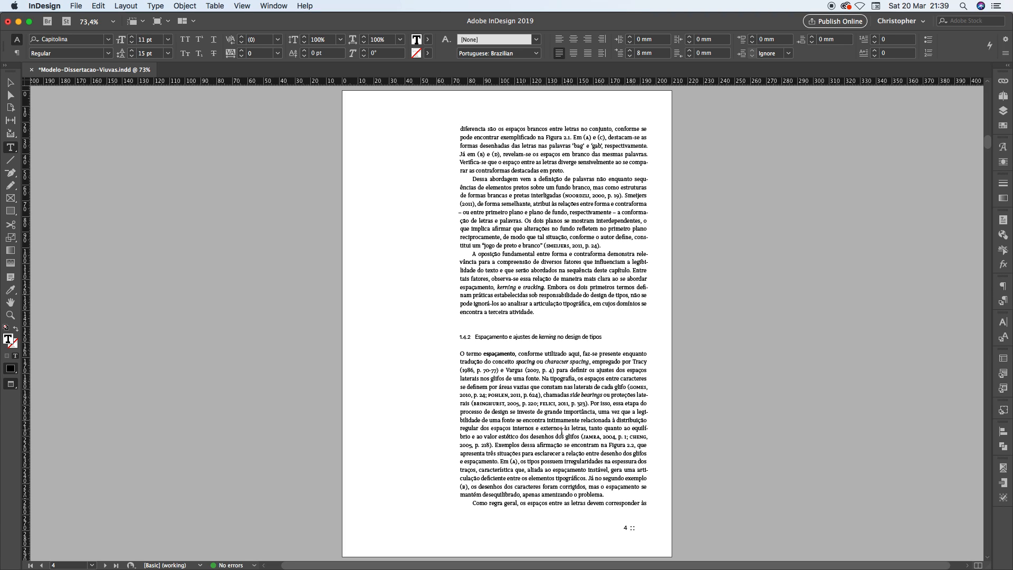
triple_click(555, 503)
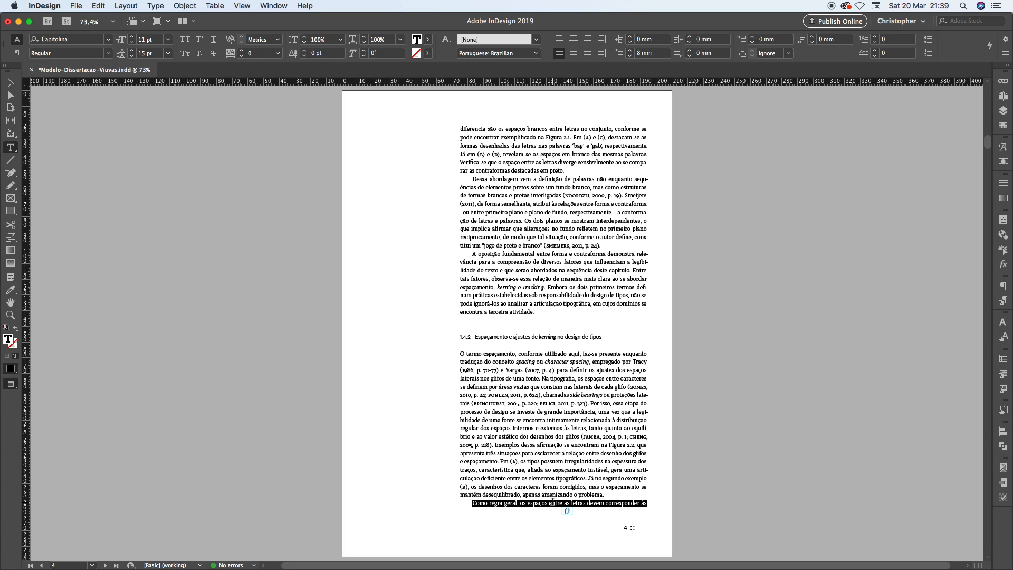
Examine the two carried-over lines at the start of page 6, including the short line "culturais."
key("shift+Page_Down")
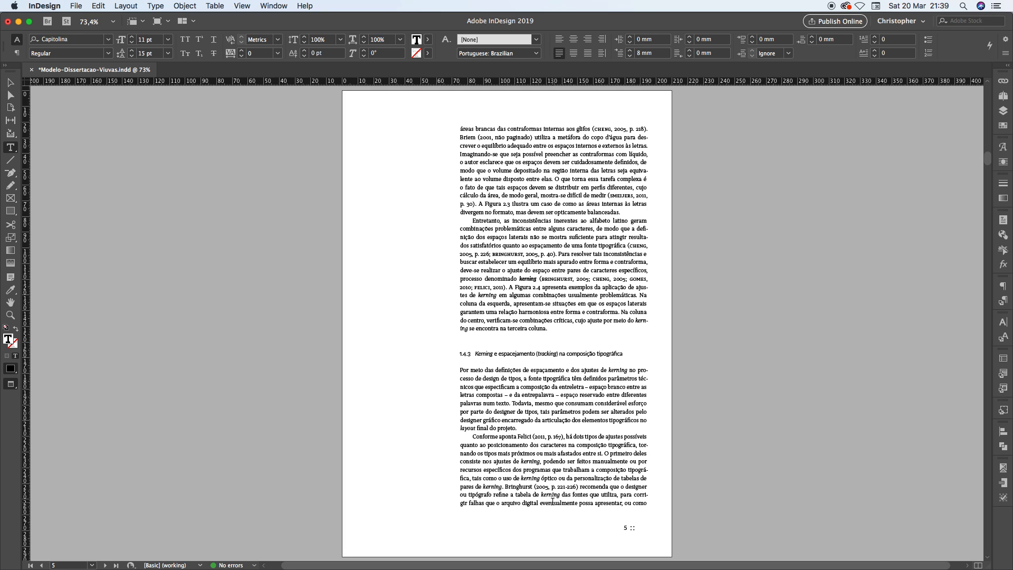
key("shift+Page_Down")
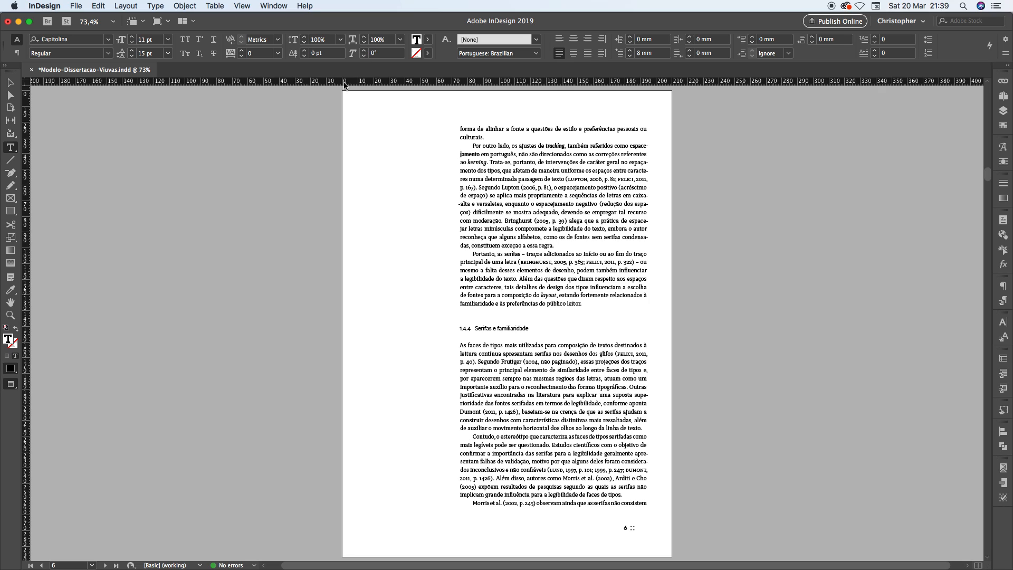
double_click(476, 137)
left_click_drag(495, 137, 457, 138)
left_click_drag(460, 128, 649, 127)
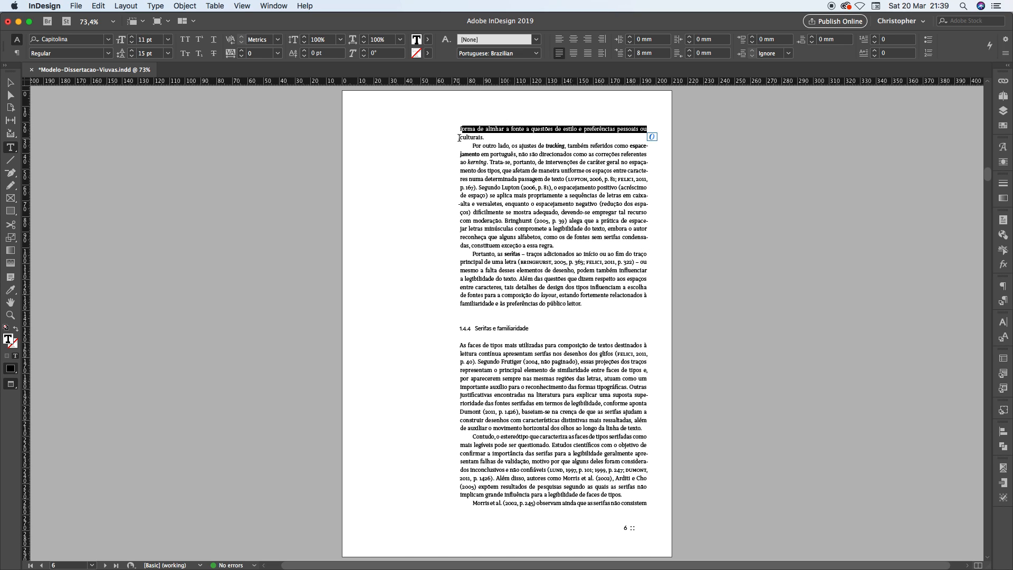
left_click_drag(460, 137, 492, 137)
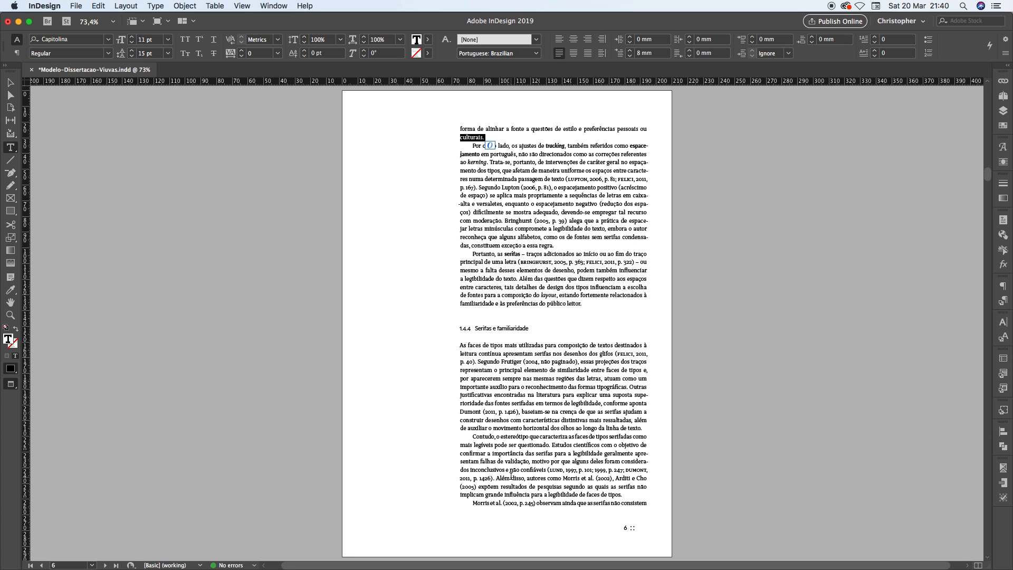
Examine page 7's first two lines, ending in "serifadas:", and the indented block quotation that follows them
key("shift+Page_Down")
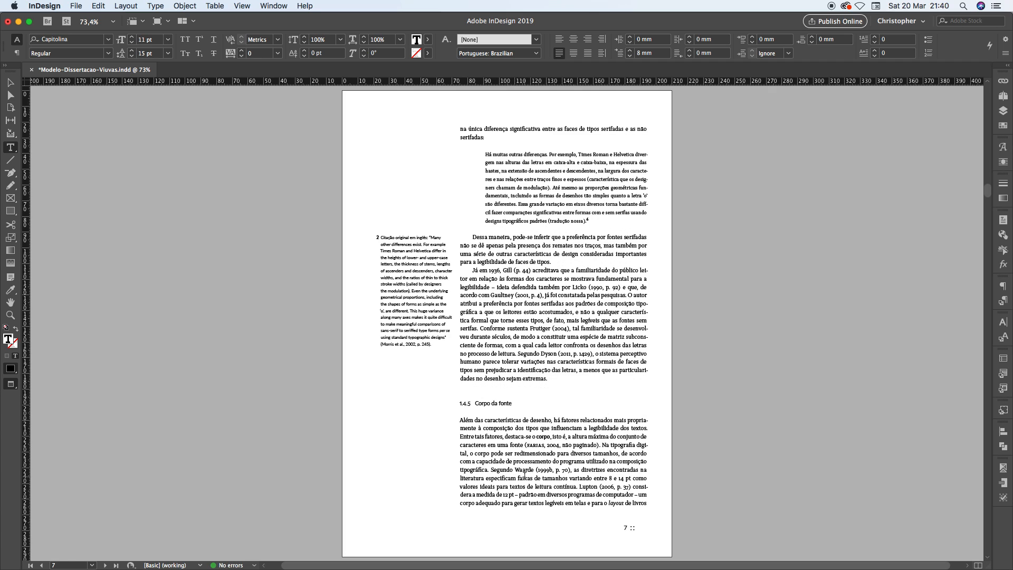
left_click(461, 129)
left_click_drag(463, 129, 649, 131)
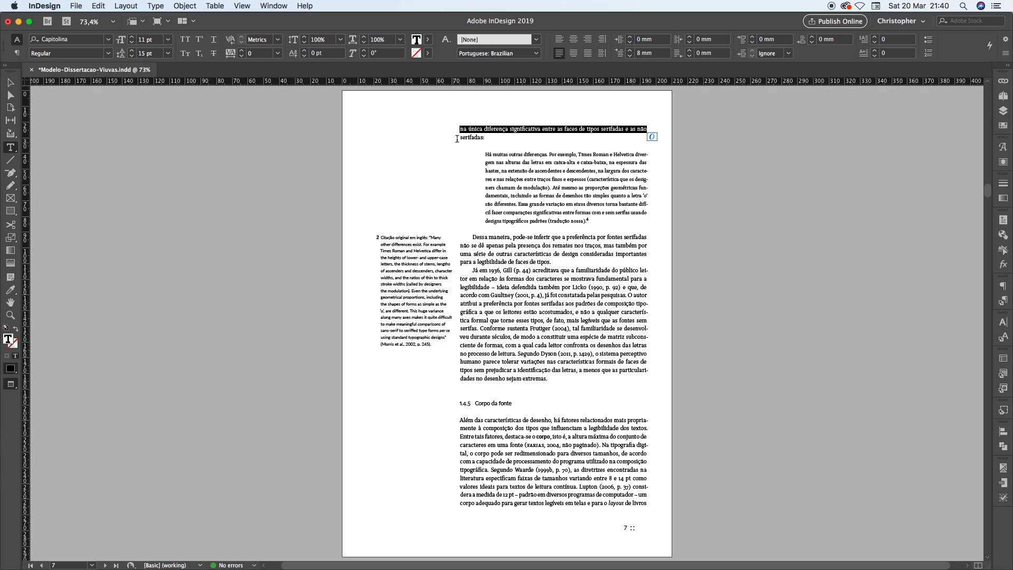
left_click_drag(462, 137, 486, 136)
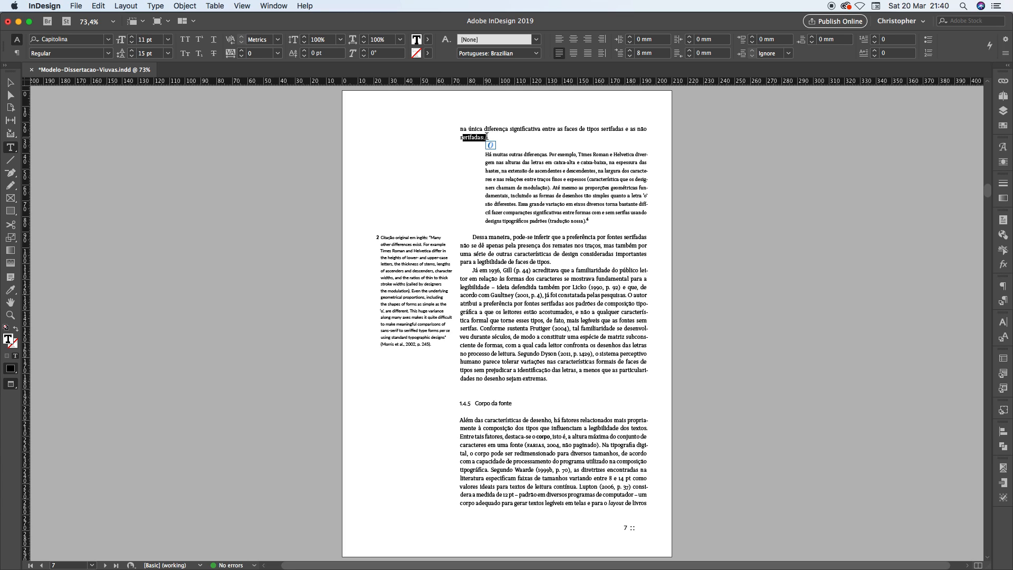
left_click(527, 157)
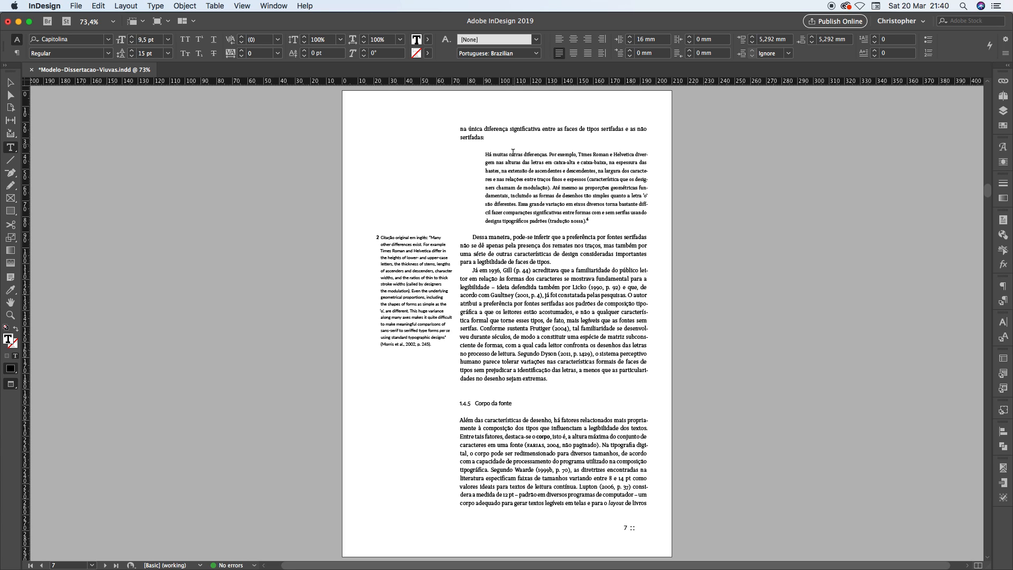
left_click_drag(485, 154, 598, 218)
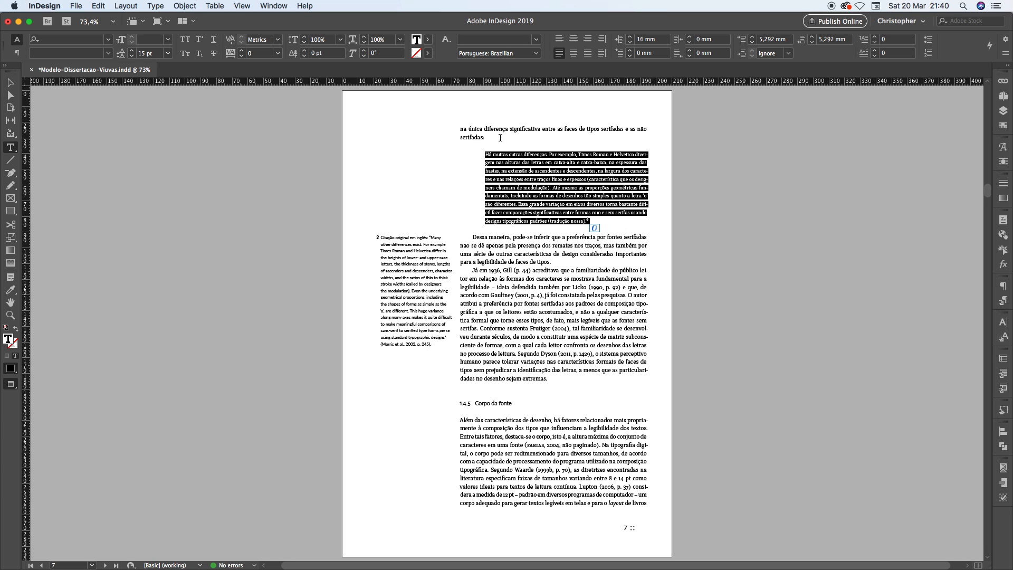
Compare the short second line "serifadas:" on page 7 with the short second line "culturais." on page 6
left_click(524, 166)
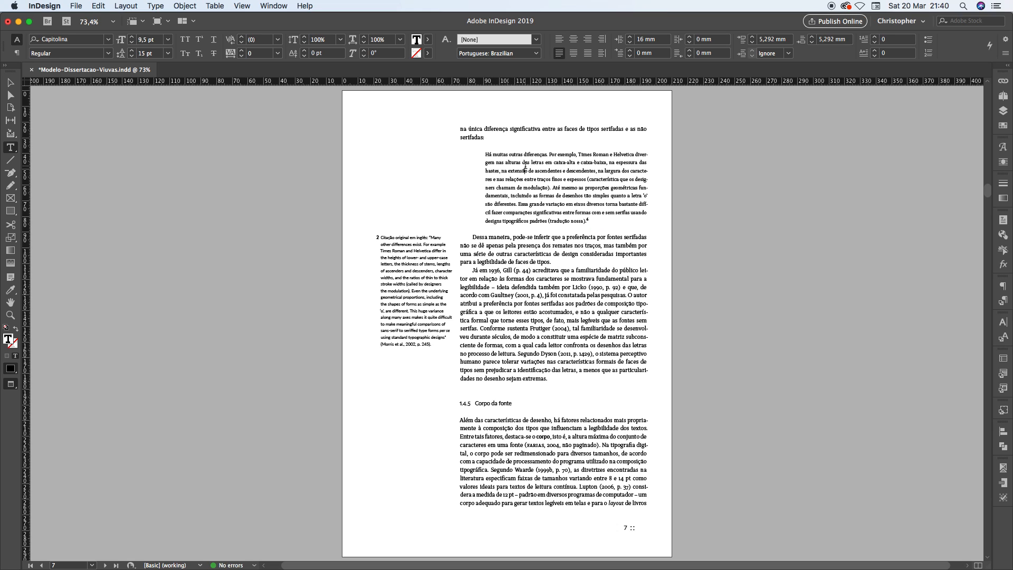
double_click(467, 137)
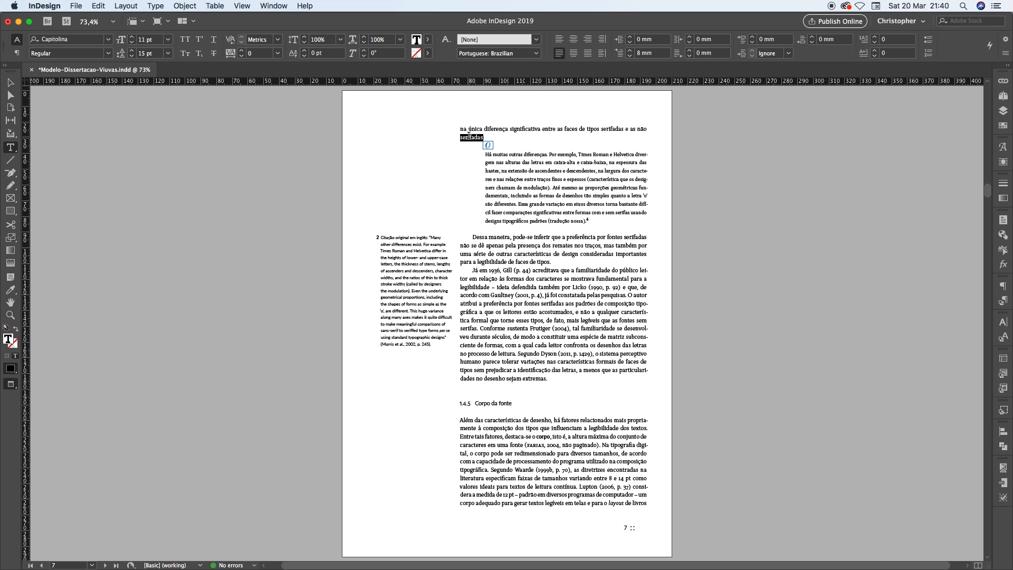
key("alt+Page_Up")
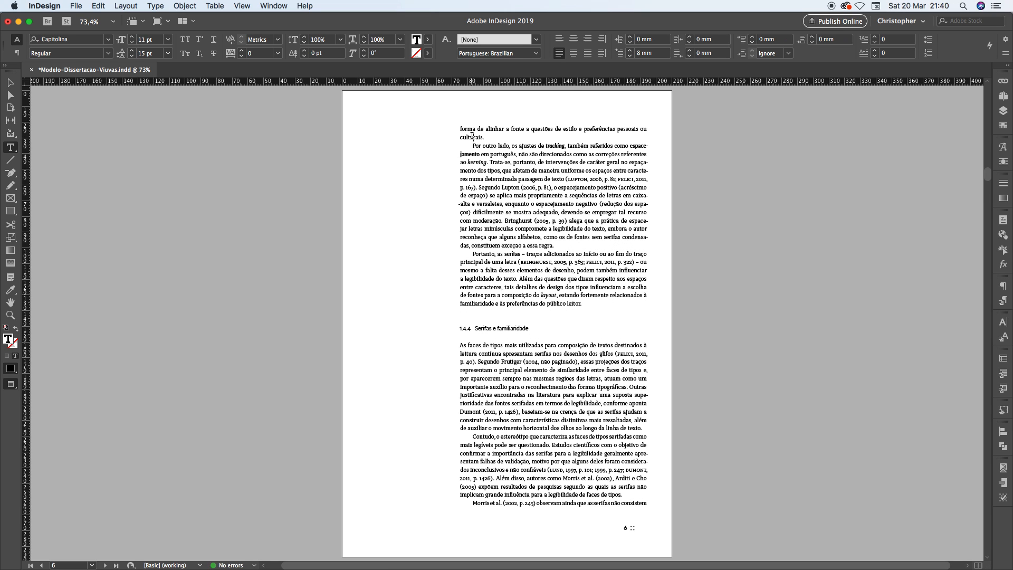
double_click(472, 136)
Examine the short closing lines of paragraphs on page 12, including "texto.", "sente capítulo." and "estrutura ordenada."
key("shift+Page_Down")
key("shift+Page_Down")
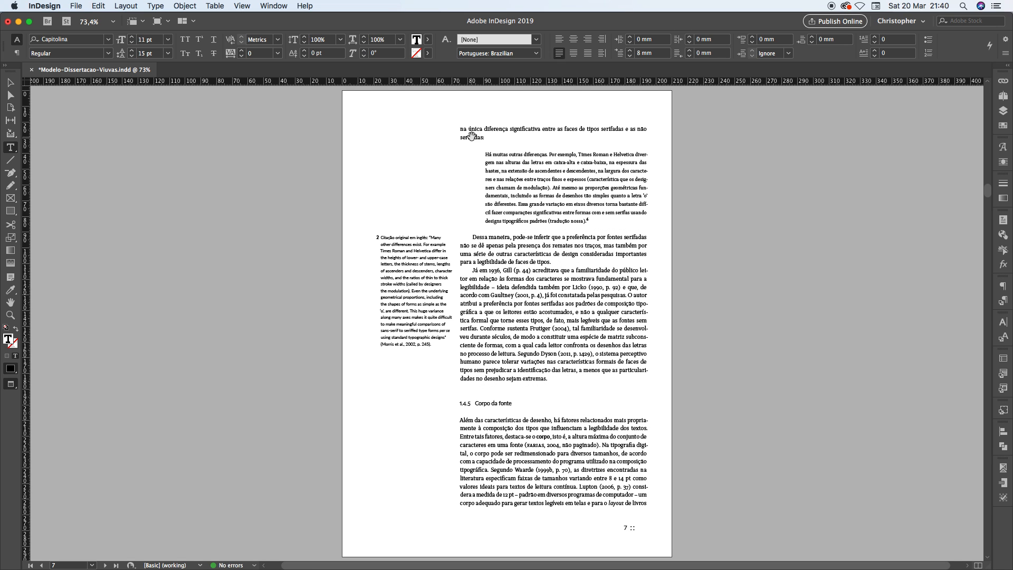
key("shift+Page_Down")
key("shift+Page_Down")
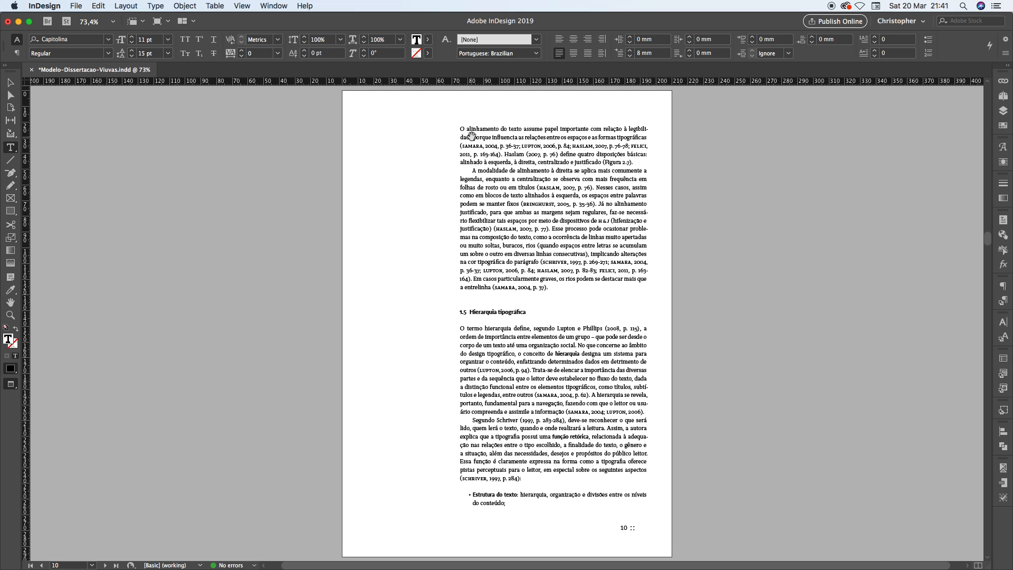
key("shift+Page_Down")
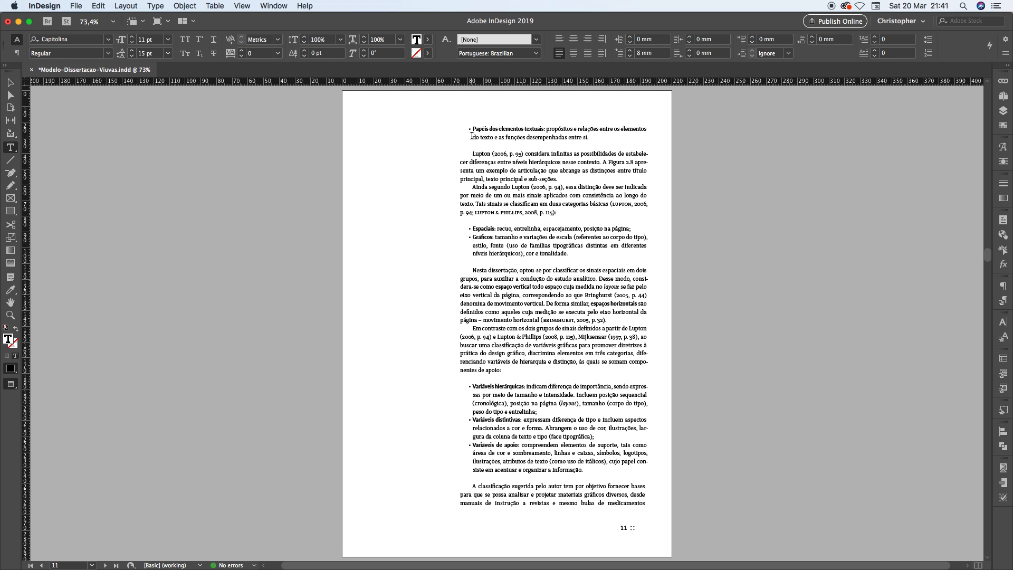
key("shift+Page_Down")
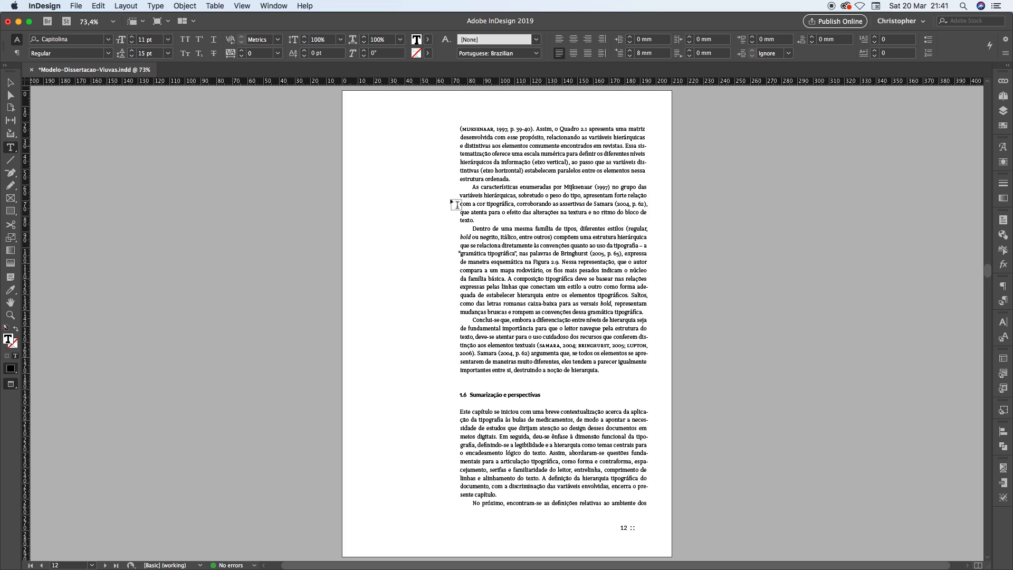
triple_click(466, 221)
left_click_drag(462, 495, 498, 495)
double_click(470, 179)
left_click_drag(512, 180, 456, 181)
Go back to page 9 and examine the isolated first line "fontes de texto foi originalmente projetada."
key("alt+Page_Up")
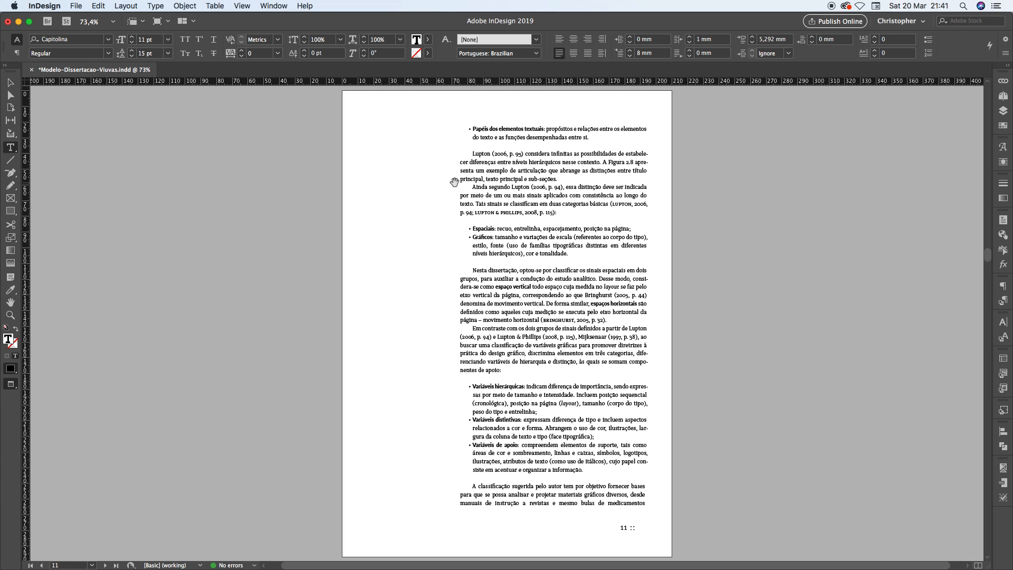
key("alt+Page_Up")
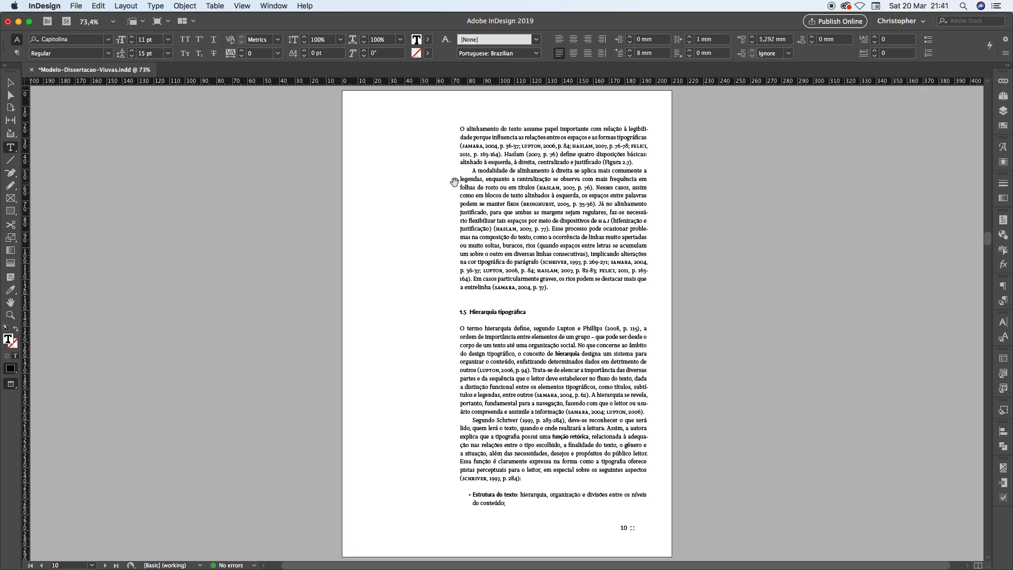
key("alt+Page_Up")
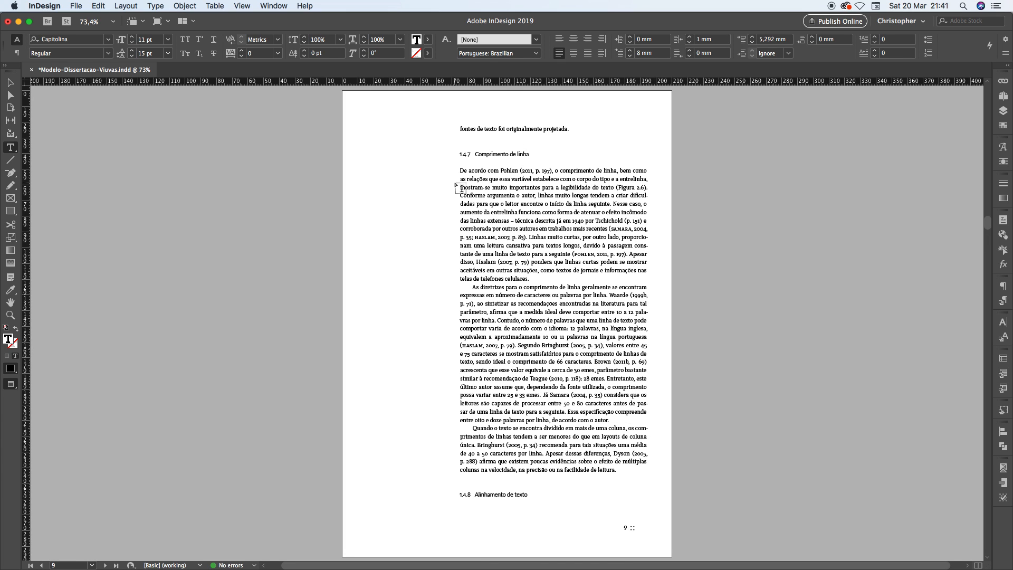
left_click(460, 129)
left_click(577, 128, "shift")
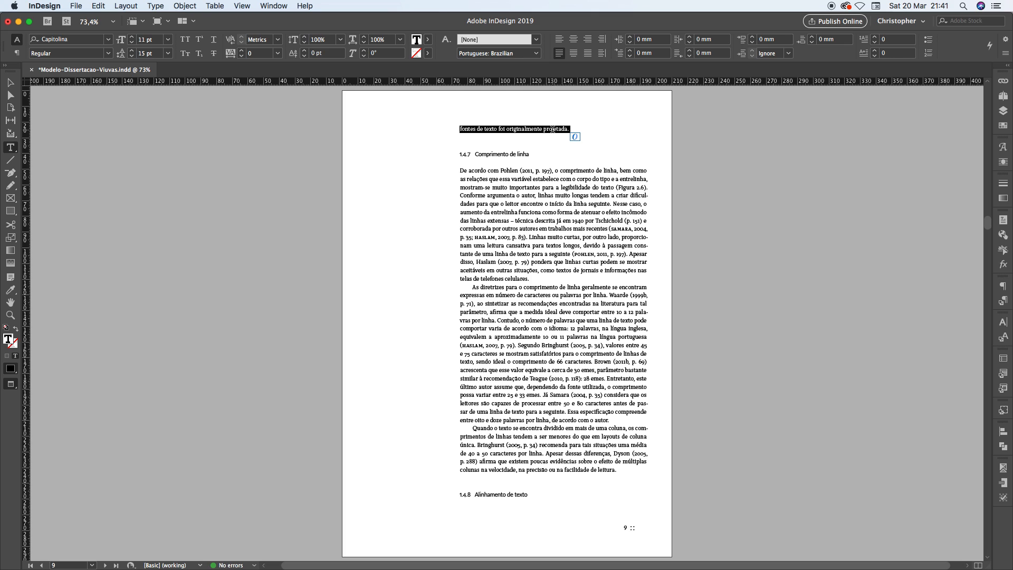
left_click(499, 128)
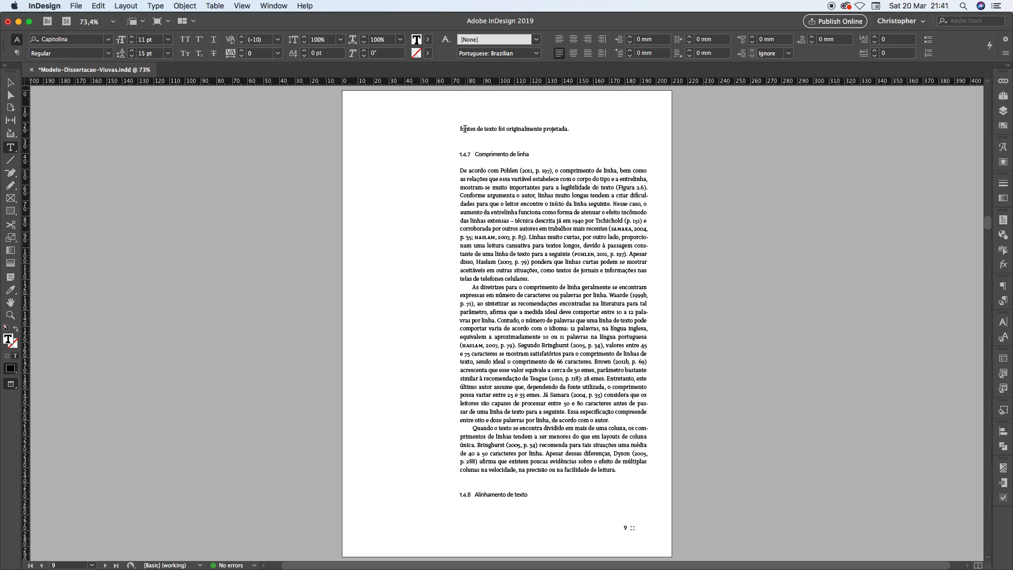
left_click_drag(464, 129, 571, 130)
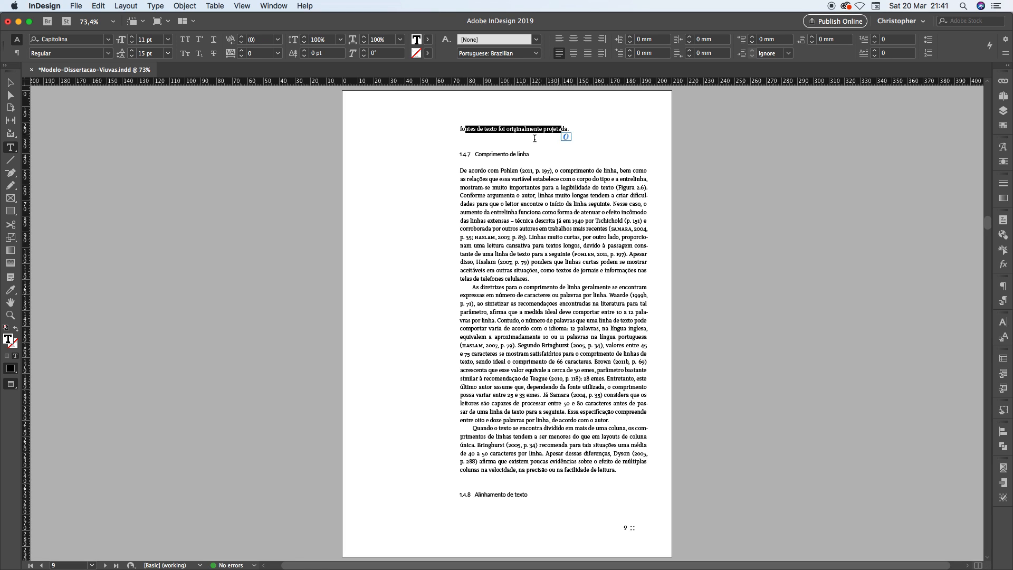
Examine heading 1.4.7 "Comprimento de linha" on page 9 together with the text line before it and the paragraph that follows
left_click(474, 154)
left_click_drag(474, 155, 539, 154)
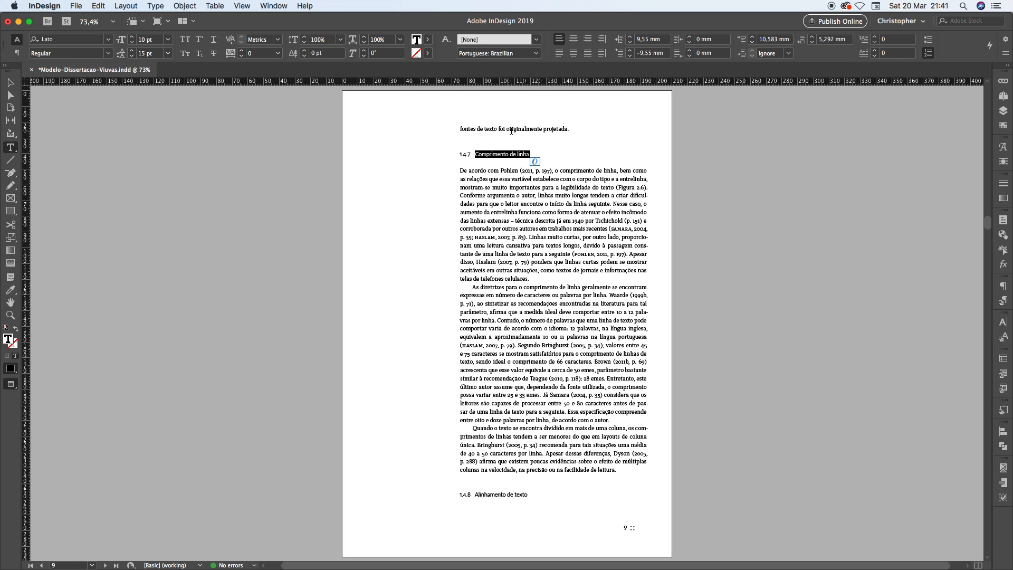
left_click_drag(483, 130, 524, 172)
left_click(488, 154)
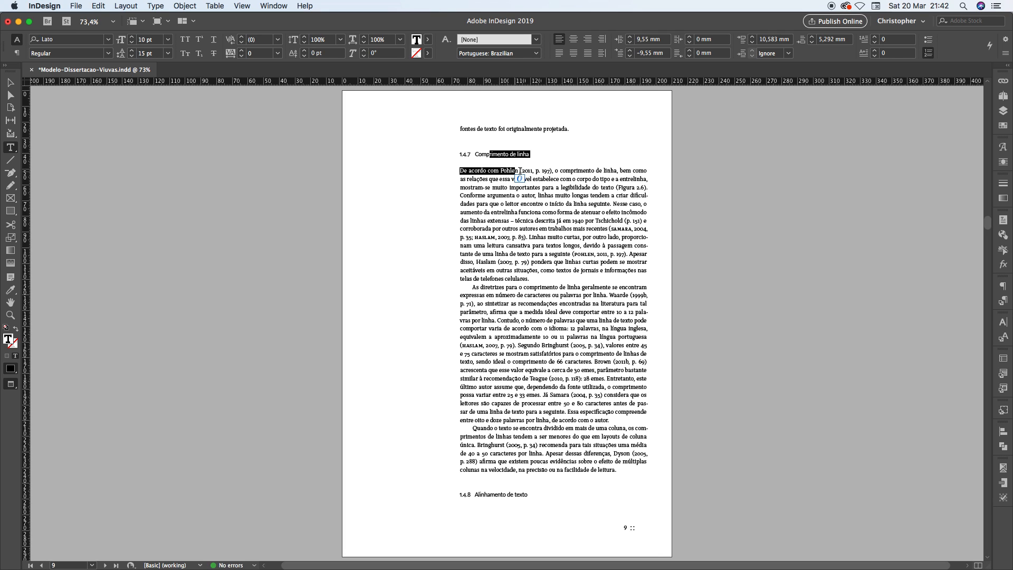
left_click(524, 172)
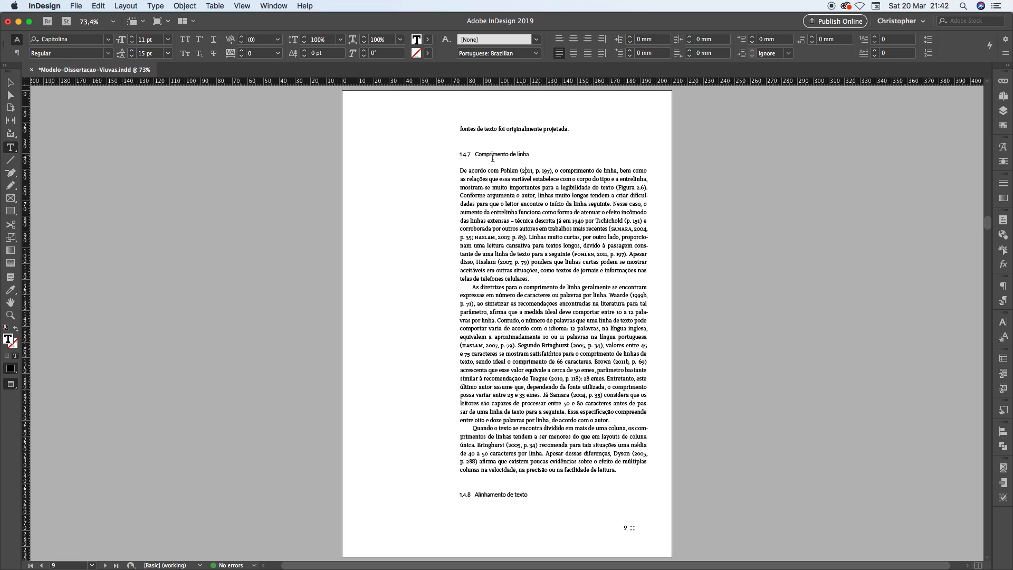
left_click_drag(475, 154, 534, 154)
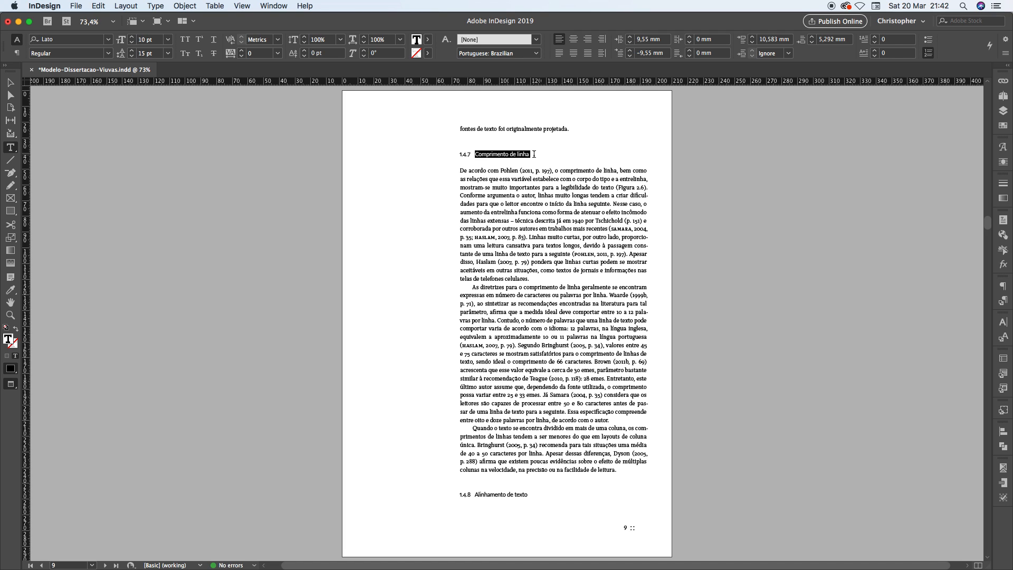
left_click_drag(534, 154, 529, 153)
Examine heading 1.4.8 "Alinhamento de texto" at the end of page 9 and the paragraph preceding it
left_click_drag(474, 494, 534, 498)
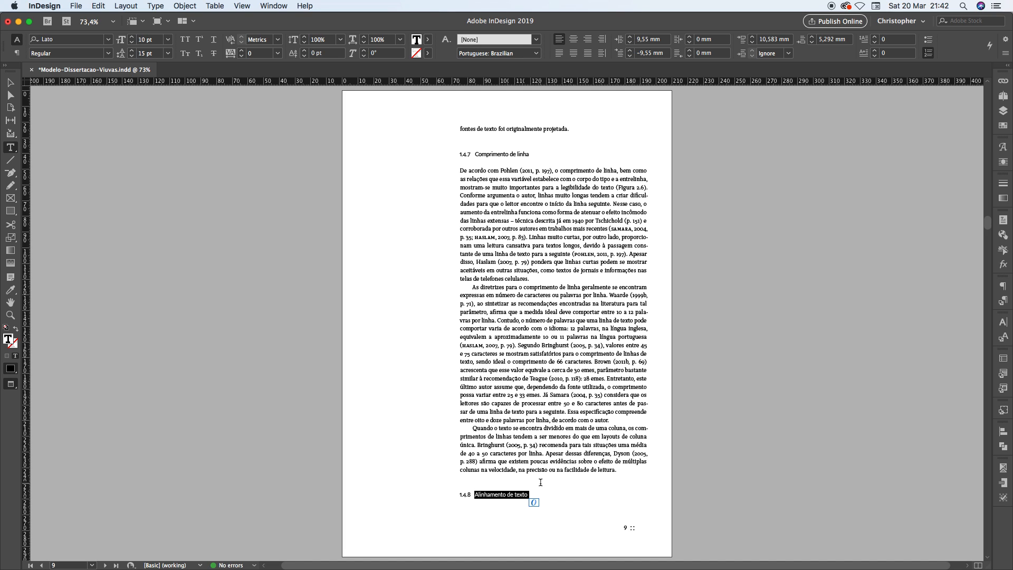
left_click(501, 495)
left_click_drag(488, 495, 476, 462)
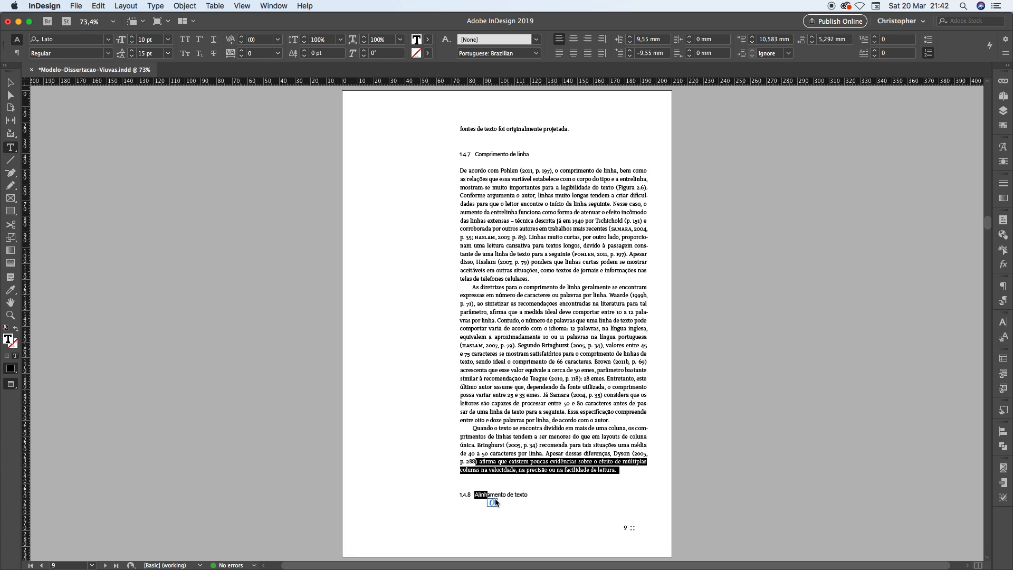
left_click_drag(503, 497, 566, 509)
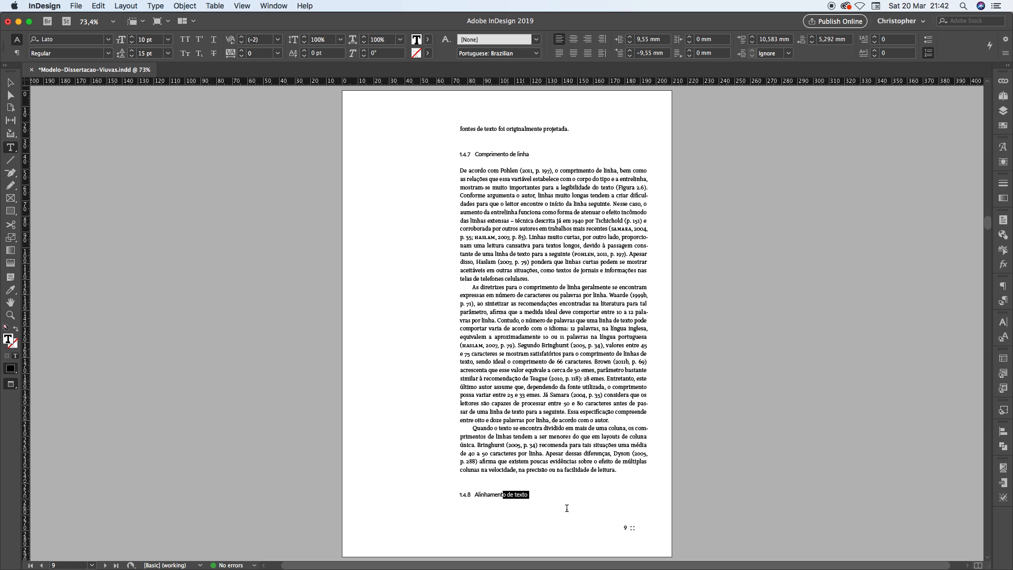
left_click_drag(478, 495, 528, 495)
left_click(528, 495)
left_click_drag(475, 494, 528, 494)
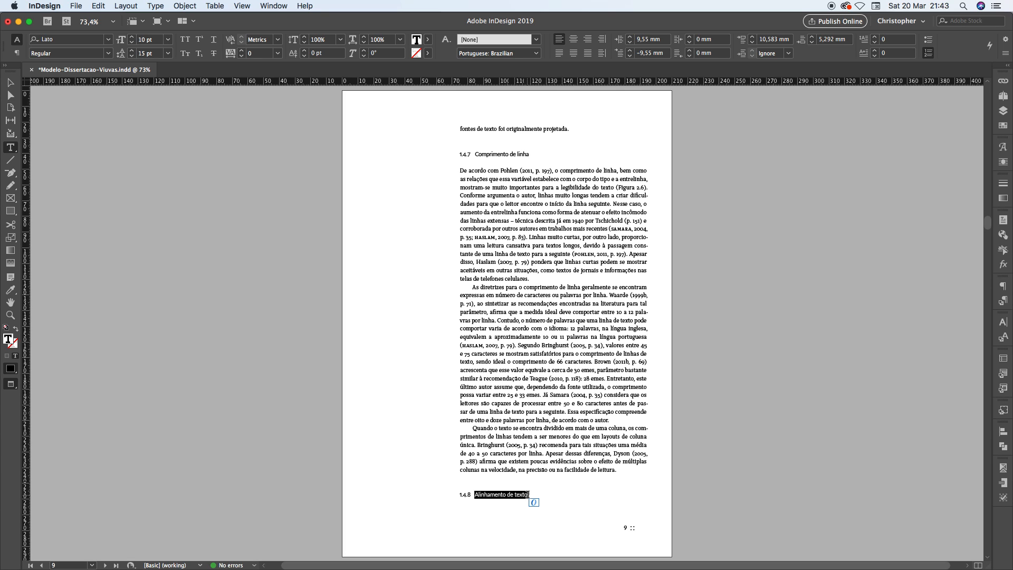
Compare heading 1.4.8 at the end of page 9 with the first paragraph of its section on page 10
left_click(527, 495)
key("alt+Page_Down")
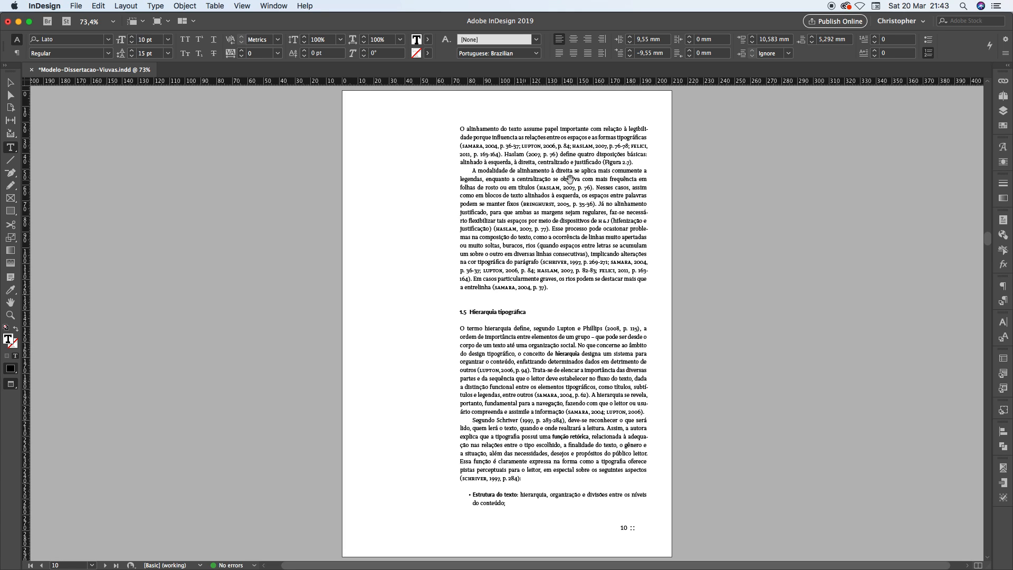
key("alt+Page_Up")
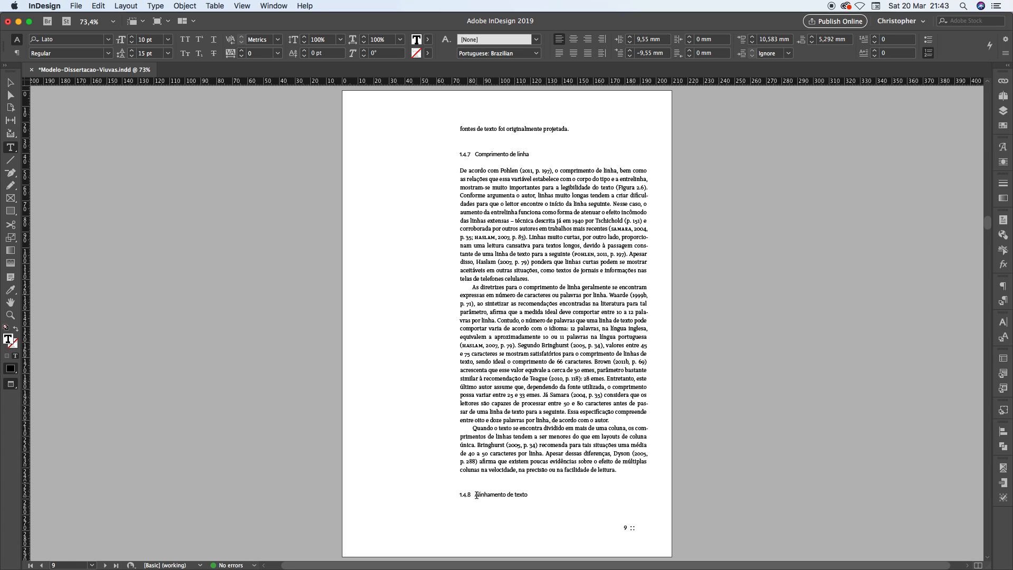
Select the heading text "Alinhamento de texto" on page 9 and display the document's paragraph styles
left_click_drag(476, 494, 530, 494)
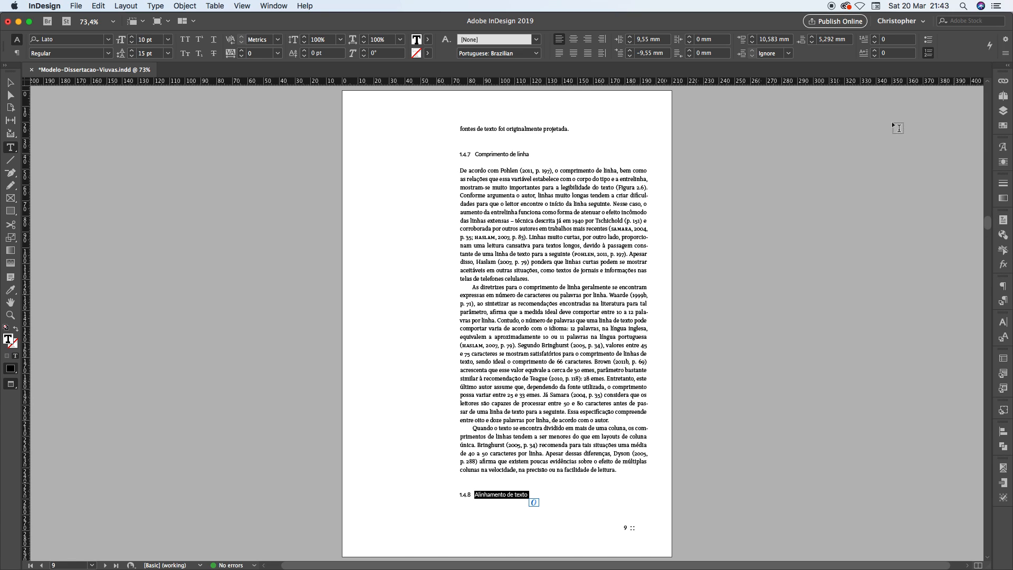
left_click(1004, 302)
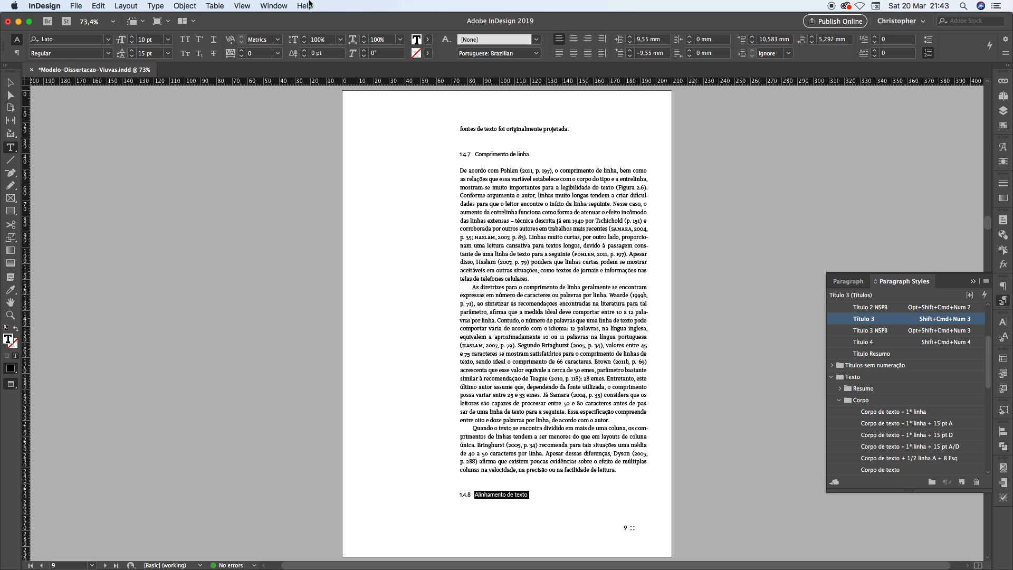
left_click(242, 6)
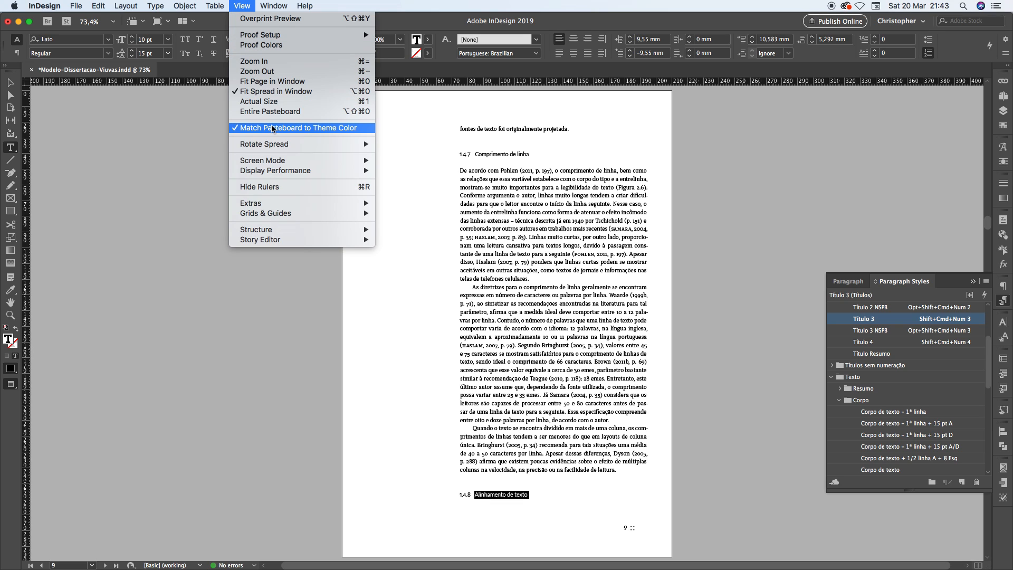
mouse_move(275, 5)
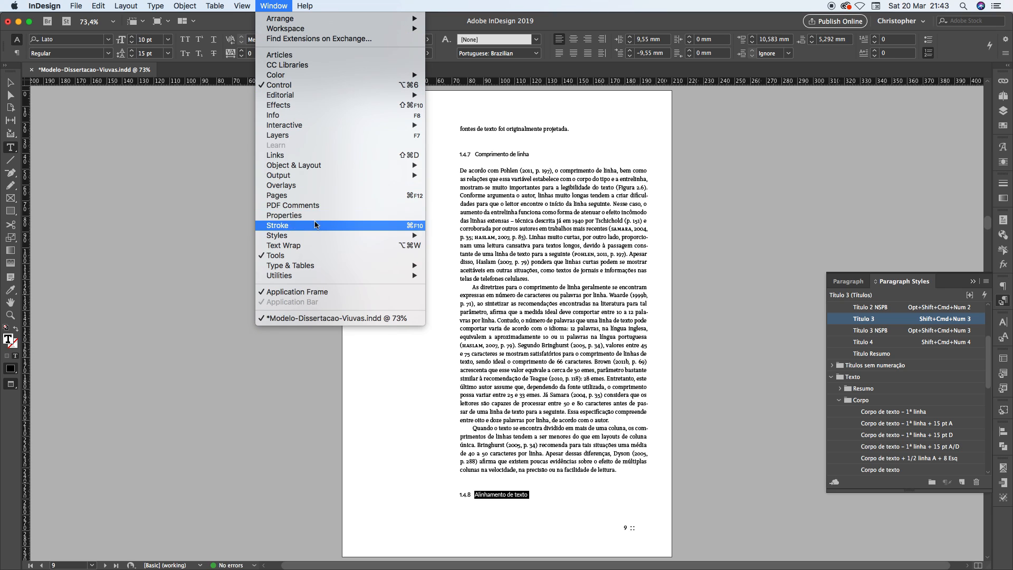
mouse_move(316, 235)
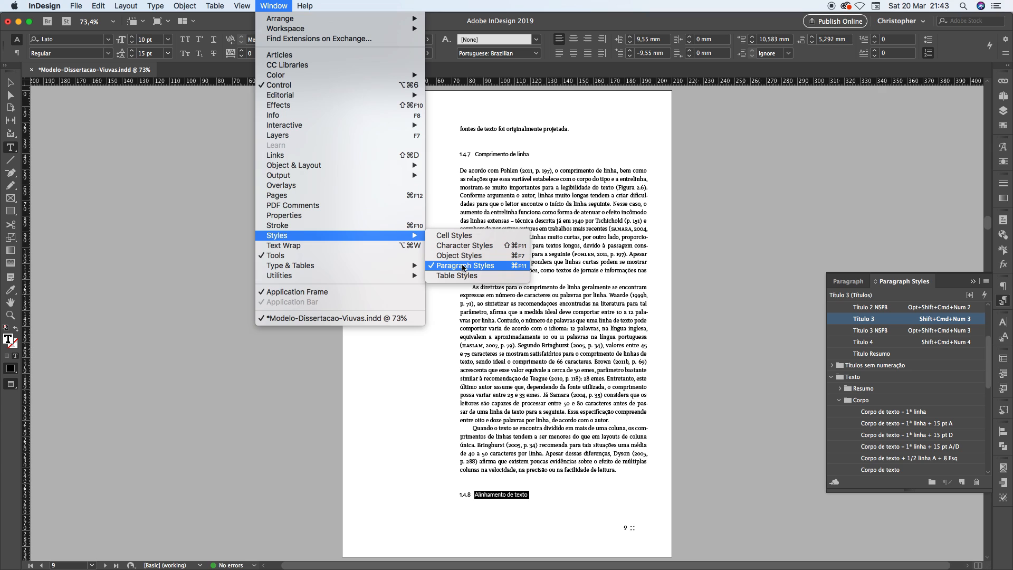
left_click(992, 383)
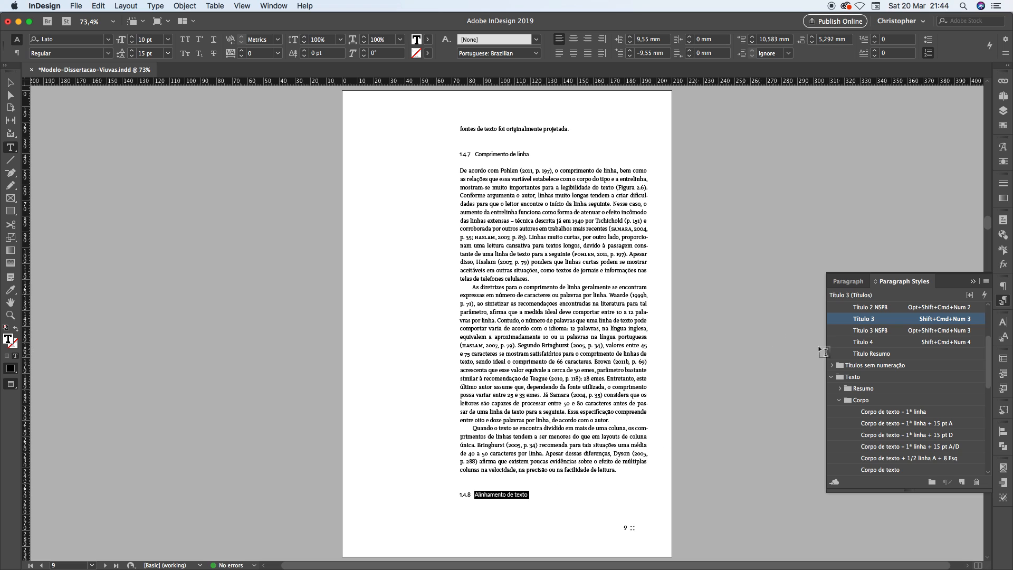
Edit the Título 3 paragraph style to keep with the next 1 line, and check the heading's placement across pages 9 and 10
right_click(889, 322)
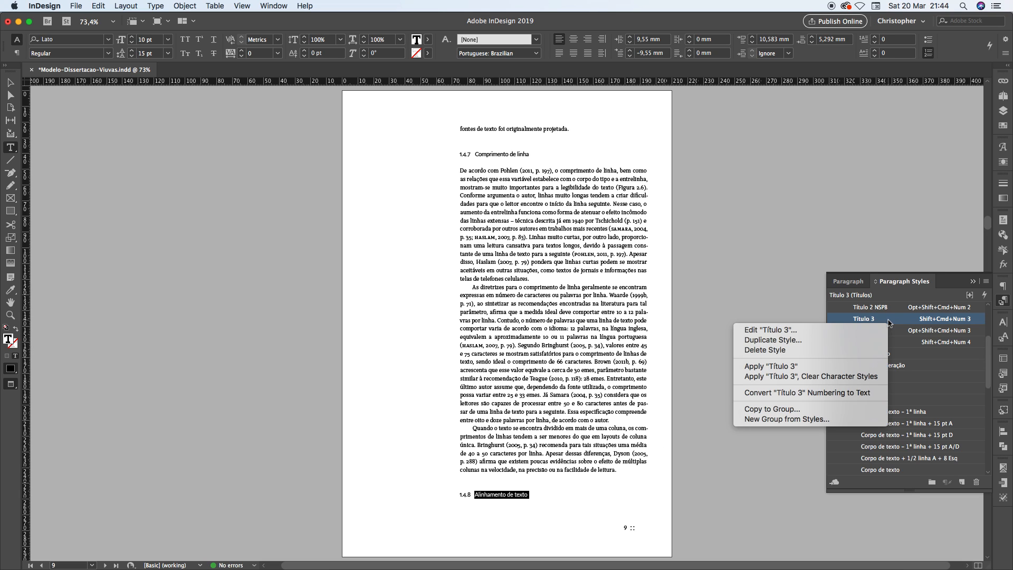
left_click(772, 330)
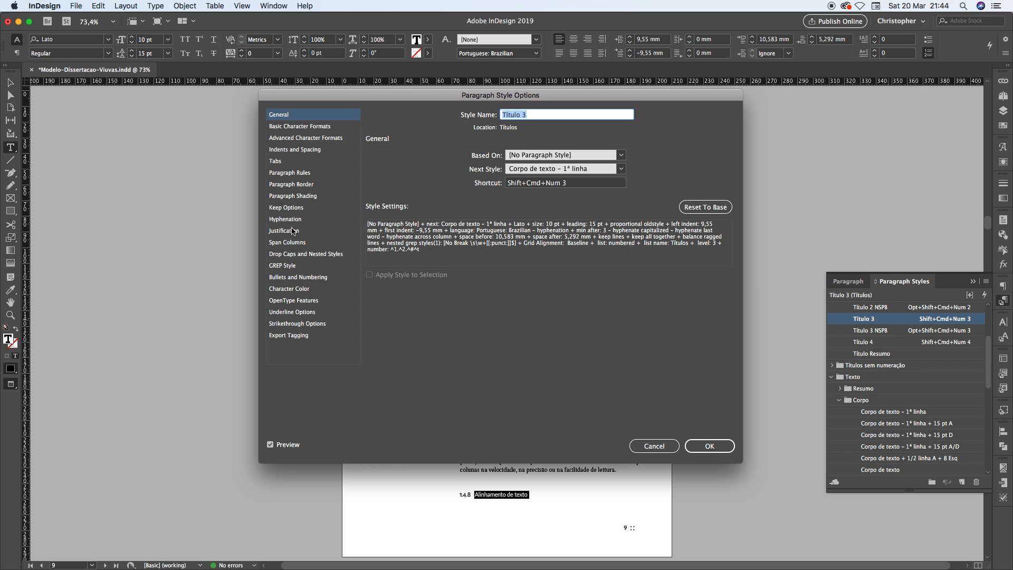
left_click(293, 210)
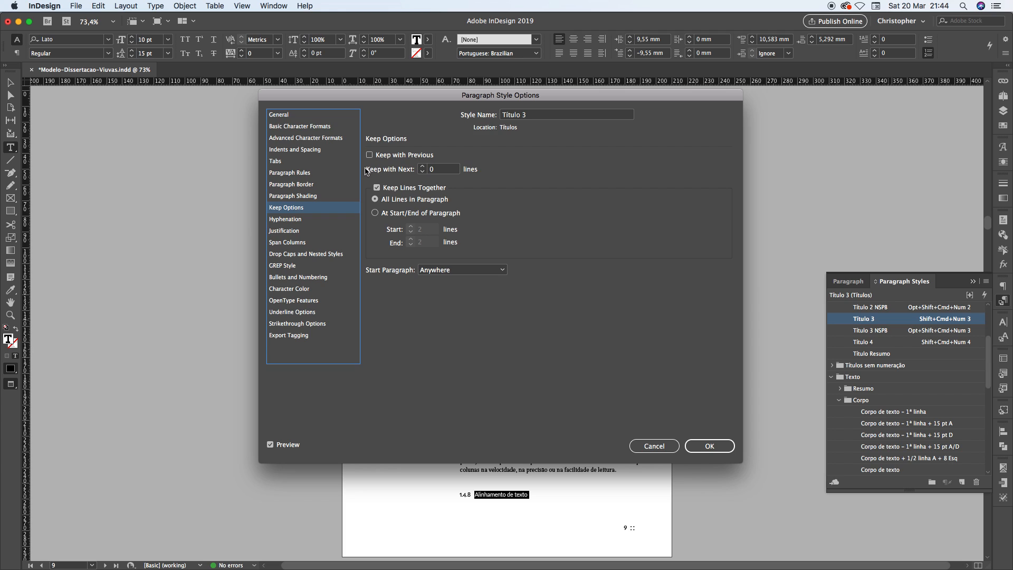
left_click(422, 167)
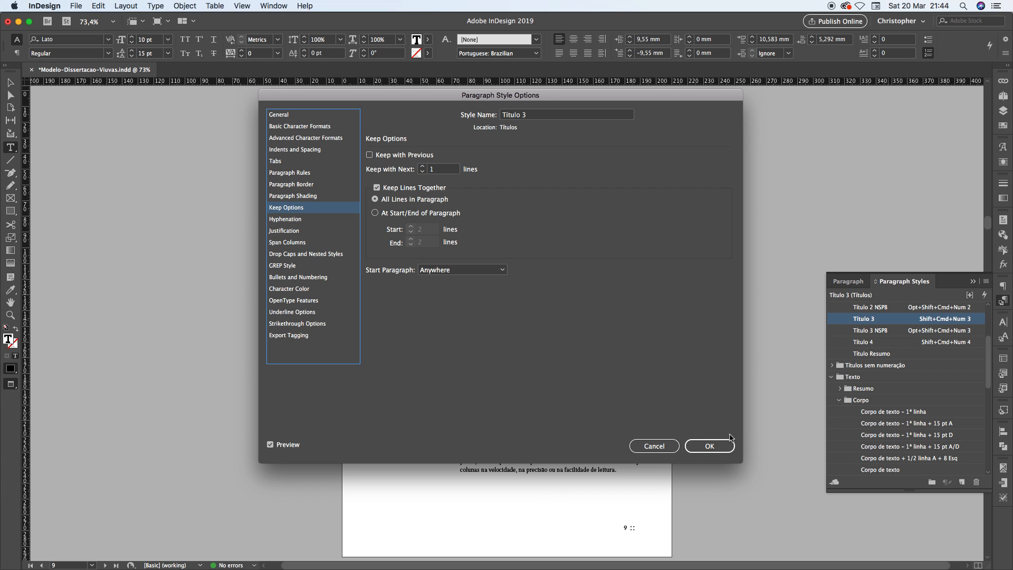
left_click(710, 444)
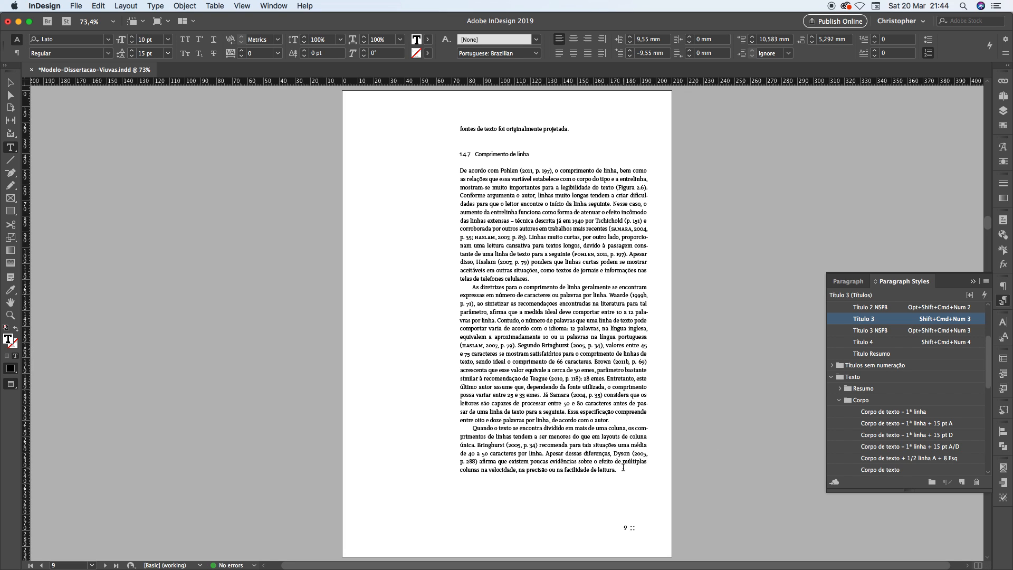
key("alt+Page_Down")
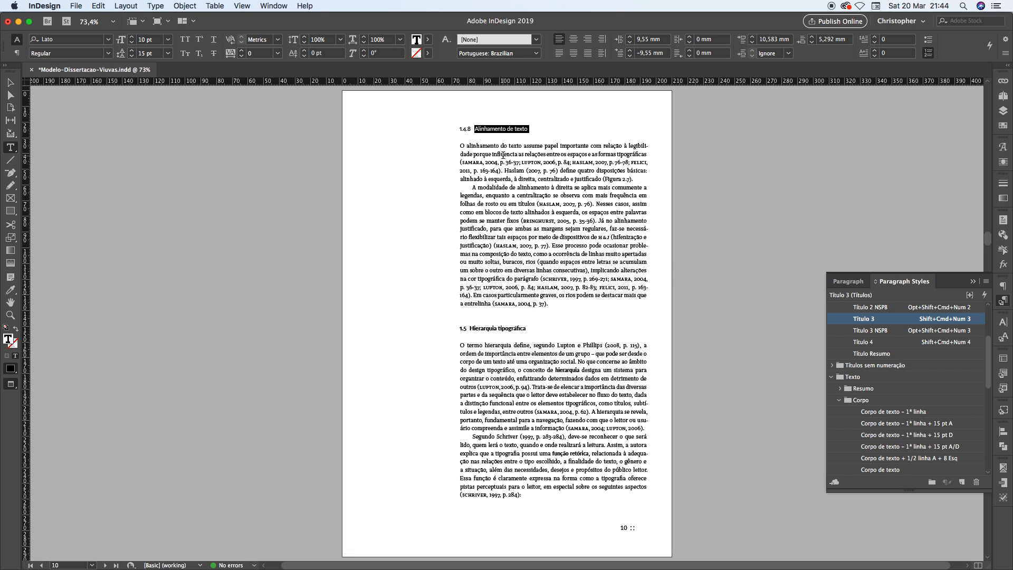
Return to page 9 and delete the end of its last paragraph, from "que existem poucas evidências" up to the final period
key("alt+Page_Up")
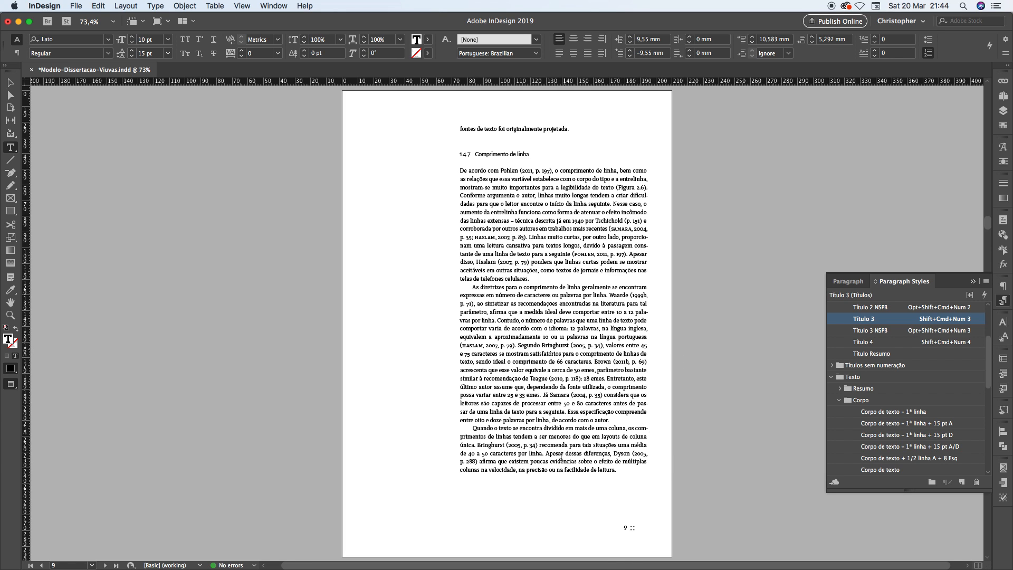
left_click_drag(468, 428, 644, 478)
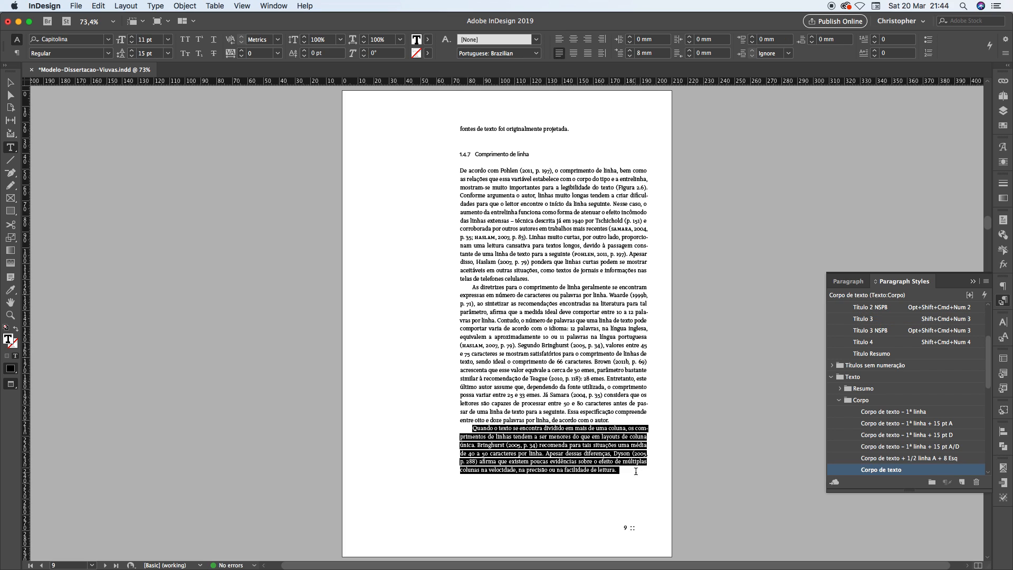
left_click(590, 461)
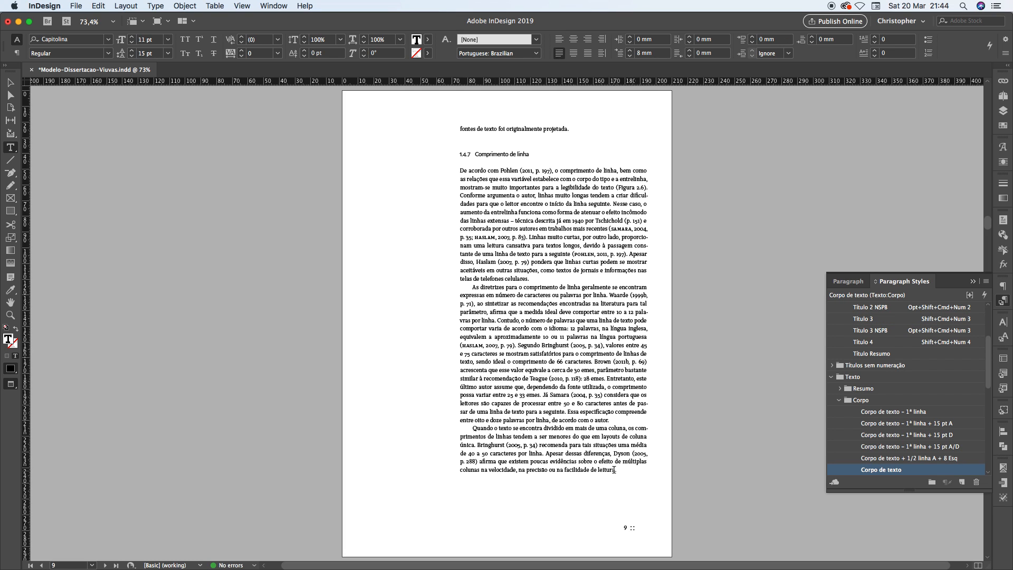
left_click_drag(614, 470, 495, 461)
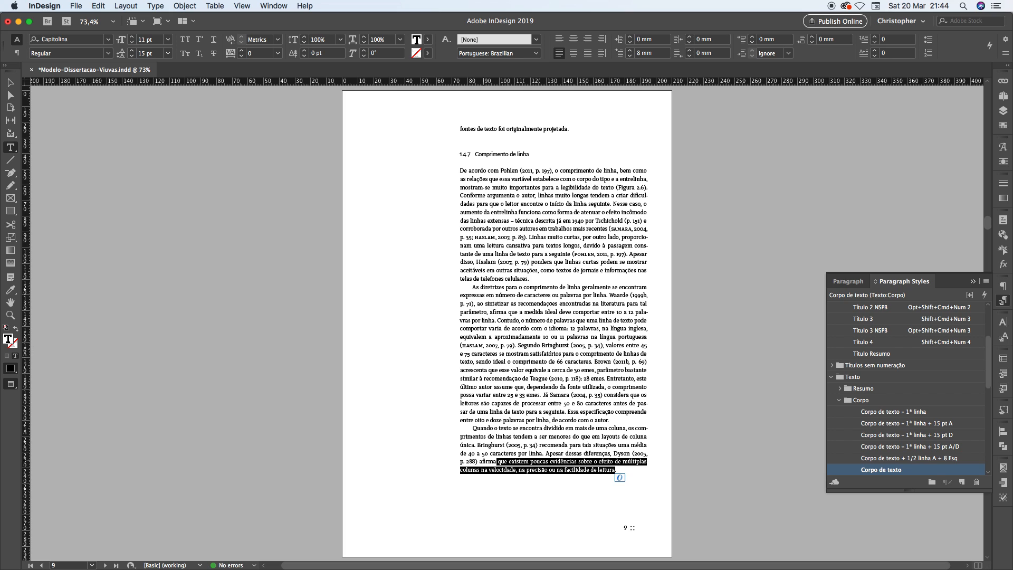
key("BackSpace")
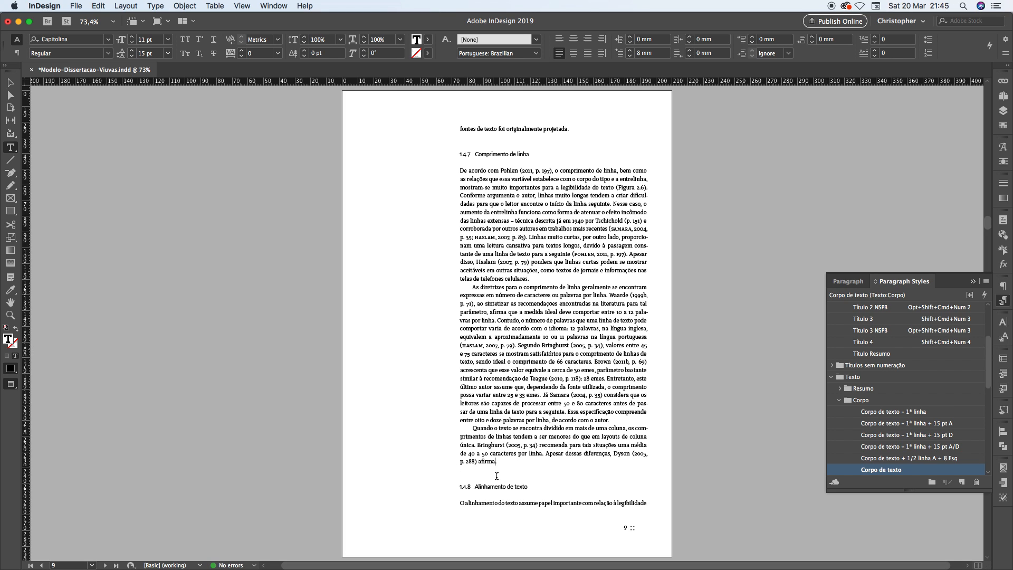
Examine heading 1.4.8 "Alinhamento de texto" and the single line of its first paragraph at the end of page 9
left_click_drag(478, 486, 521, 486)
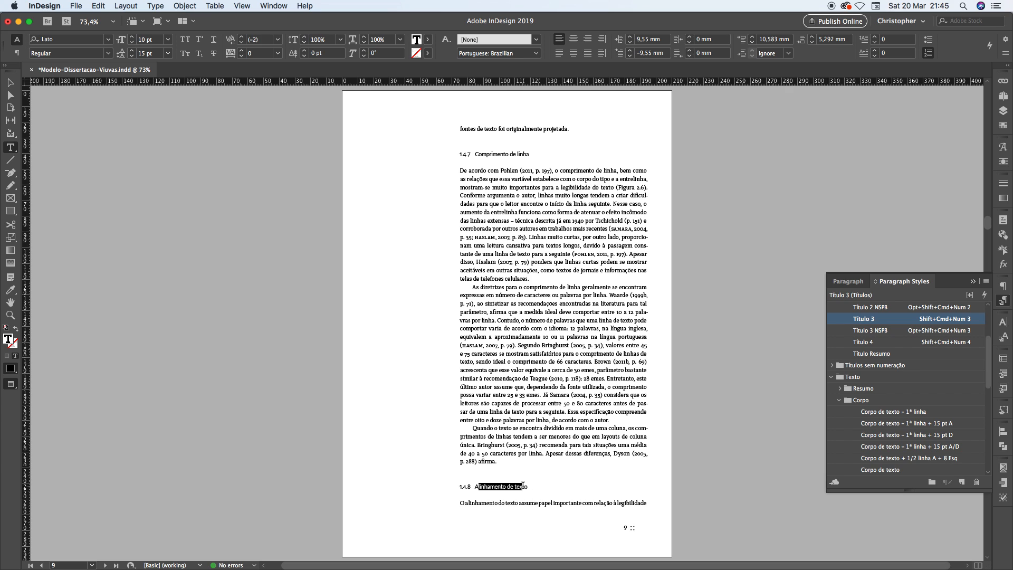
left_click_drag(466, 502, 560, 504)
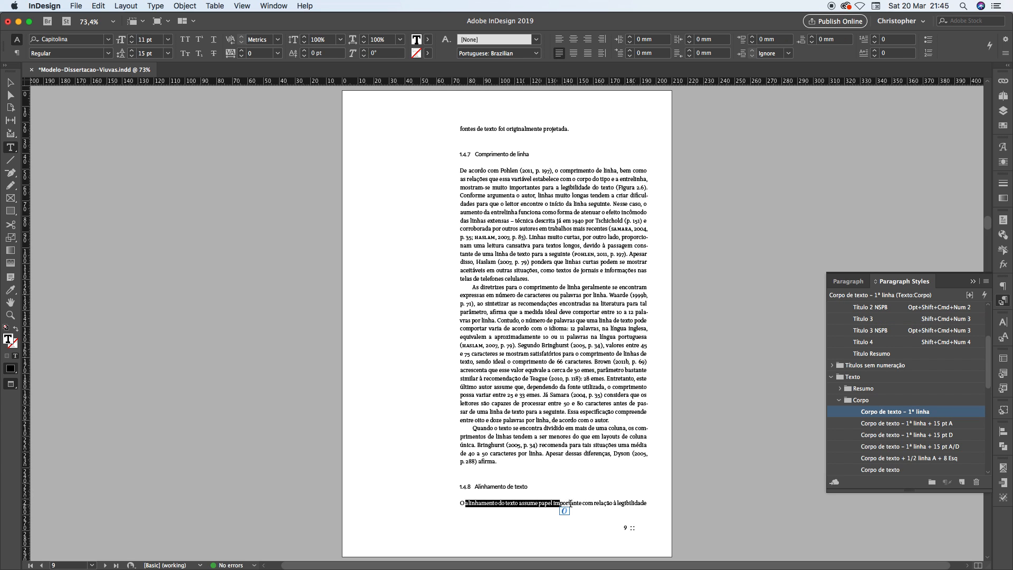
left_click(574, 502)
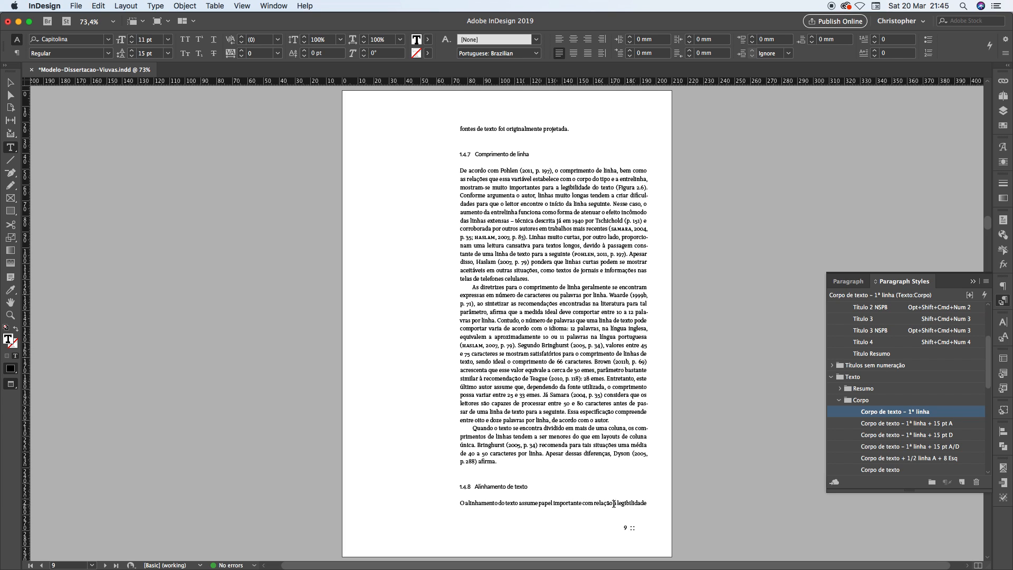
left_click_drag(613, 504, 647, 504)
left_click_drag(484, 507, 486, 504)
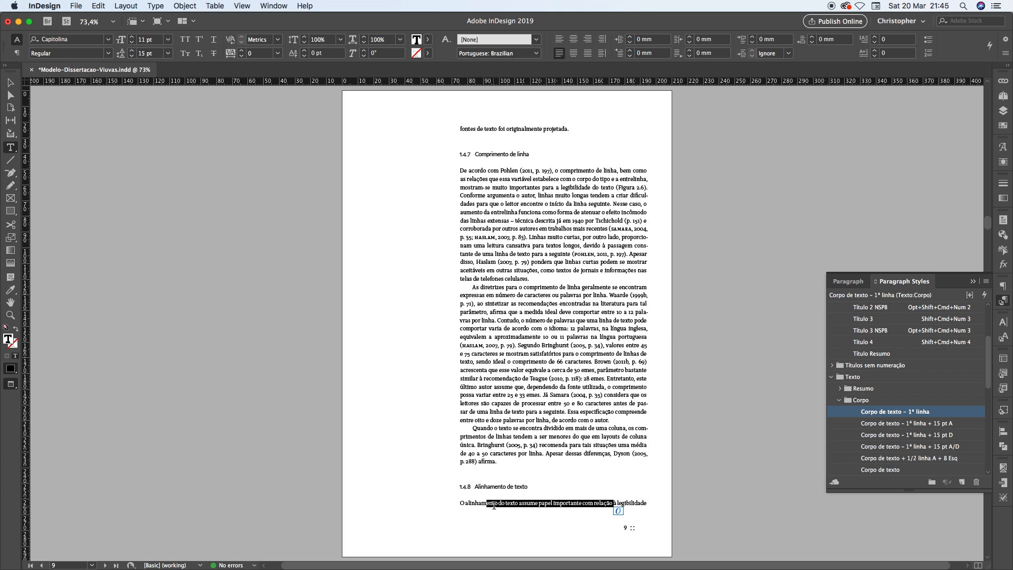
left_click(498, 511)
left_click(496, 502)
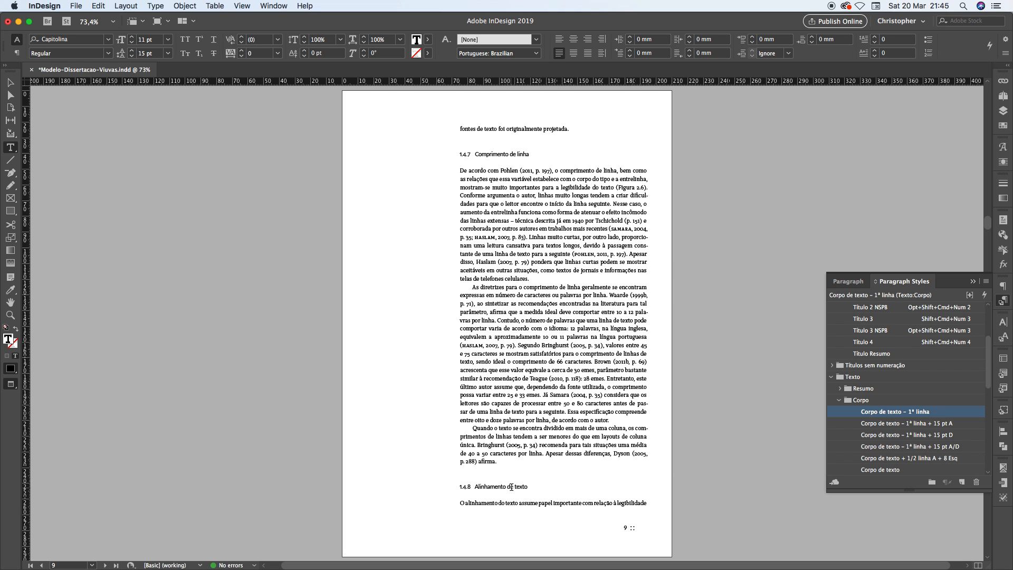
Edit the Título 3 paragraph style so that it keeps with the next 2 lines
left_click(515, 488)
right_click(865, 323)
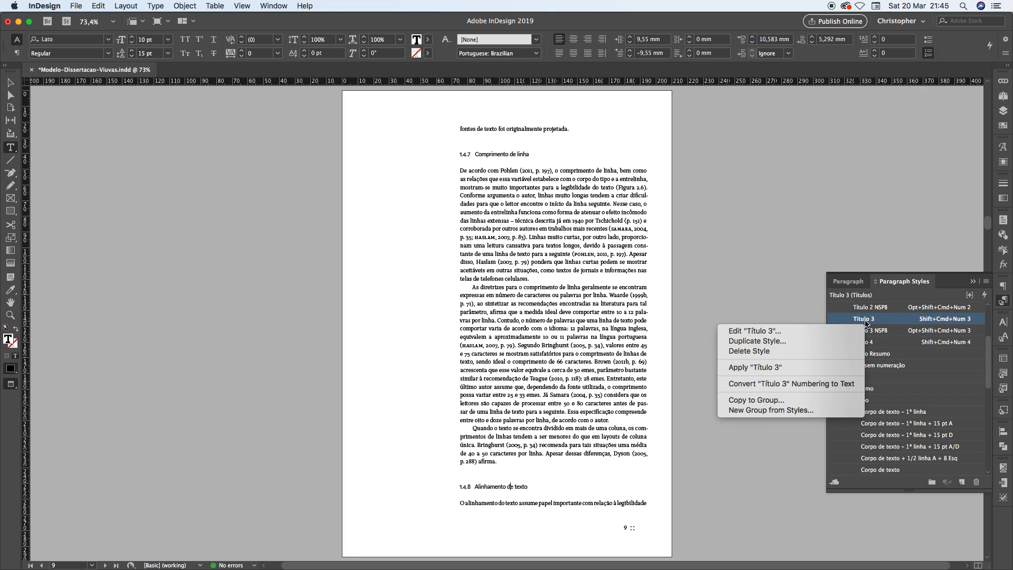
left_click(846, 331)
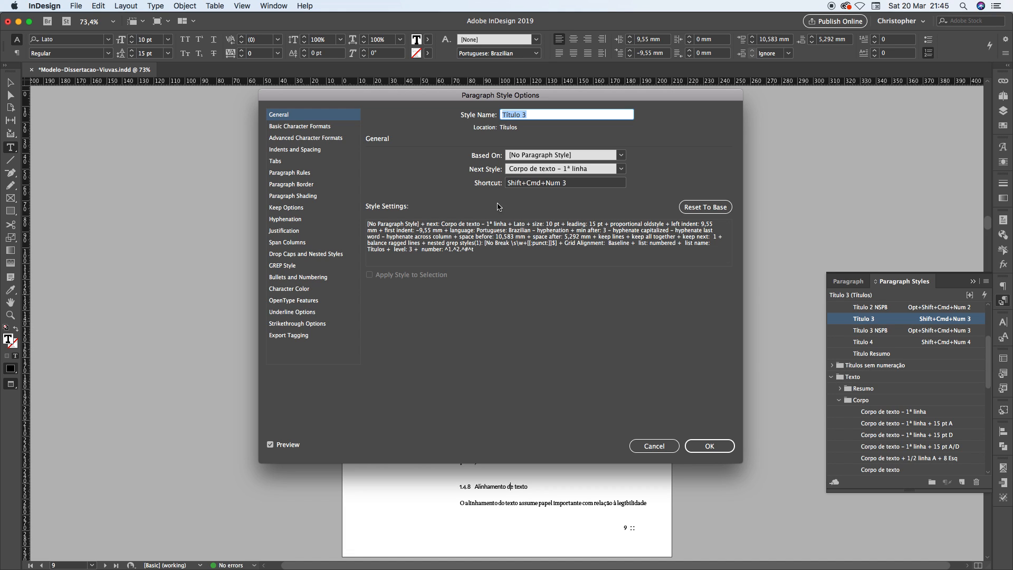
left_click(291, 208)
left_click(422, 166)
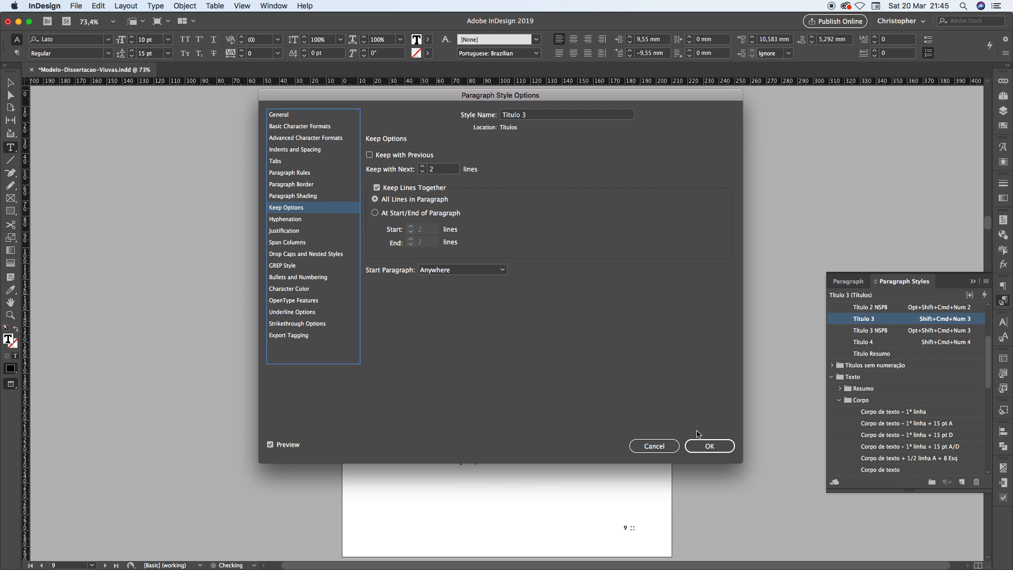
left_click(708, 447)
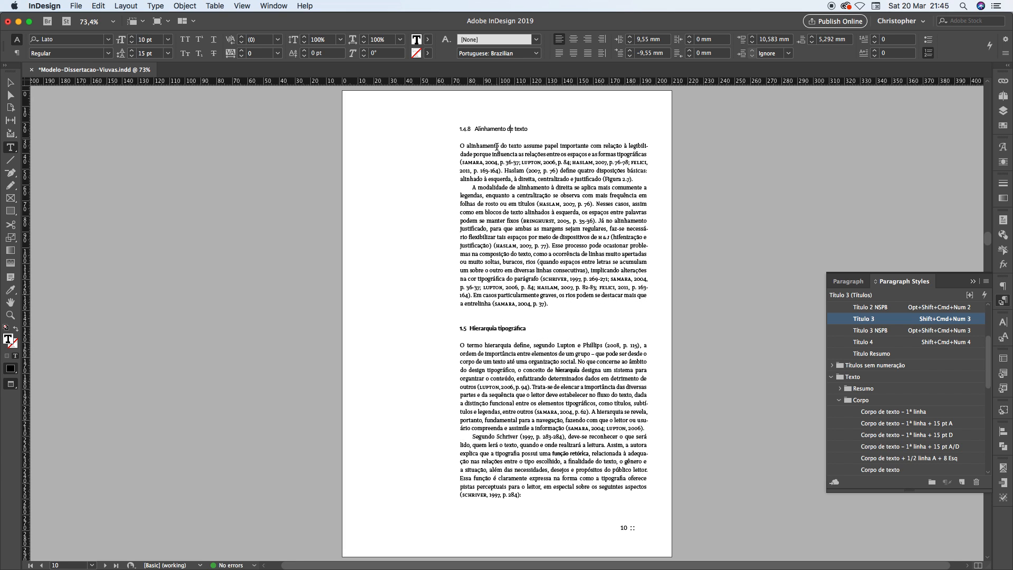
Try deleting the closing sentence beginning "Apesar dessas diferenças" on page 9, and undo both that deletion and the last Título 3 keep change
key("alt+Page_Up")
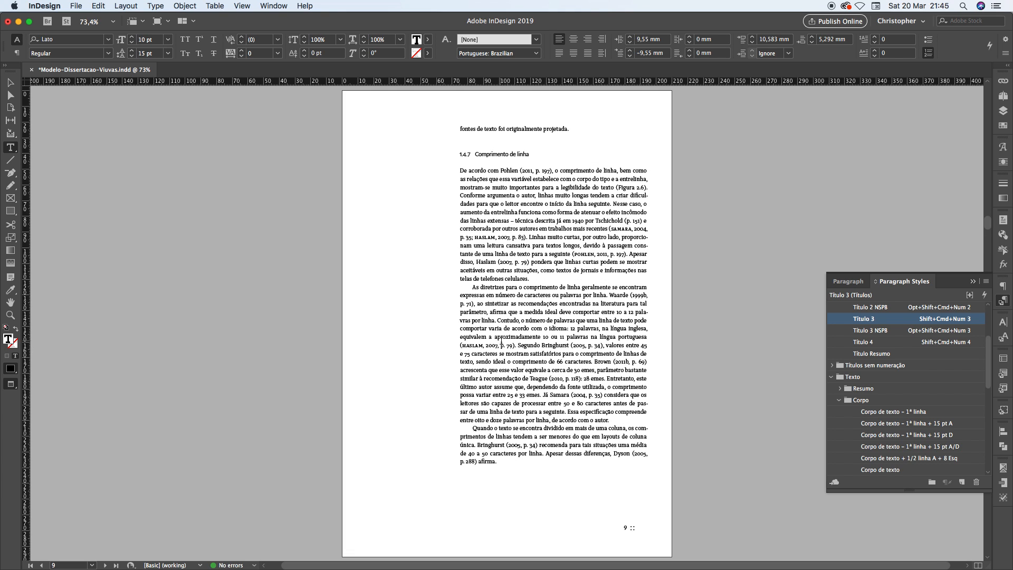
left_click_drag(545, 453, 499, 462)
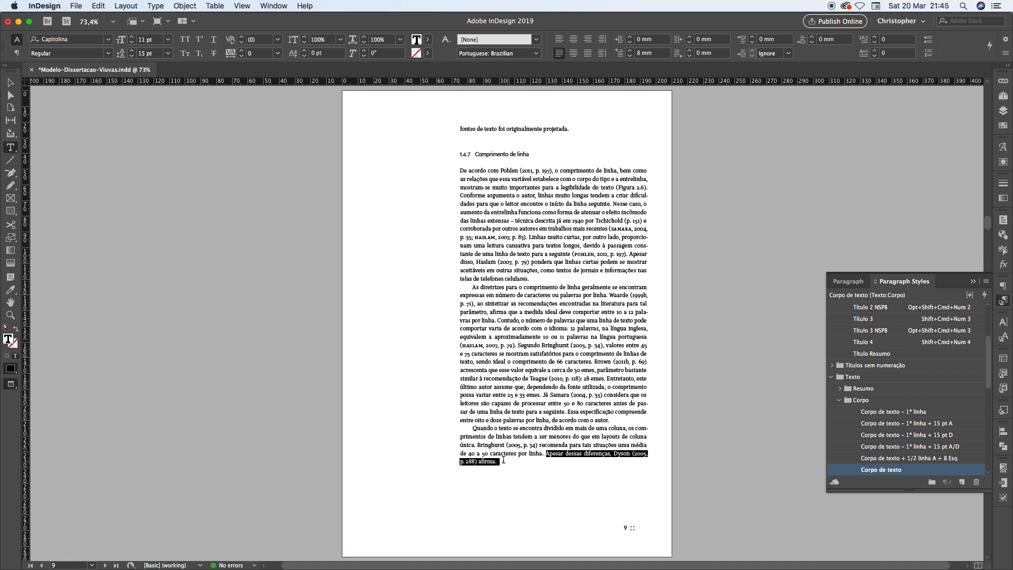
key("BackSpace")
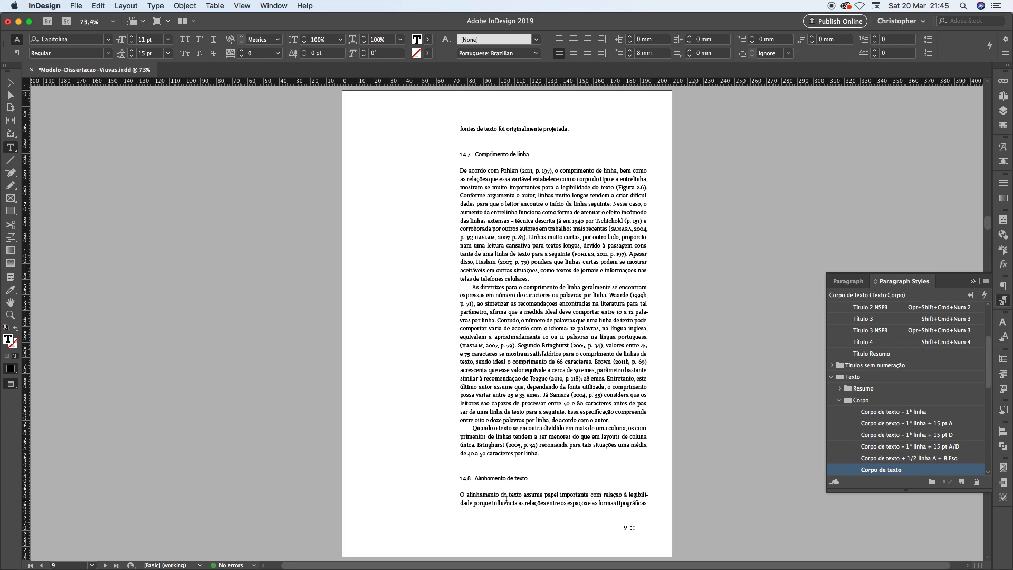
key("super+z")
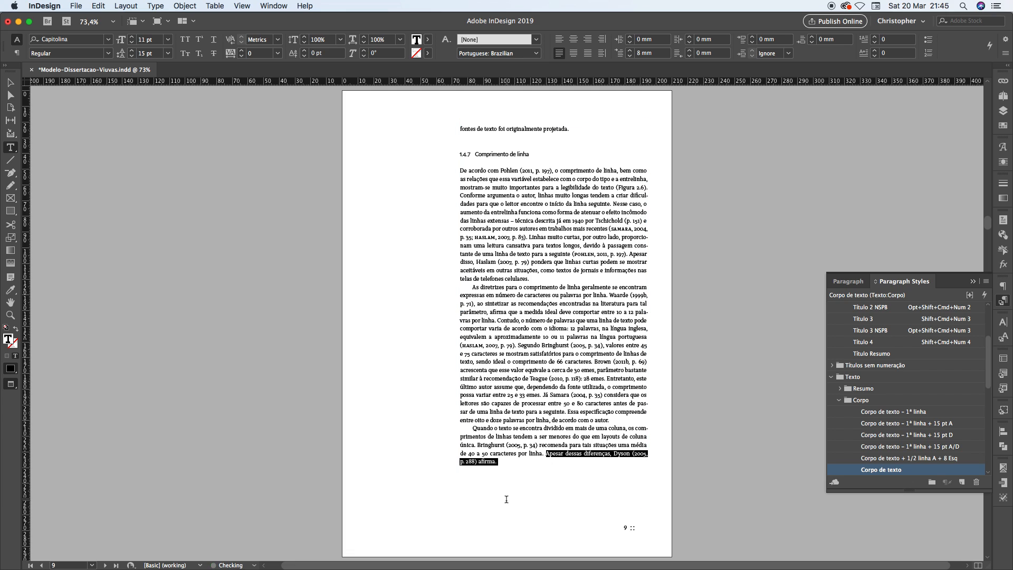
left_click(505, 499)
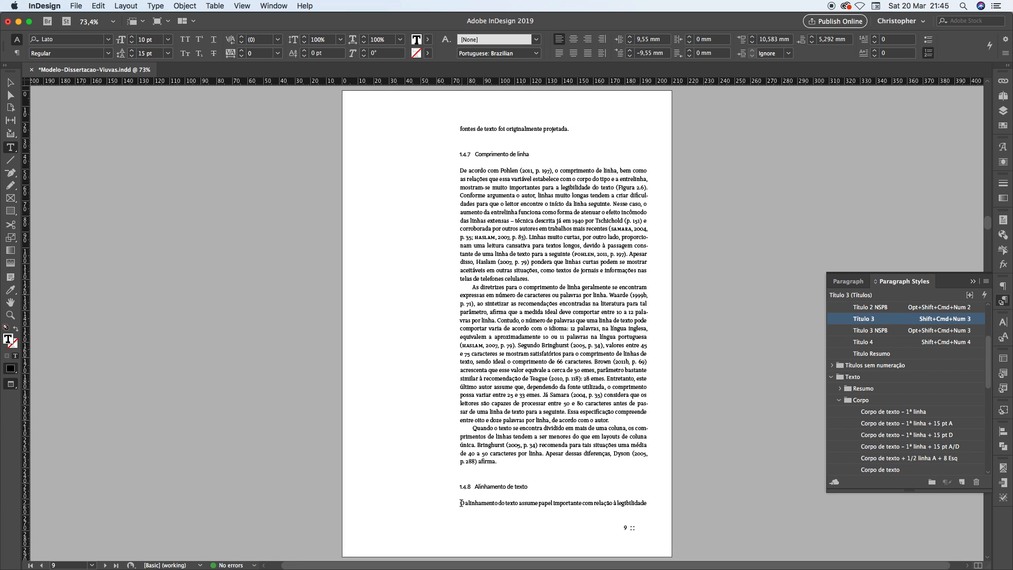
Compare heading 1.4.8 on page 9 with the opening body line beneath it, checking which paragraph style each uses
left_click_drag(459, 503, 634, 503)
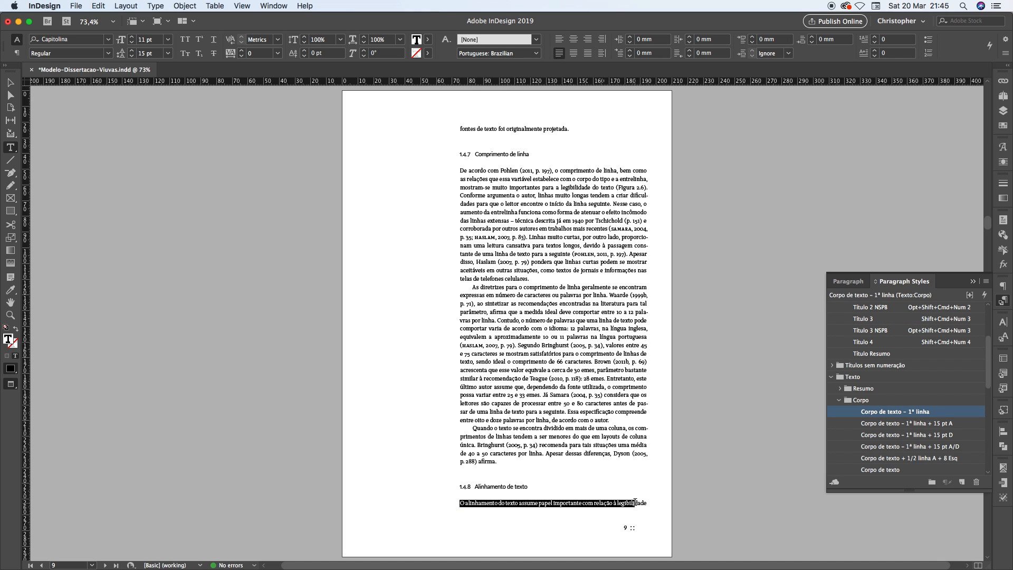
left_click(635, 502)
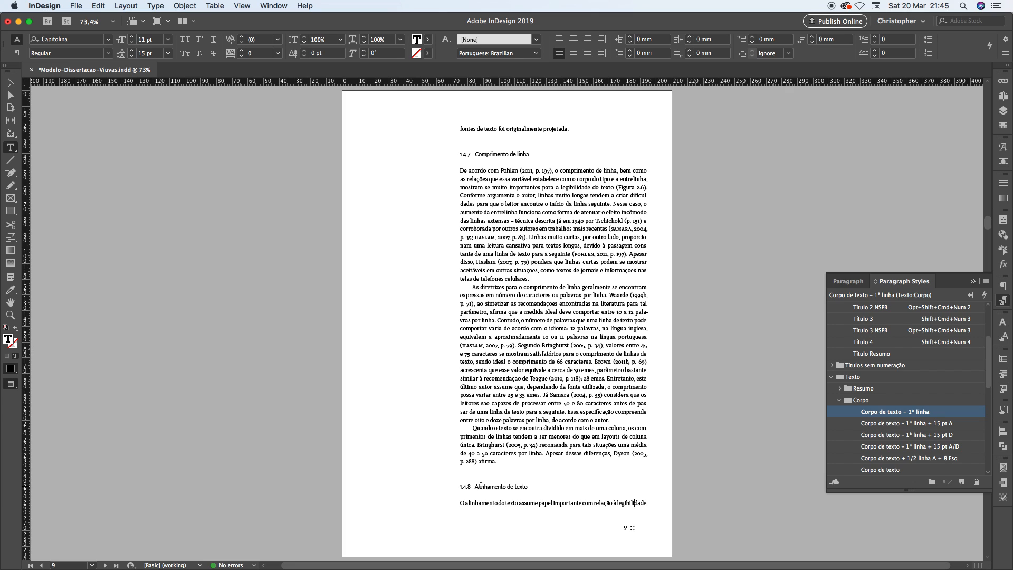
left_click_drag(481, 488, 529, 489)
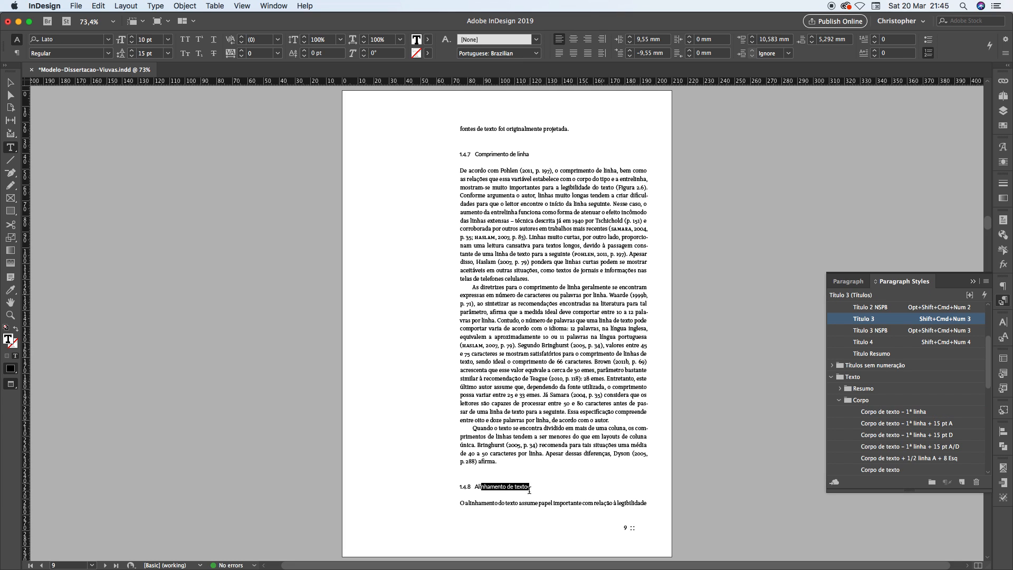
left_click(486, 486)
left_click_drag(460, 502, 649, 503)
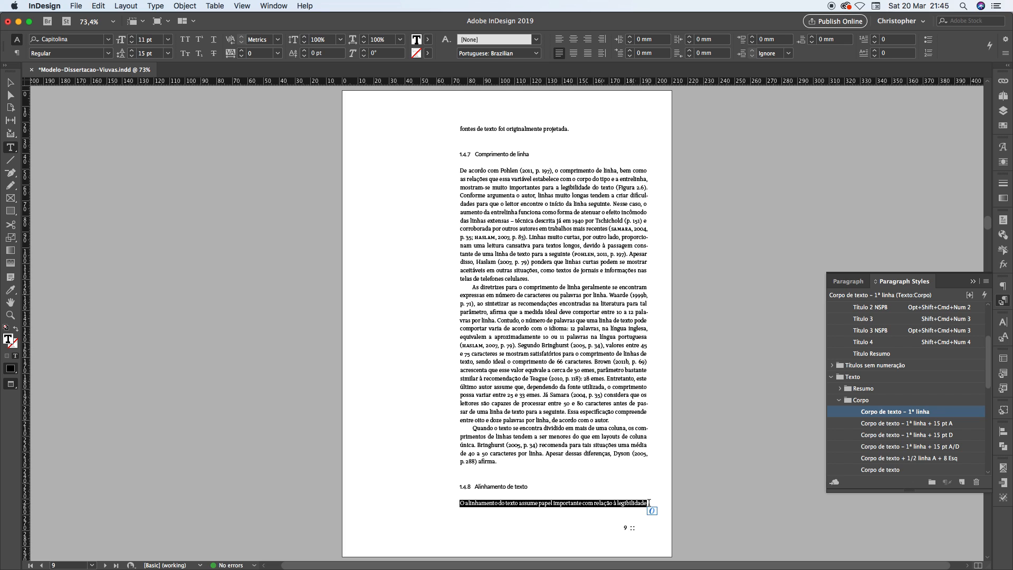
left_click(515, 503)
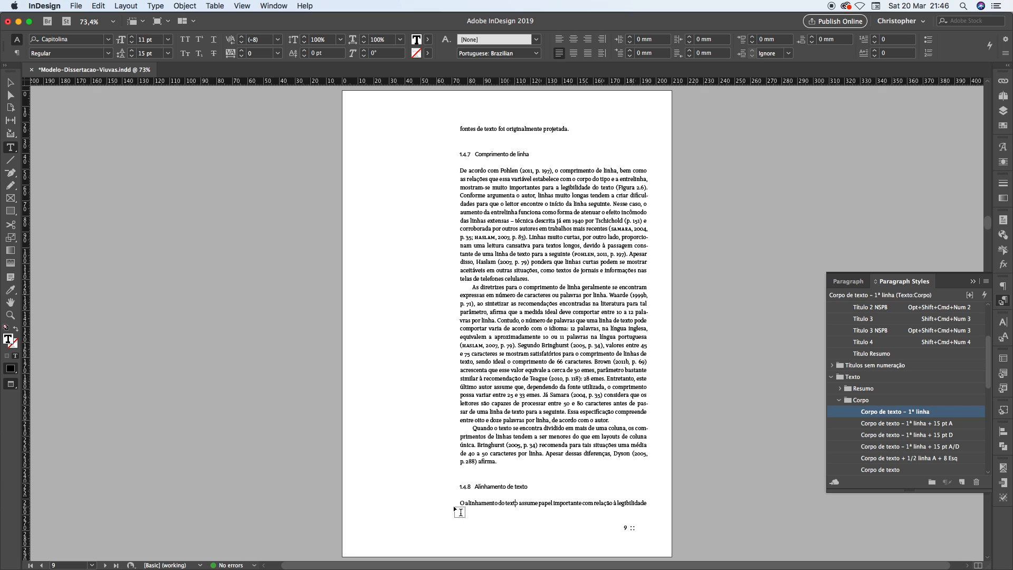
Turn on Keep Lines Together at the start/end of the paragraph in the "Corpo de texto – 1ª linha" paragraph style
left_click_drag(479, 504, 604, 504)
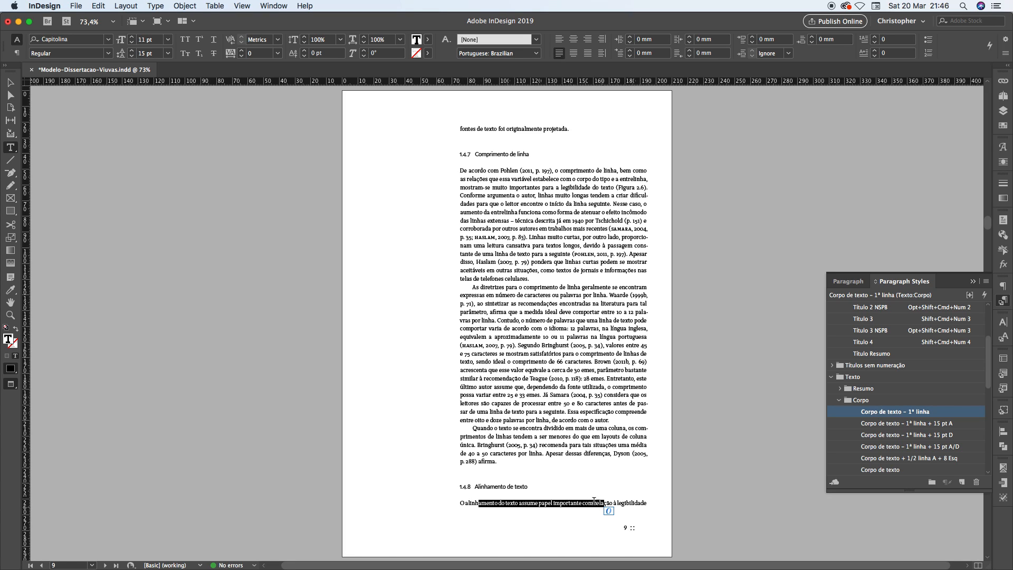
right_click(902, 417)
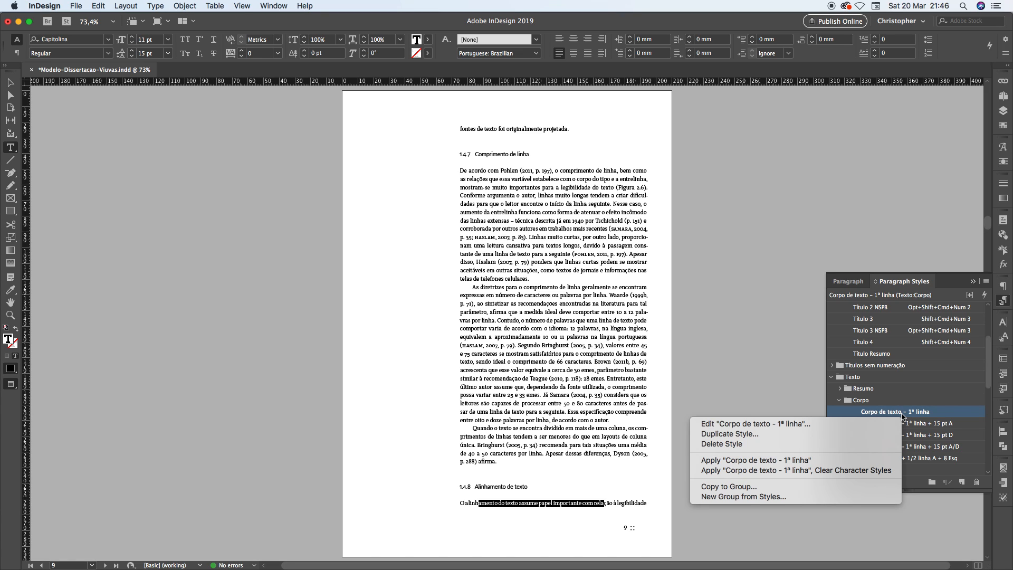
left_click(845, 423)
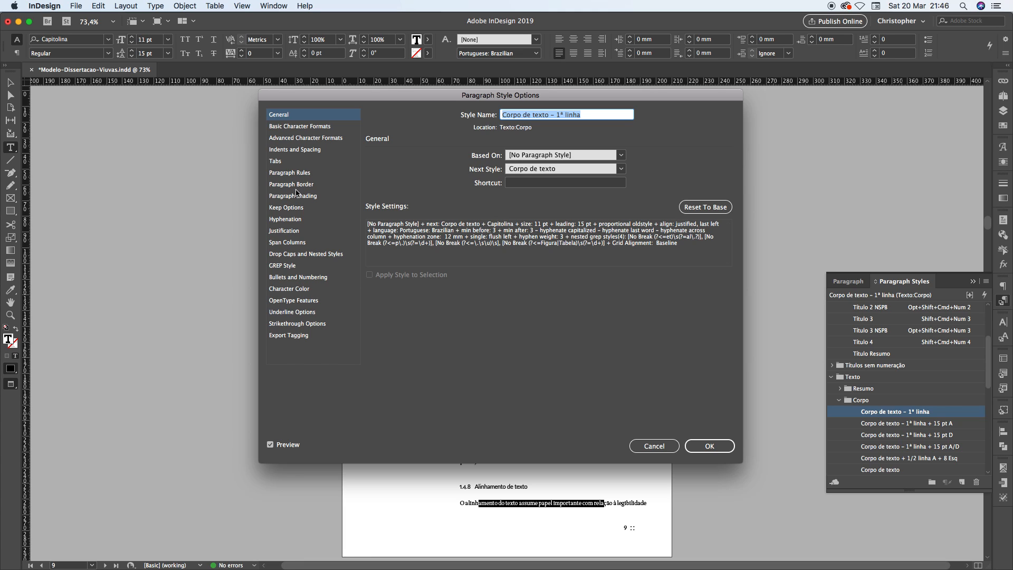
left_click(281, 209)
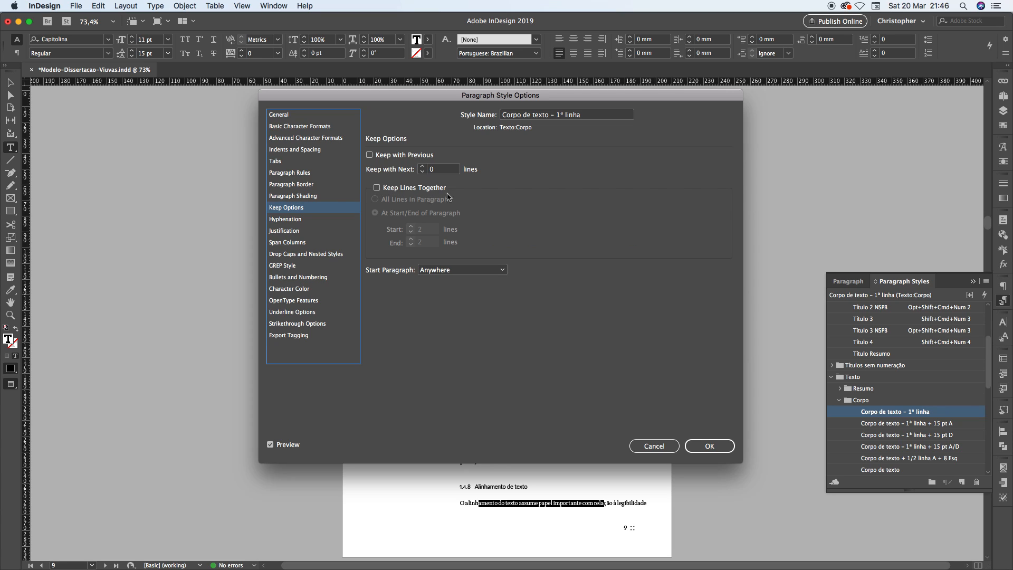
left_click(392, 194)
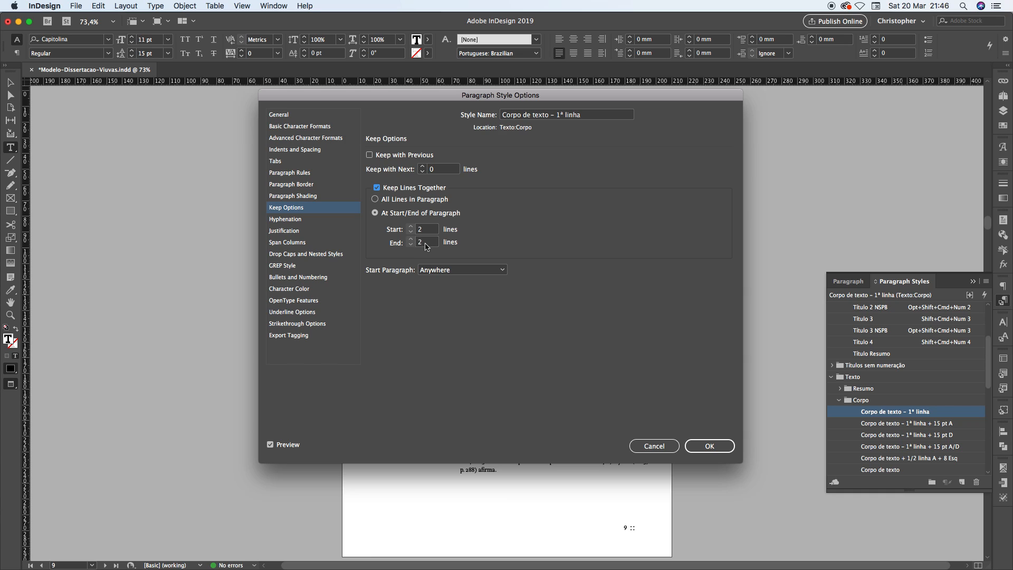
Keep 2 lines at the paragraph's start and 1 at its end, apply the style edit, and check section 1.4.8's opening lines on page 10
left_click(426, 243)
left_click_drag(426, 242, 405, 245)
type("0")
left_click(435, 233)
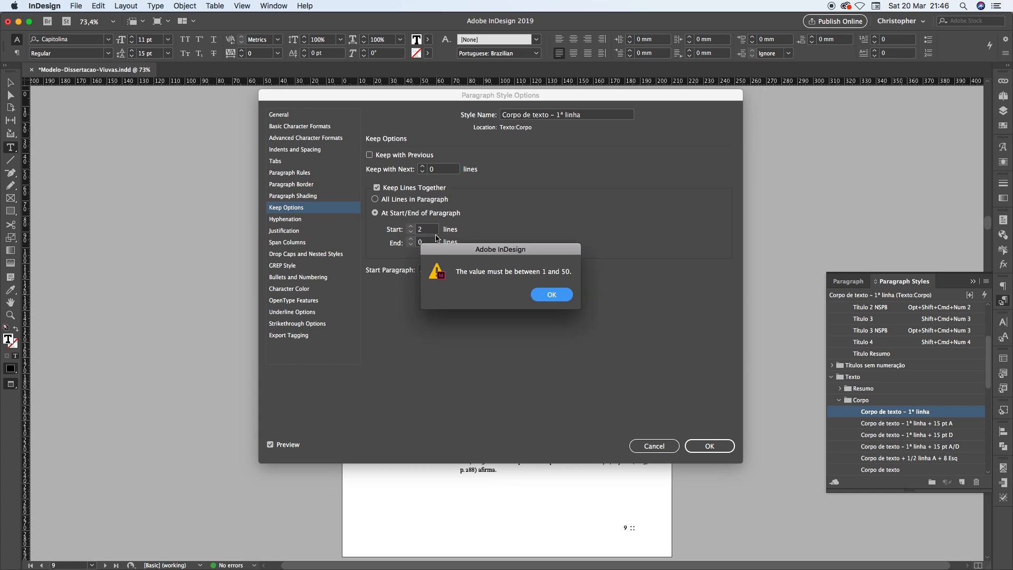
left_click(549, 296)
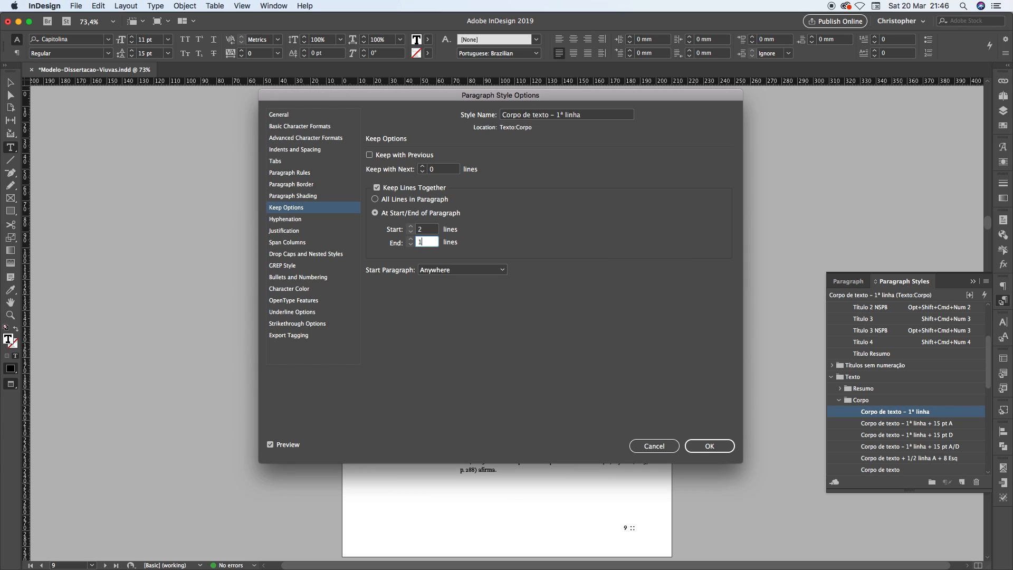
left_click(427, 229)
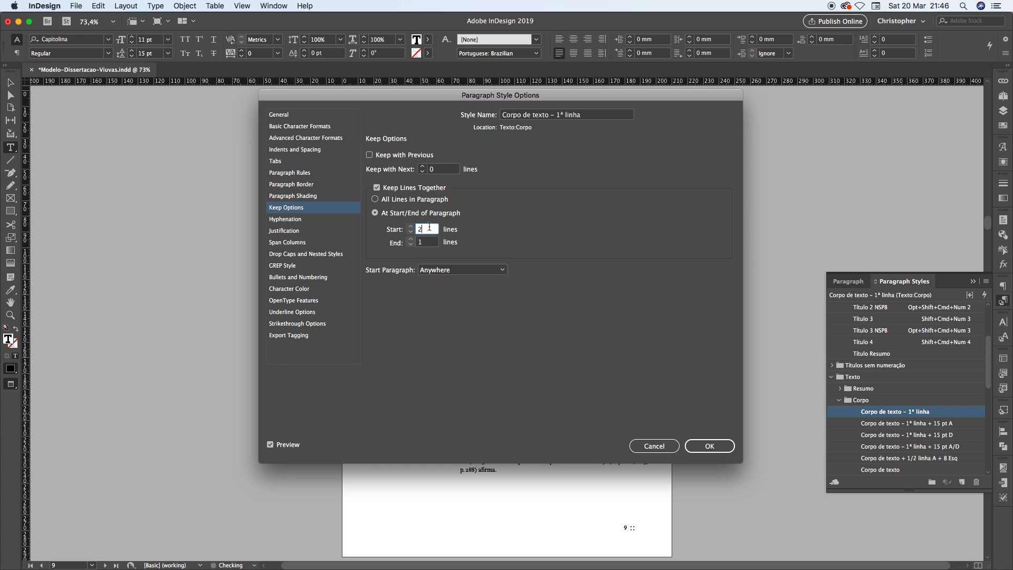
left_click(715, 447)
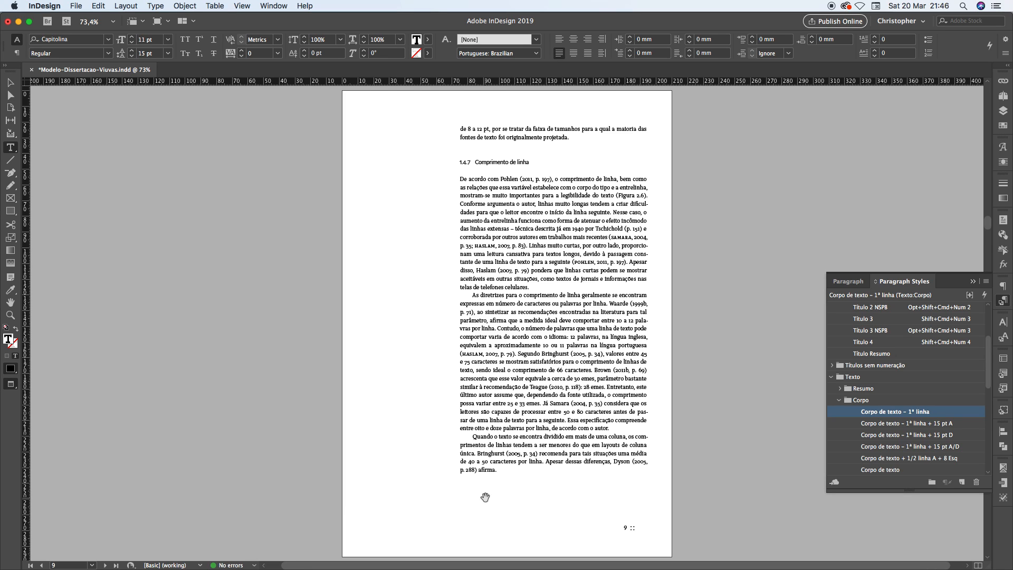
key("alt+Page_Down")
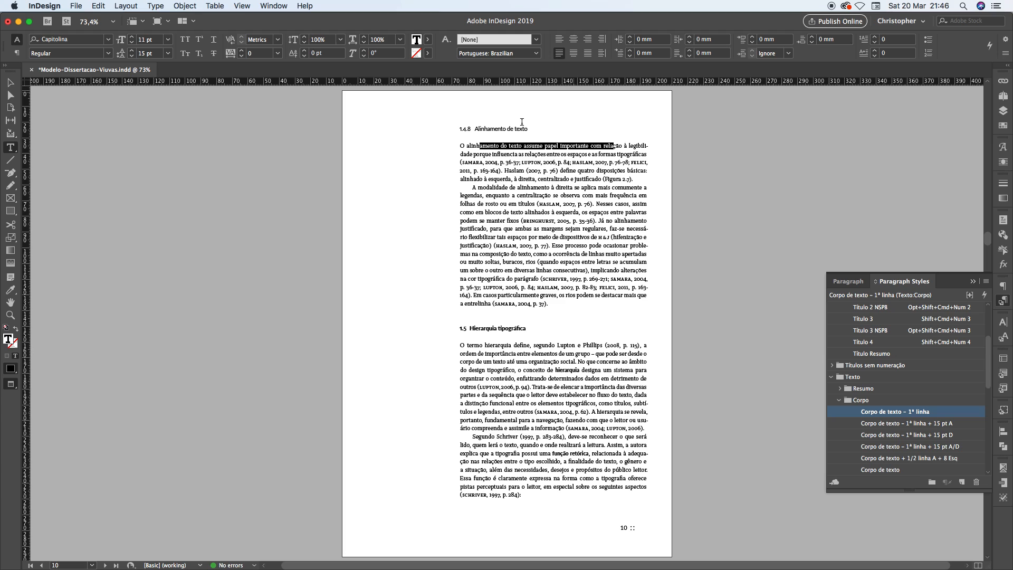
left_click_drag(466, 146, 645, 156)
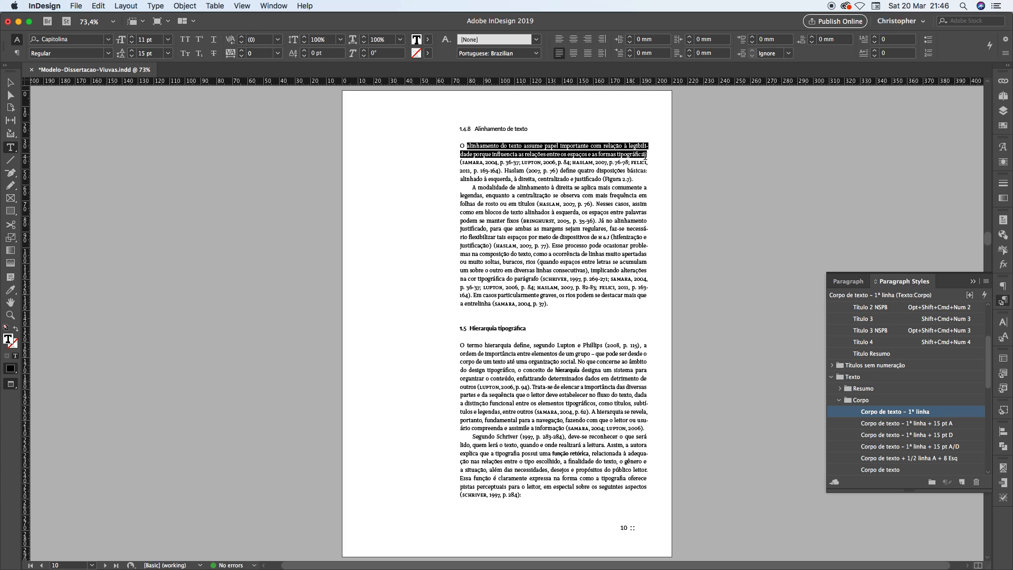
Examine heading 1.4.8 and its opening lines on page 10 against the space left at the foot of page 9
left_click(593, 154)
left_click_drag(476, 129, 513, 129)
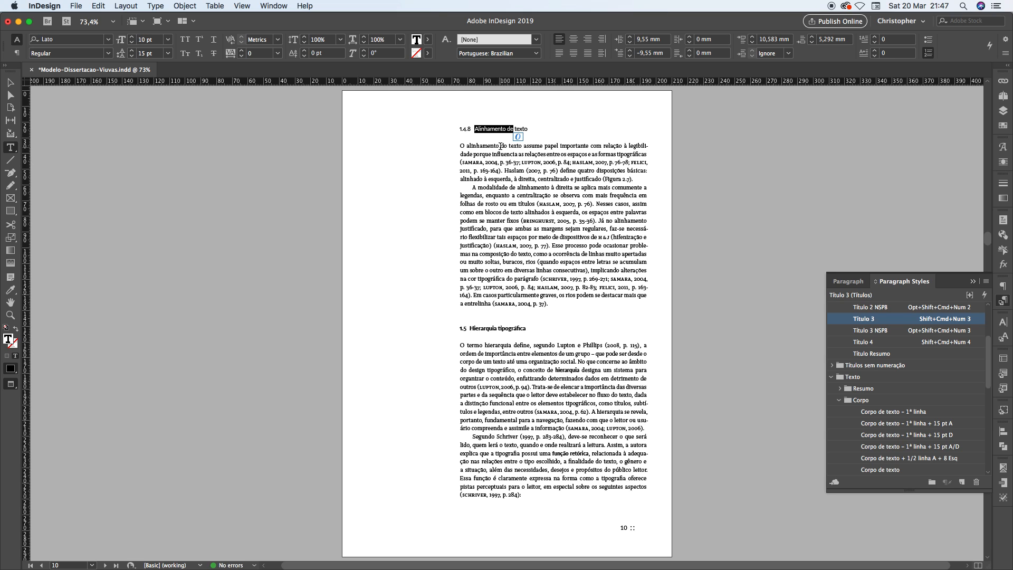
key("shift+Page_Up")
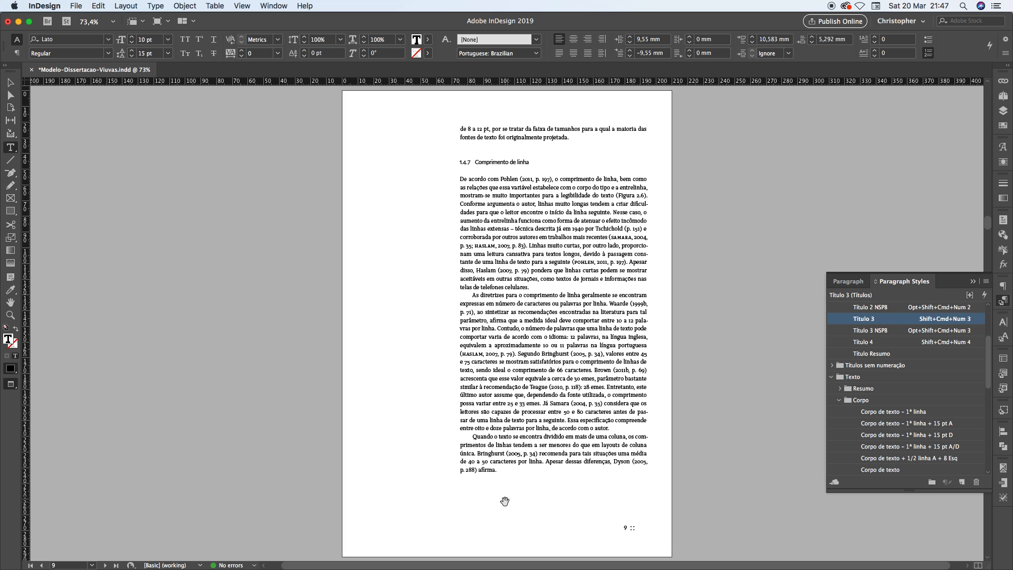
key("alt+Page_Down")
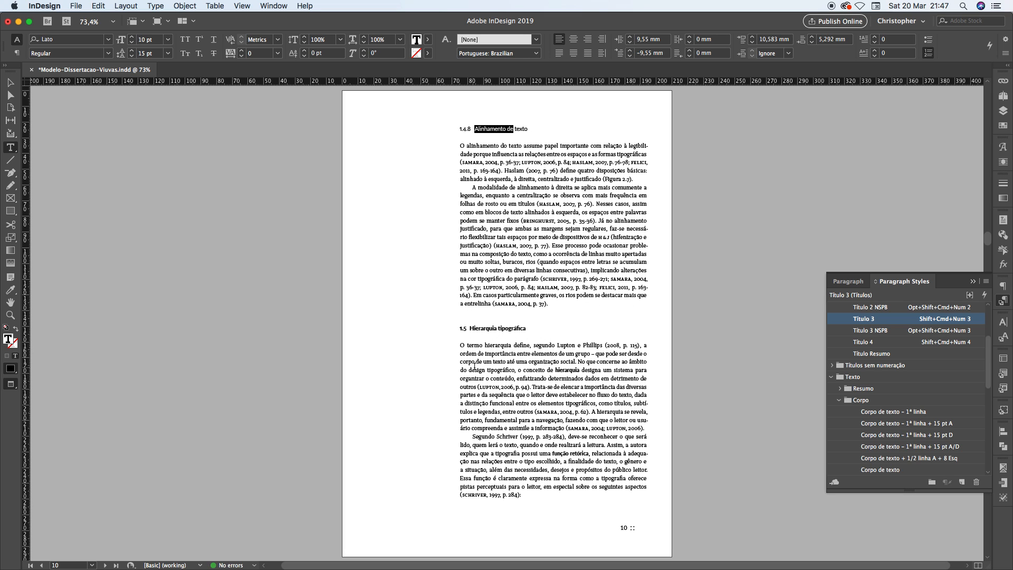
left_click(481, 128)
left_click_drag(474, 129, 524, 154)
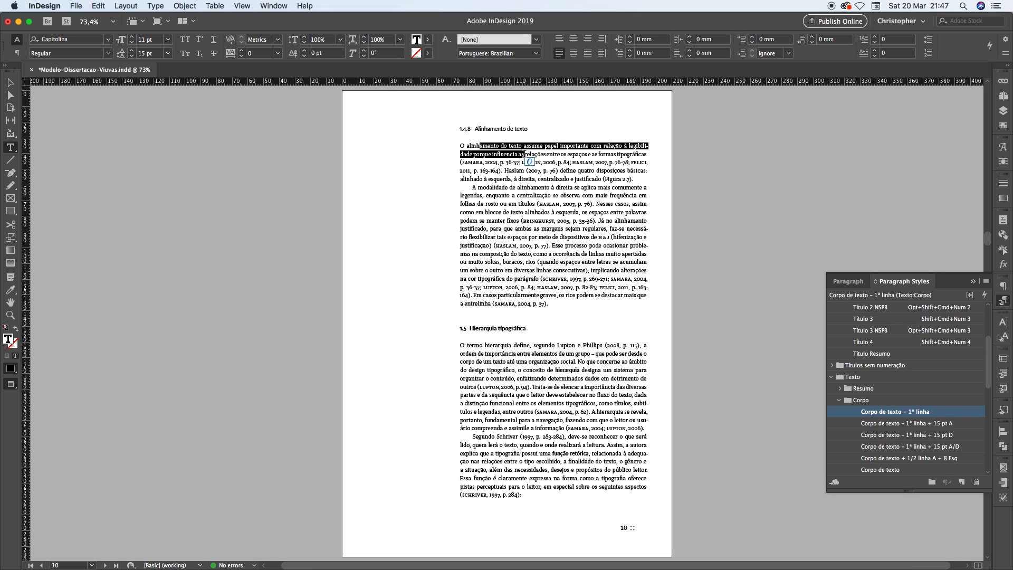
key("shift+Page_Up")
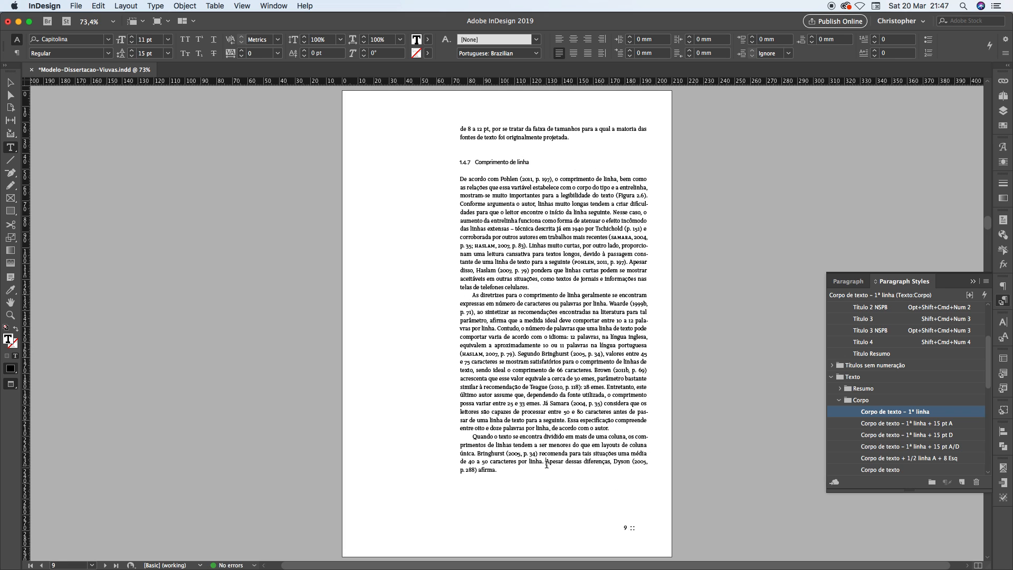
Try shortening the last paragraph of section 1.4.7 on page 9 to end at "recomenda.", and check the first lines of section 1.4.8
left_click_drag(547, 465, 499, 468)
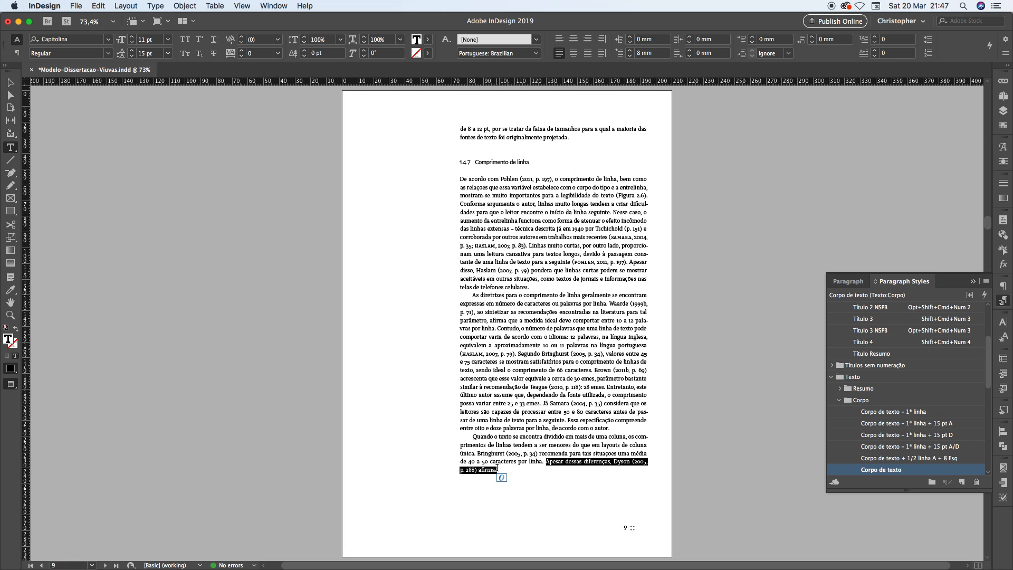
key("BackSpace")
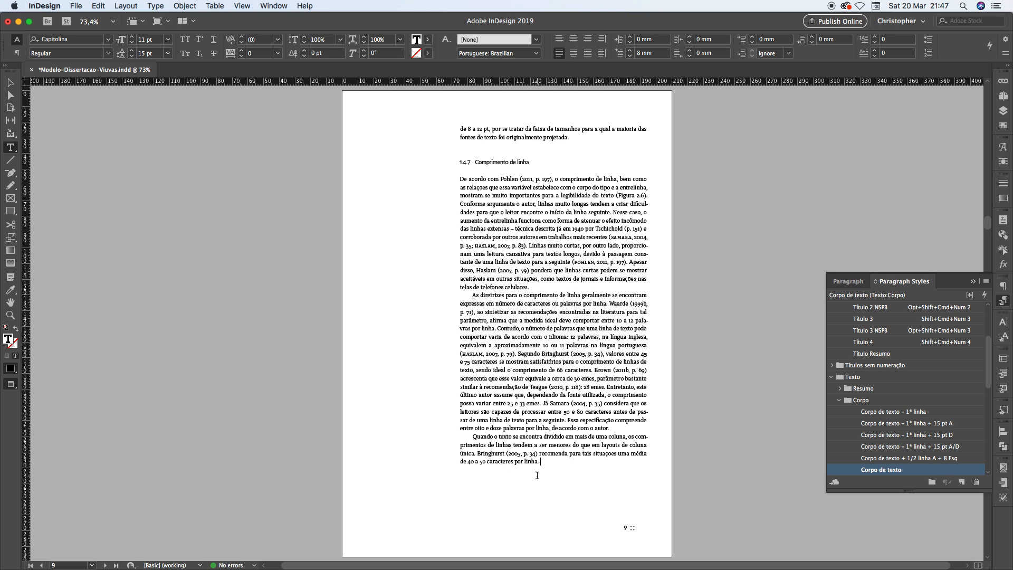
left_click(548, 461)
mouse_move(546, 461)
left_mouse_down()
mouse_move(628, 454)
mouse_move(525, 463)
mouse_move(538, 463)
left_mouse_up()
left_click(547, 459)
key("BackSpace")
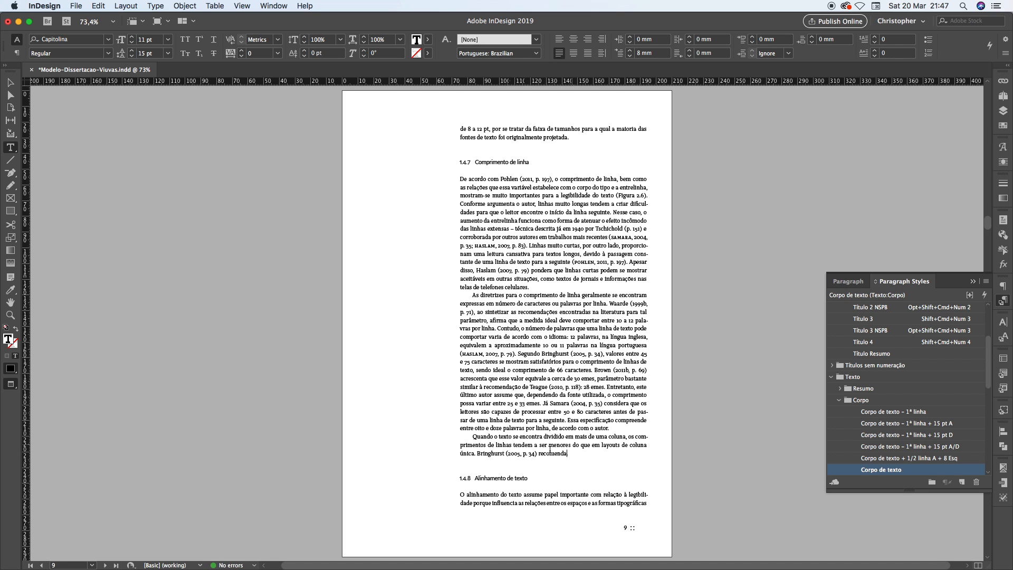
type(".")
left_click_drag(477, 495, 521, 510)
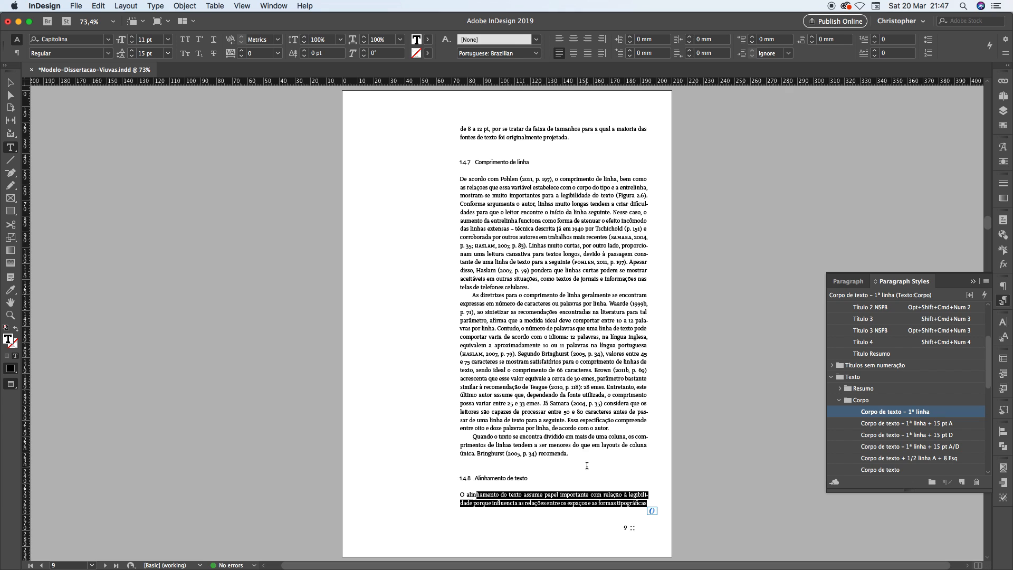
left_click(589, 449)
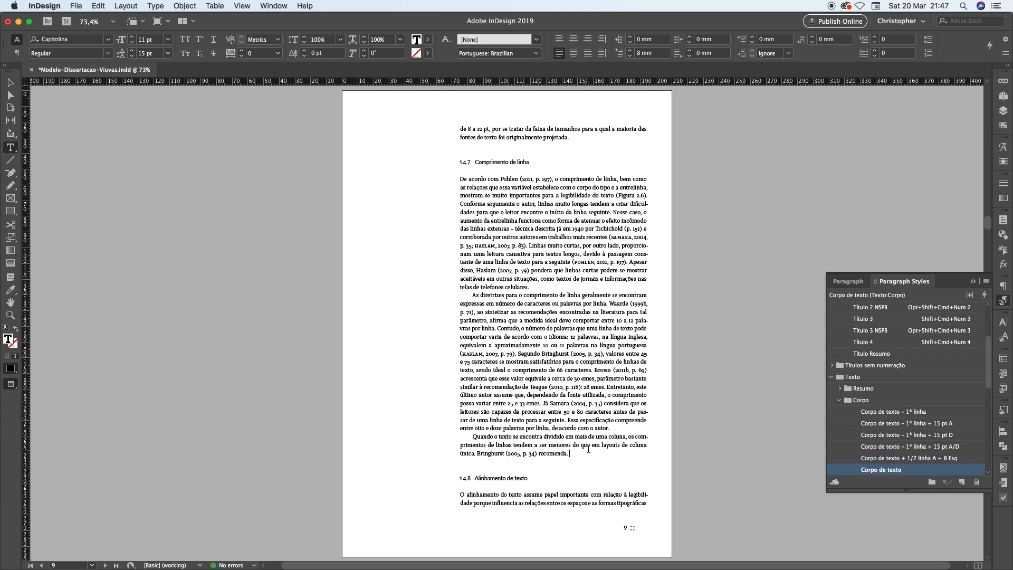
Undo the trial text deletions on page 9, keeping the body style's keep settings in place
key("super+z")
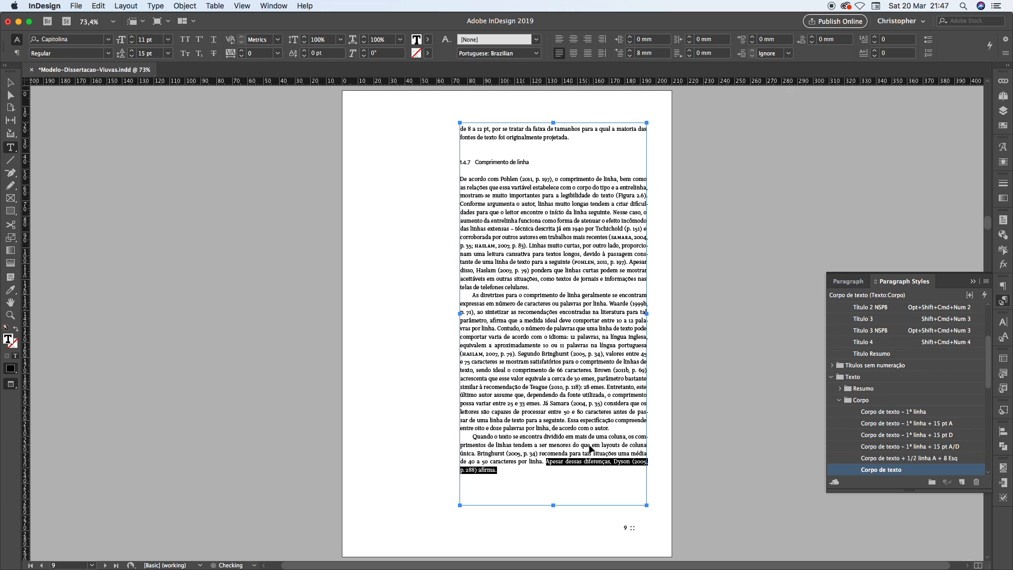
key("super+z")
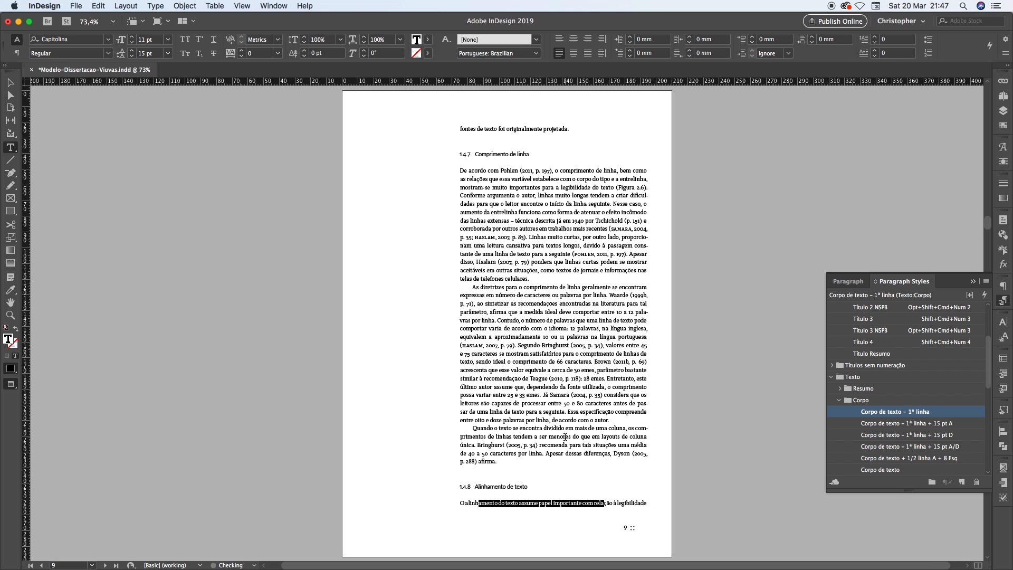
key("super+z")
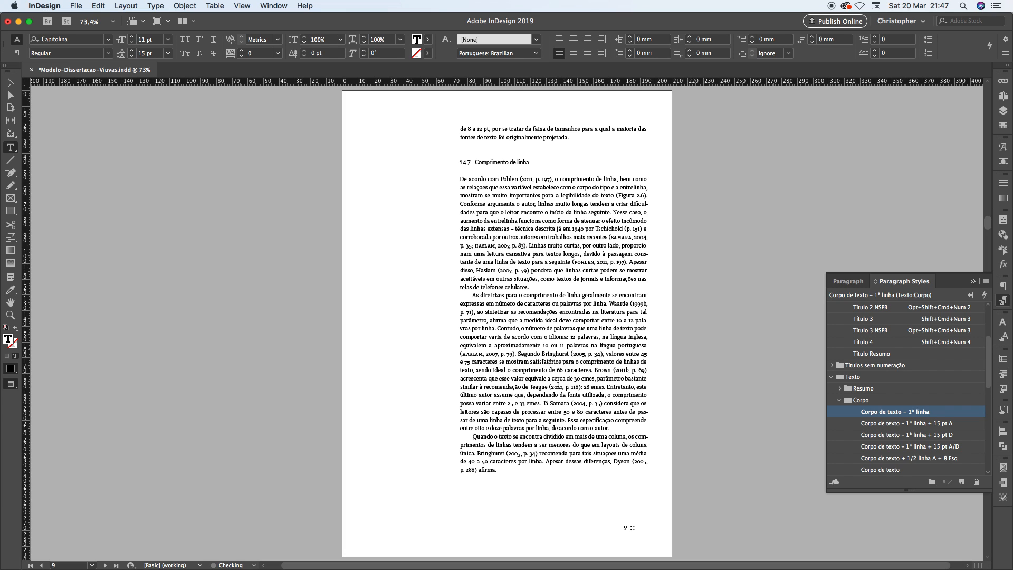
key("super+z")
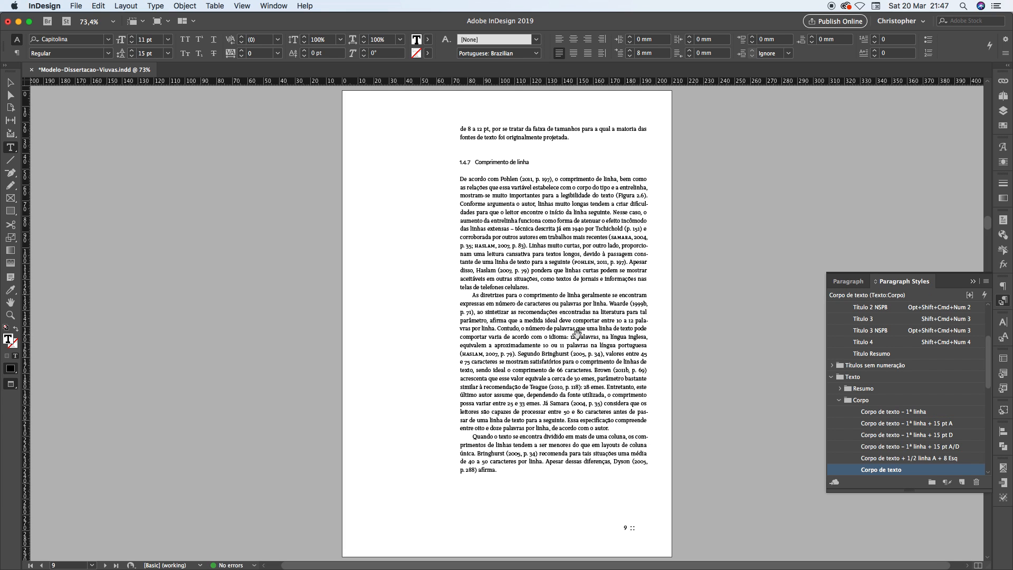
Review the chapter from its first page through page 6, checking page tops and bottoms for isolated lines
key("alt+Page_Up")
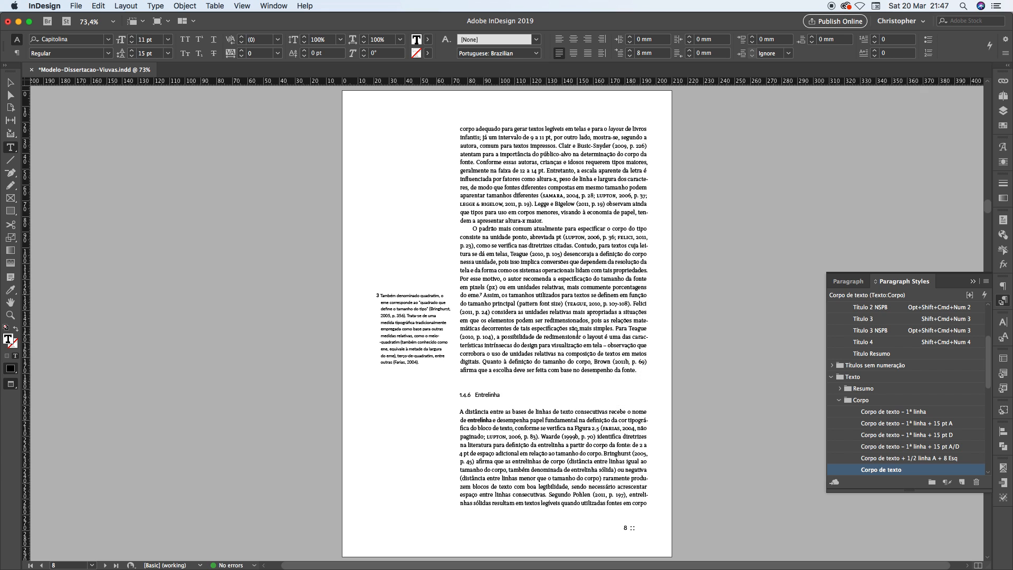
scroll(577, 335, "down", 5)
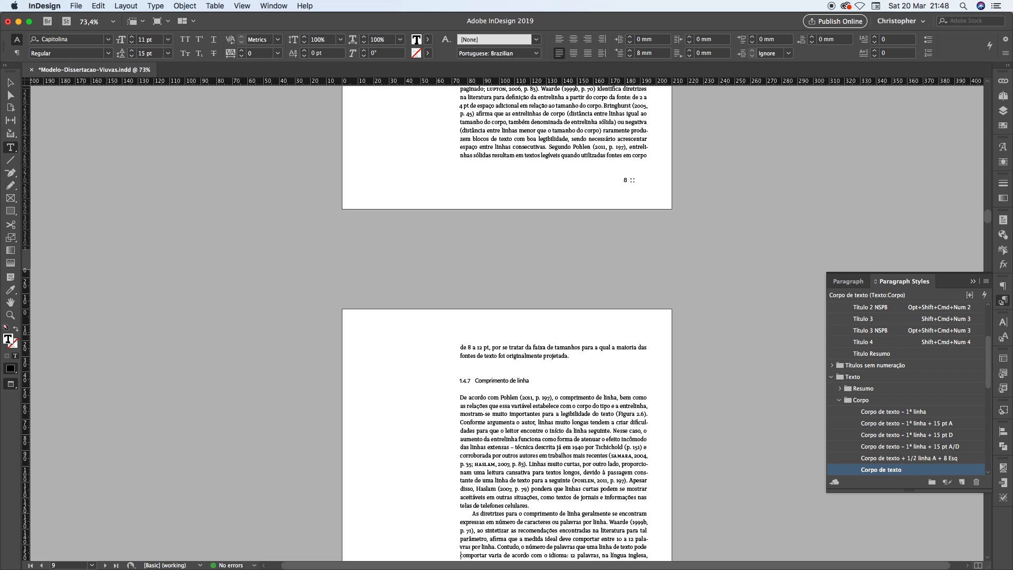
key("super+Home")
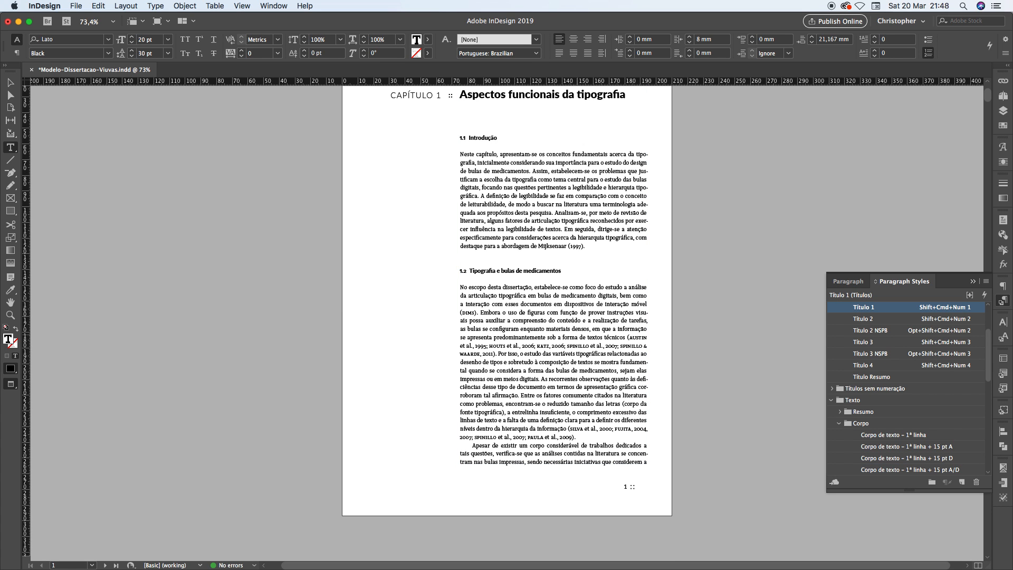
scroll(506, 323, "up", 1)
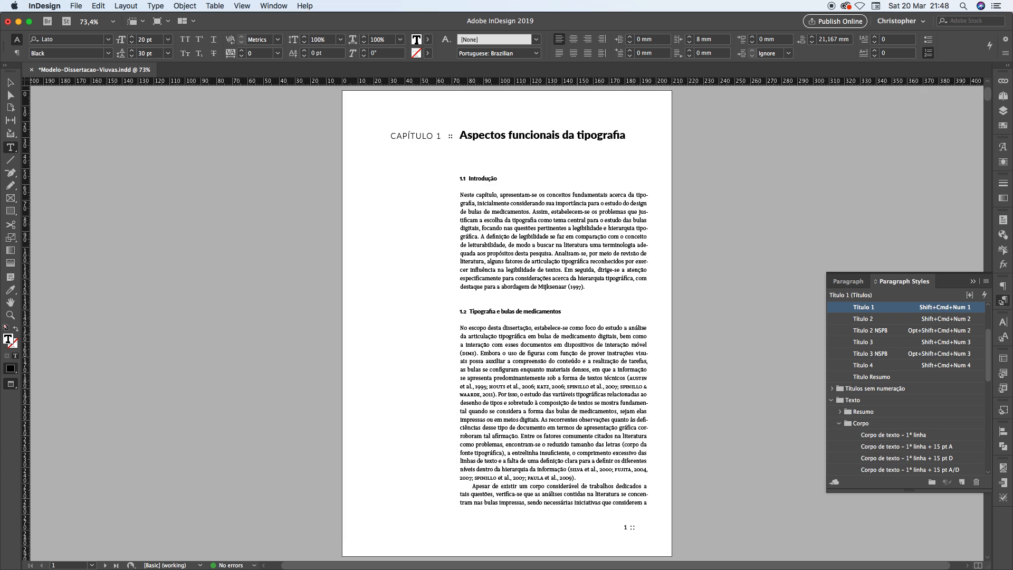
key("shift+Page_Down")
key("shift+Page_Down")
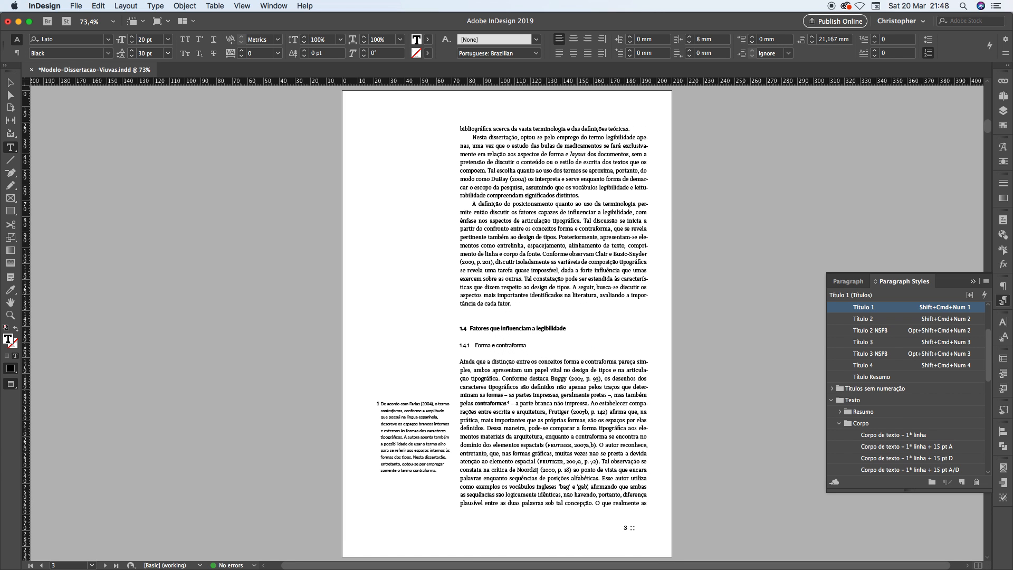
key("shift+Page_Down")
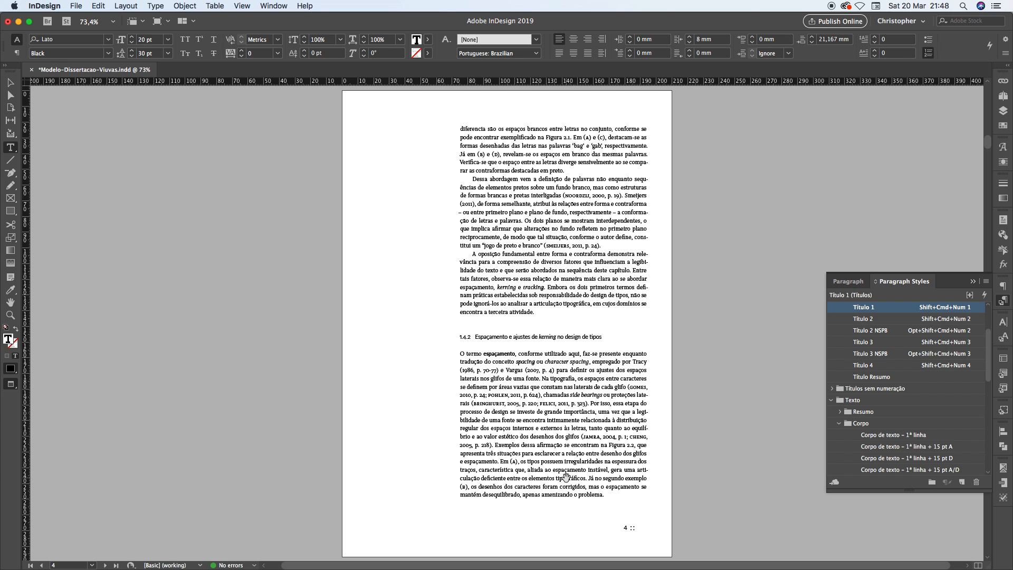
key("shift+Page_Down")
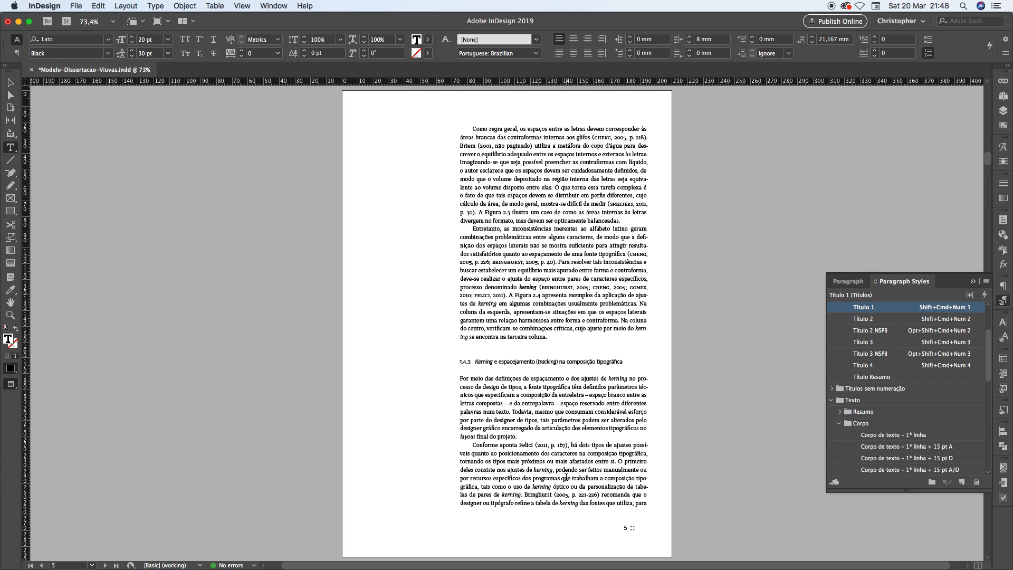
key("shift+Page_Down")
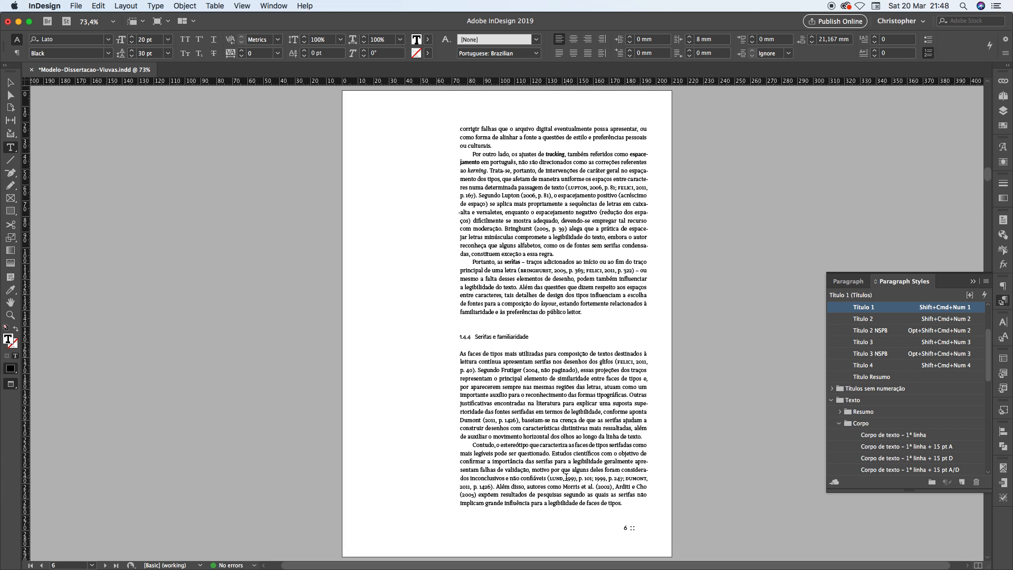
Return to page 3 and examine the isolated first line beginning "bibliográfica acerca da vasta terminologia", checking its paragraph style
key("shift+Page_Up")
key("shift+Page_Up")
key("shift+Page_Up")
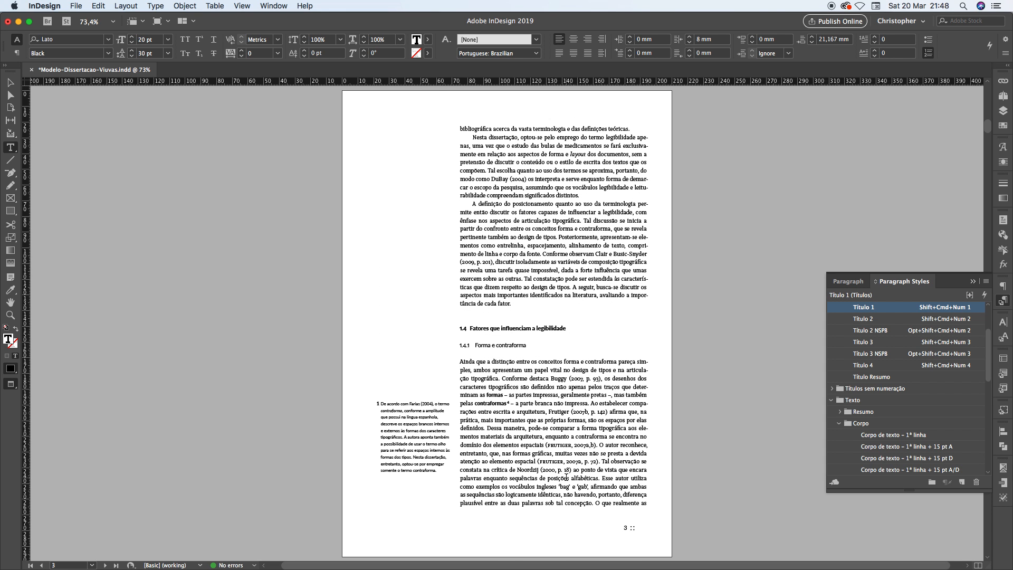
left_click_drag(483, 130, 605, 128)
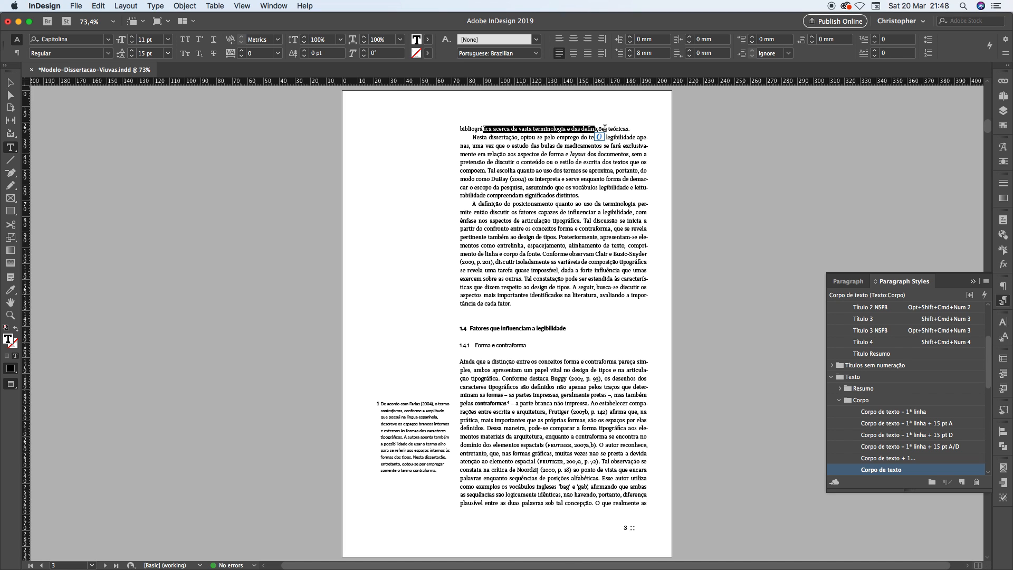
left_click_drag(461, 129, 630, 129)
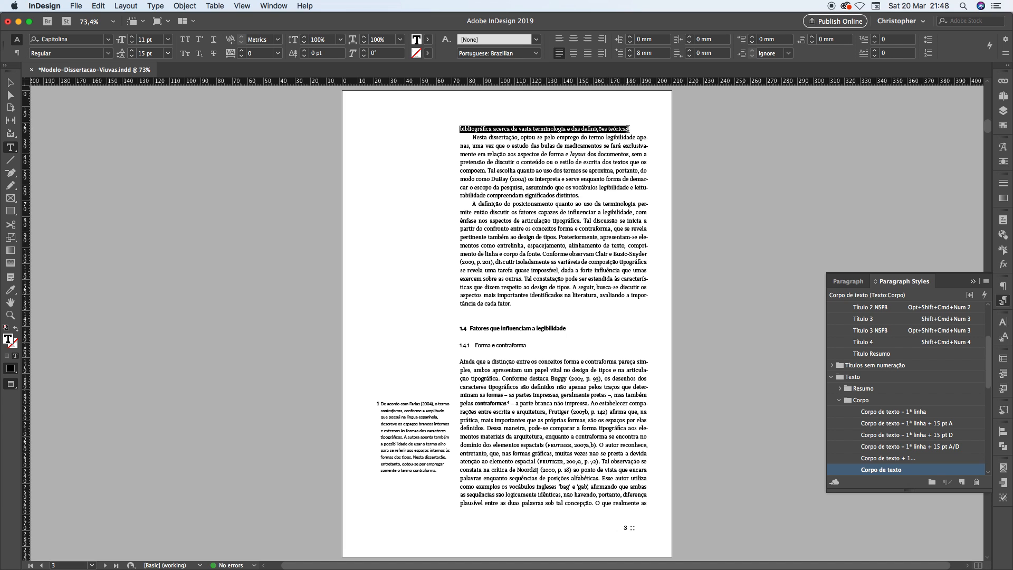
left_click(603, 129)
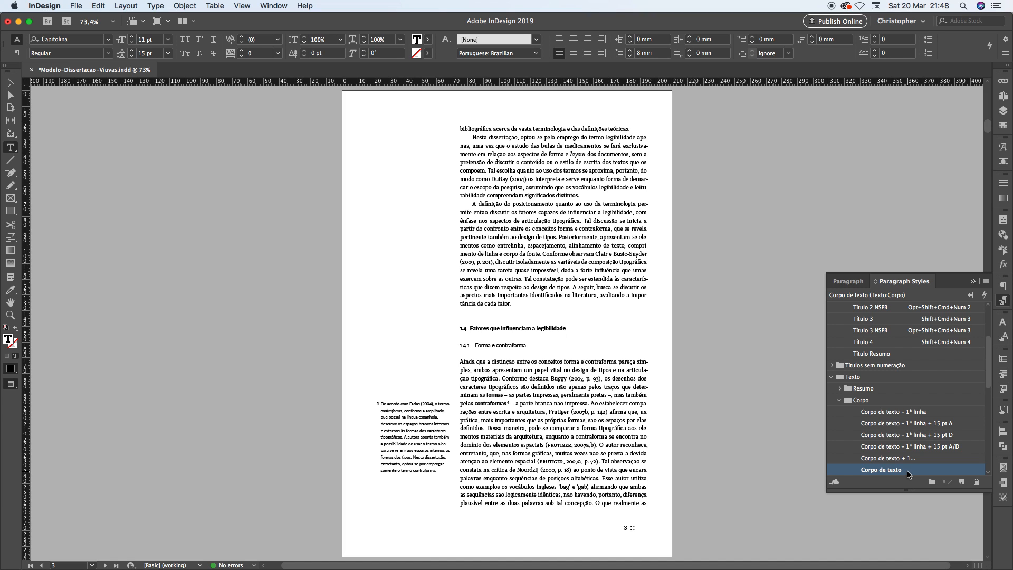
Check which style the "Corpo de texto" paragraph style is based on, and close its options without changes
right_click(881, 413)
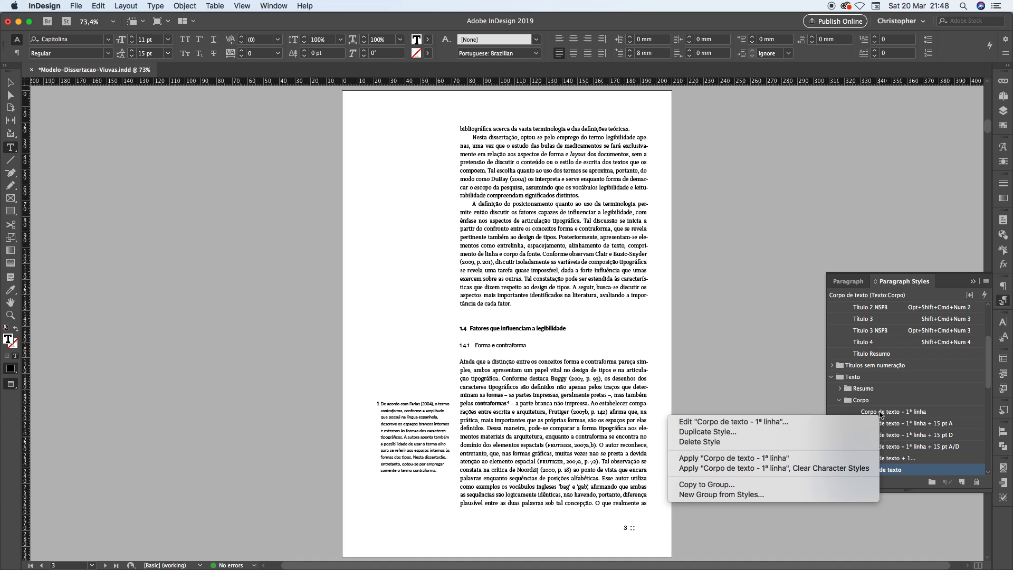
left_click(897, 470)
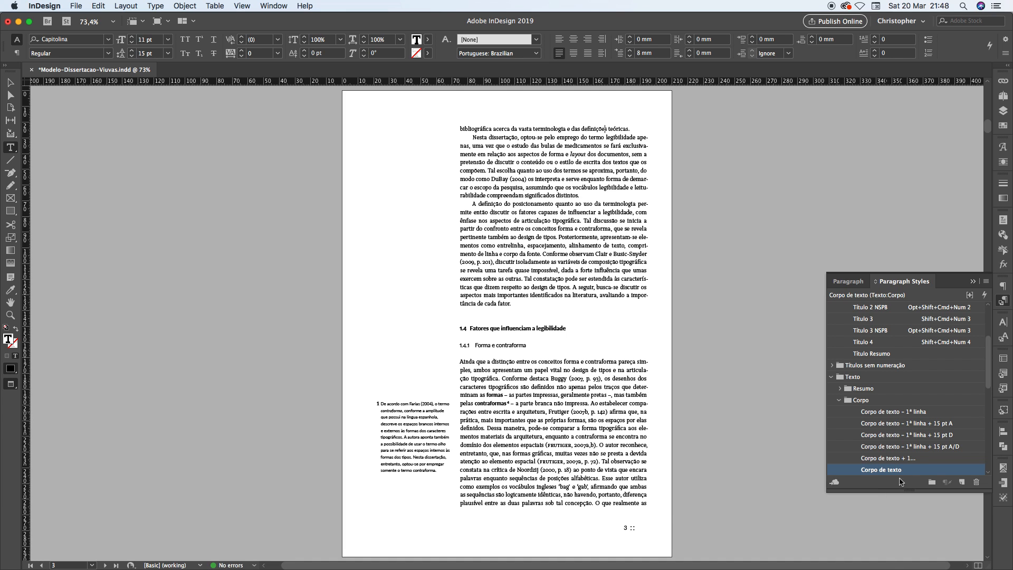
right_click(875, 472)
left_click(875, 481)
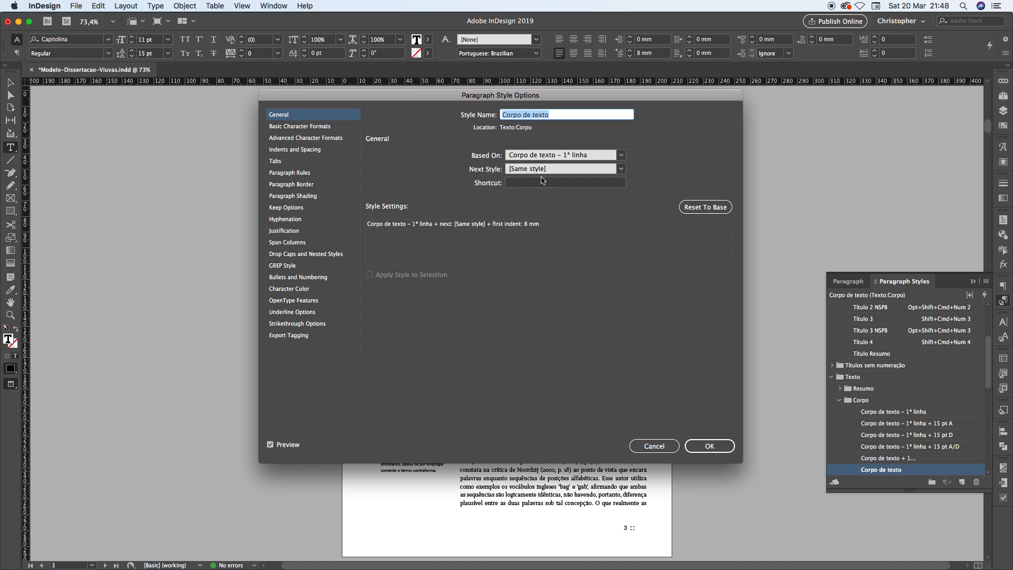
key("Escape")
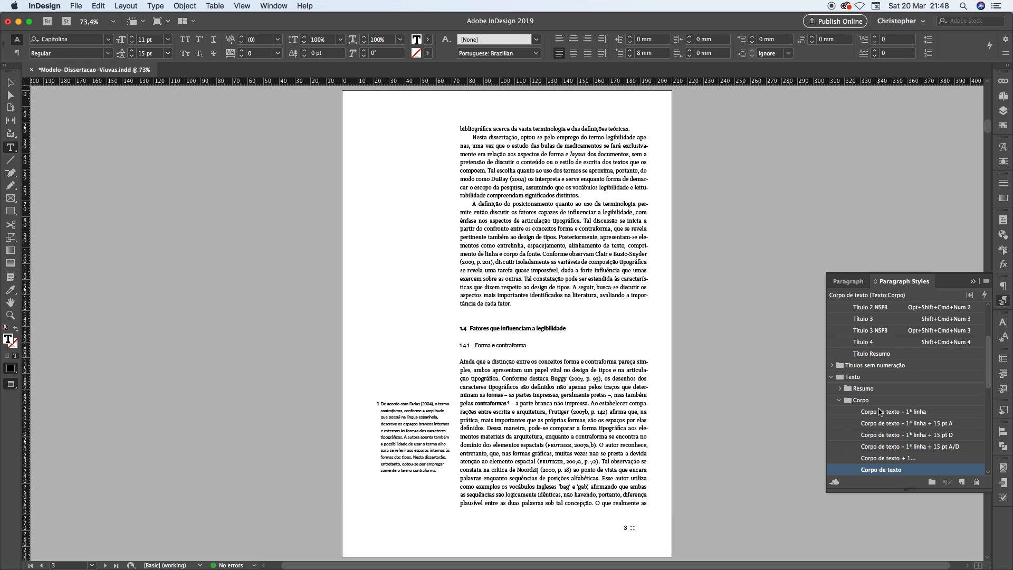
In the keep options of the "Corpo de texto – 1ª linha" paragraph style, keep 2 lines together at the paragraph's end
right_click(880, 413)
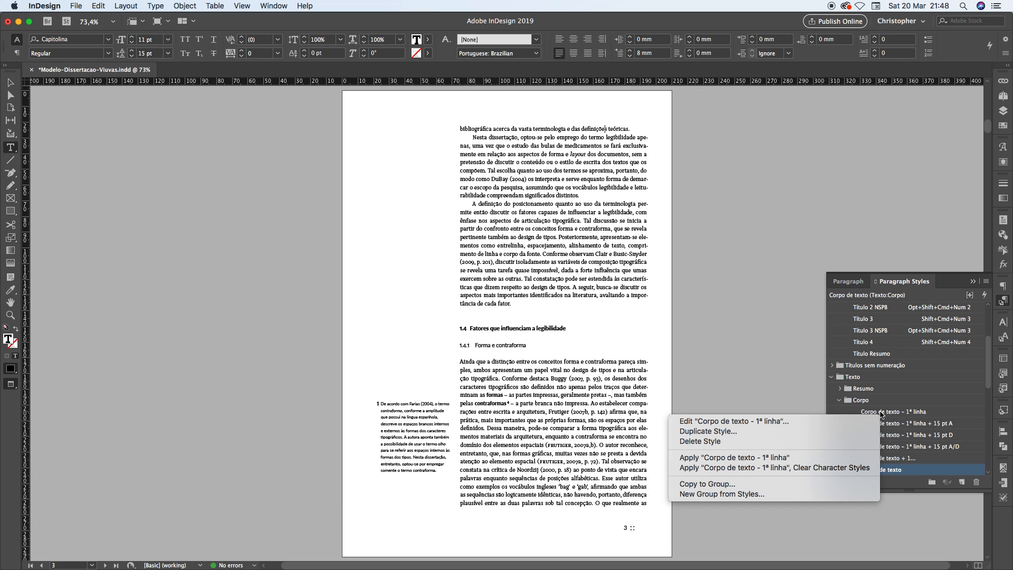
left_click(849, 420)
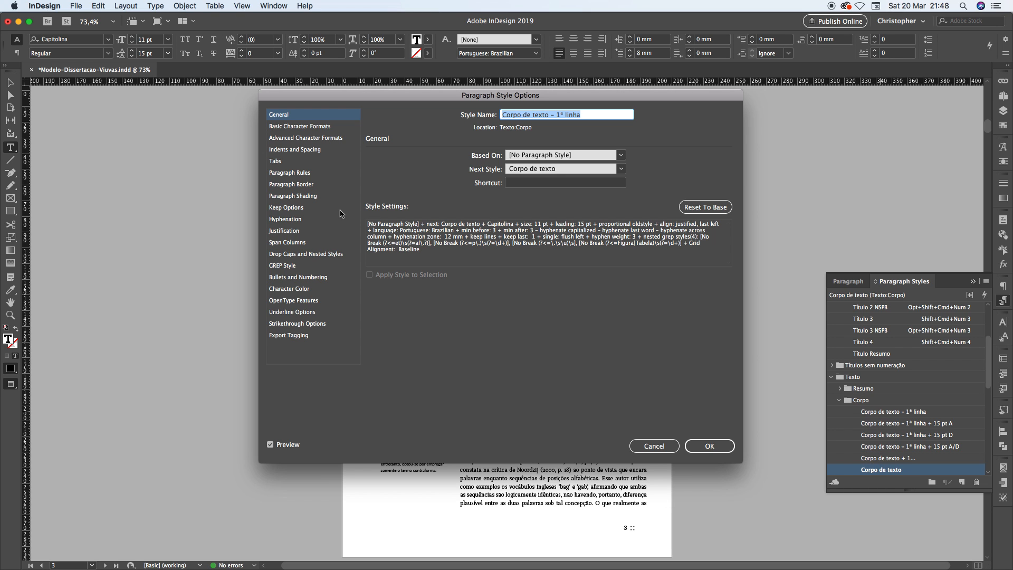
left_click(278, 210)
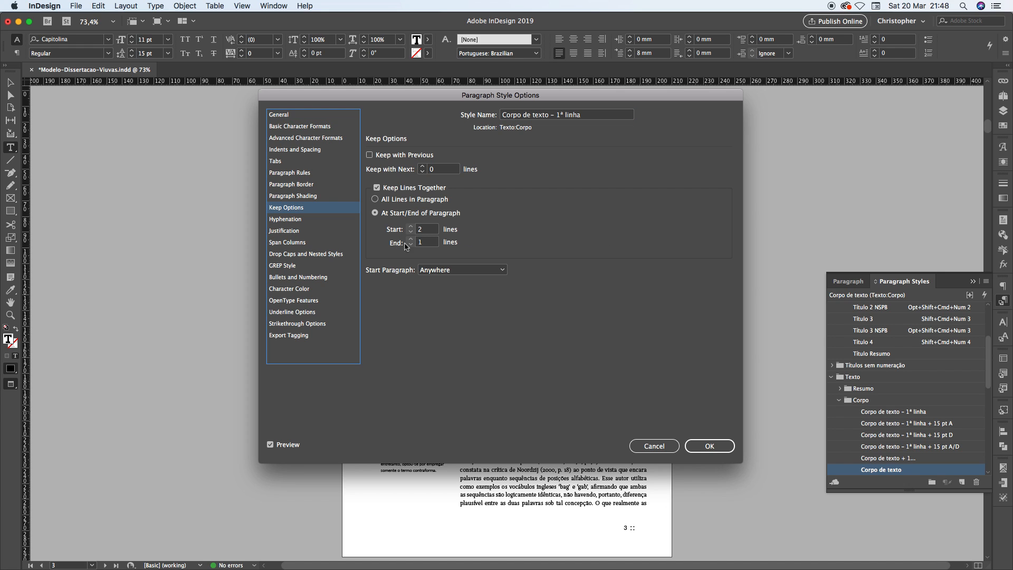
left_click(428, 241)
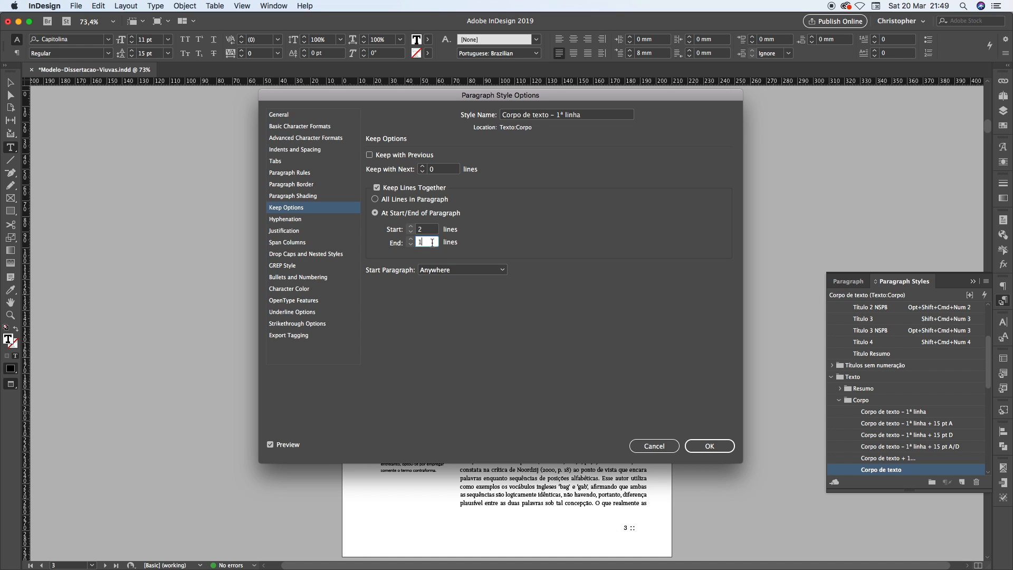
left_click(409, 245)
type("2")
left_click(434, 228)
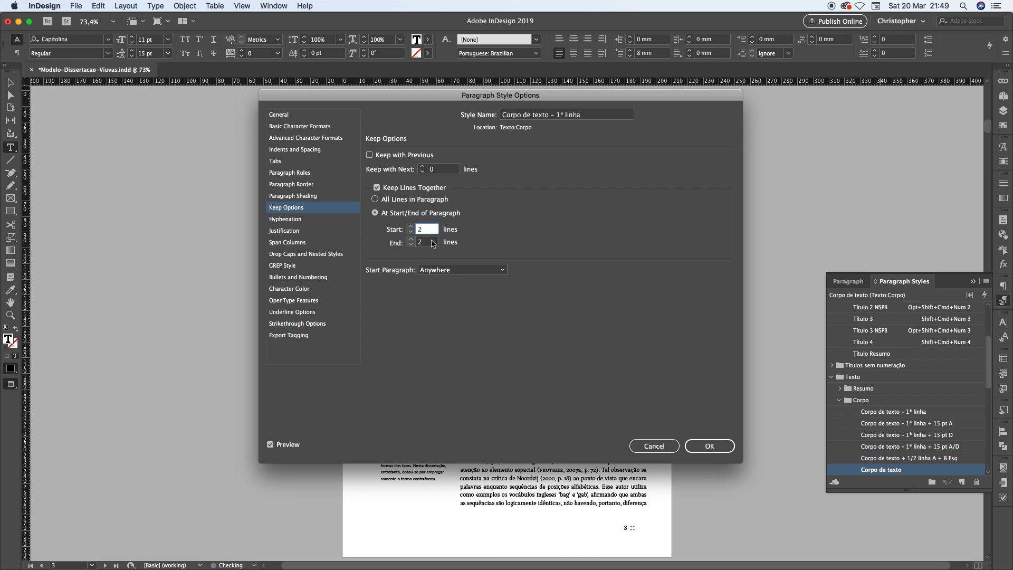
Apply the keep options to the "Corpo de texto – 1ª linha" style and compare the text flow between pages 2 and 3
left_click(709, 446)
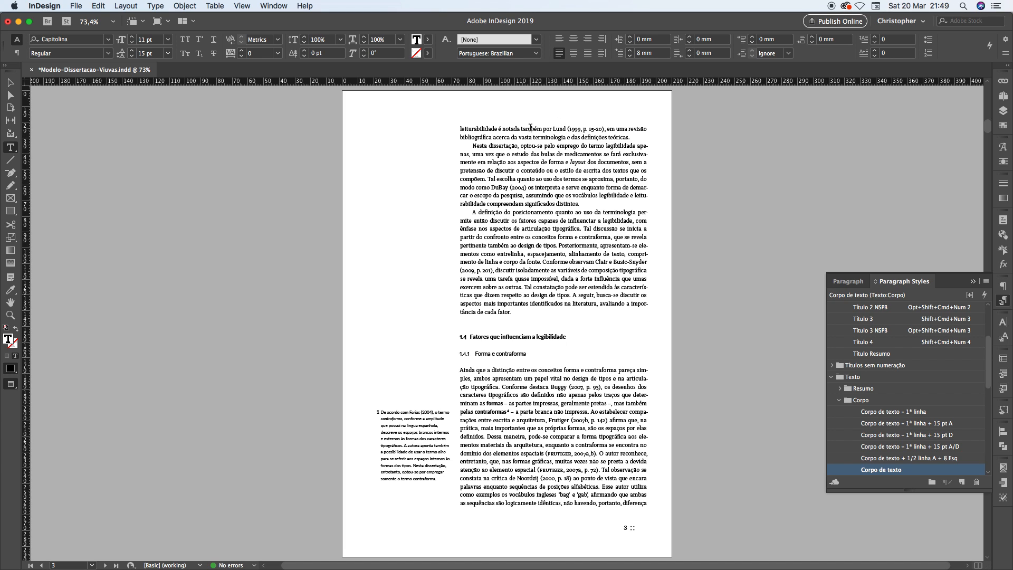
left_click_drag(531, 129, 616, 137)
left_click(616, 137)
key("shift+Page_Up")
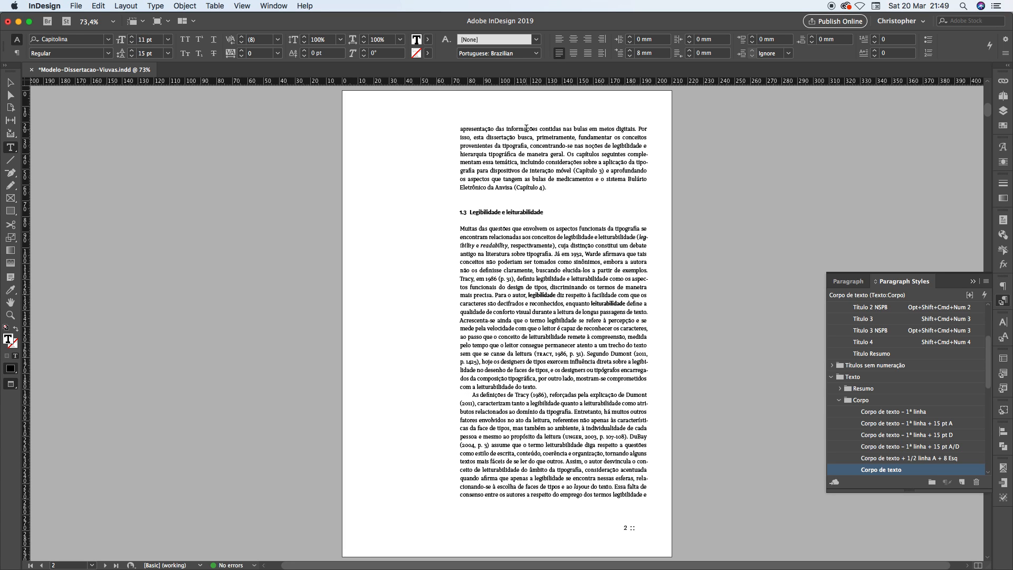
key("shift+Page_Down")
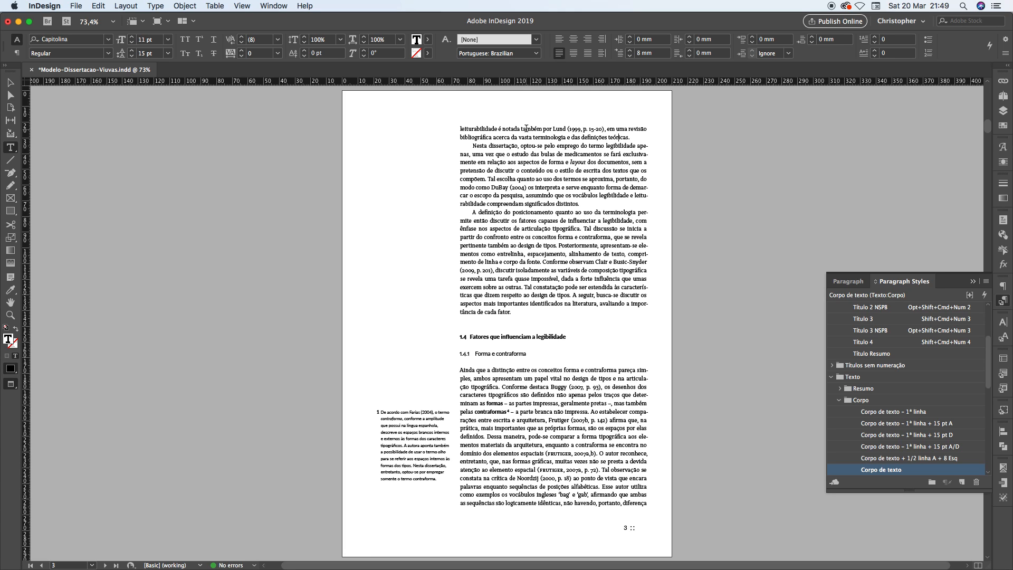
key("shift+Page_Up")
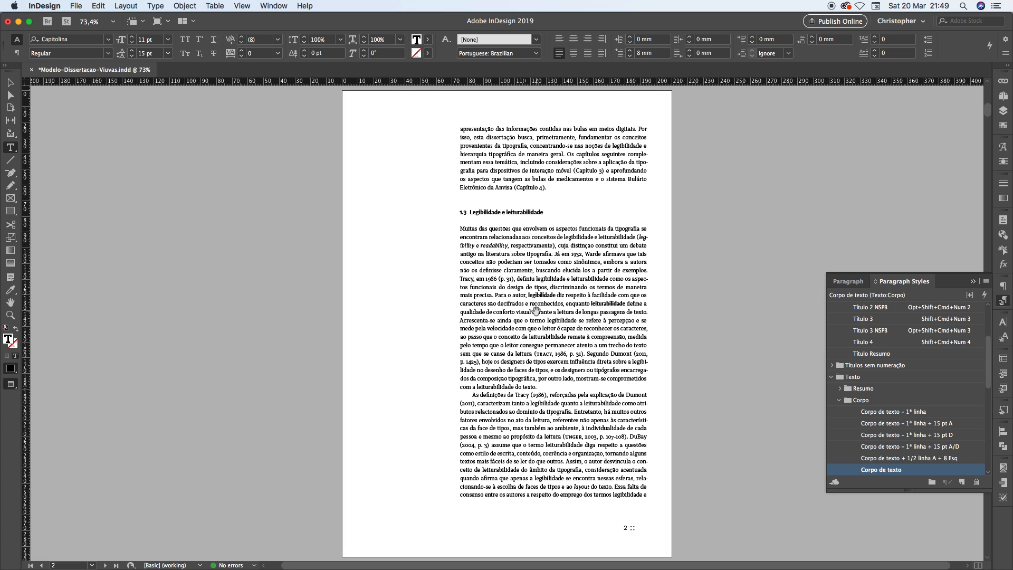
key("shift+Page_Down")
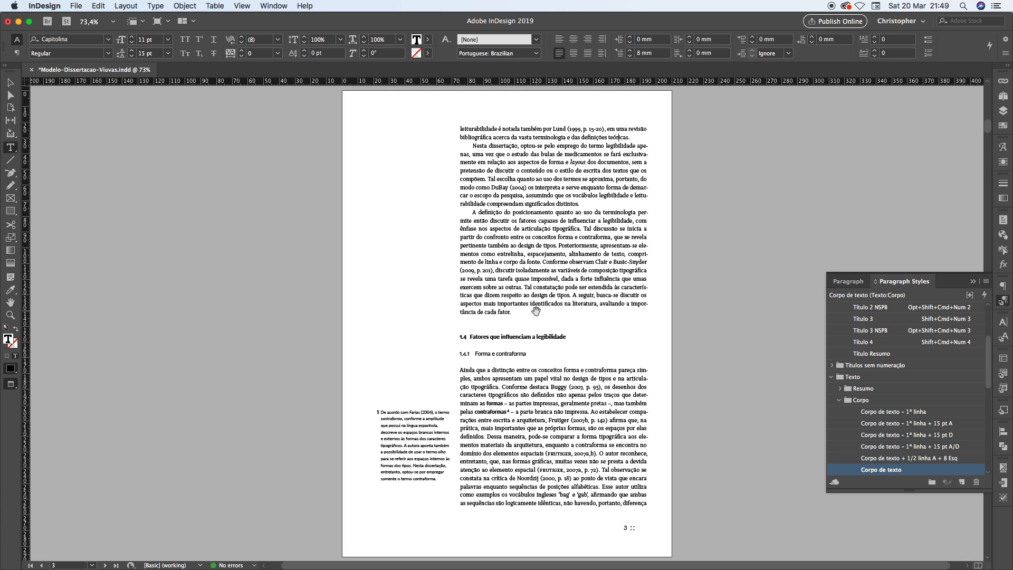
Go to page 6 and examine the short last line "ou culturais." of the first paragraph
key("shift+Page_Down")
key("shift+Page_Down")
key("shift+Page_Down")
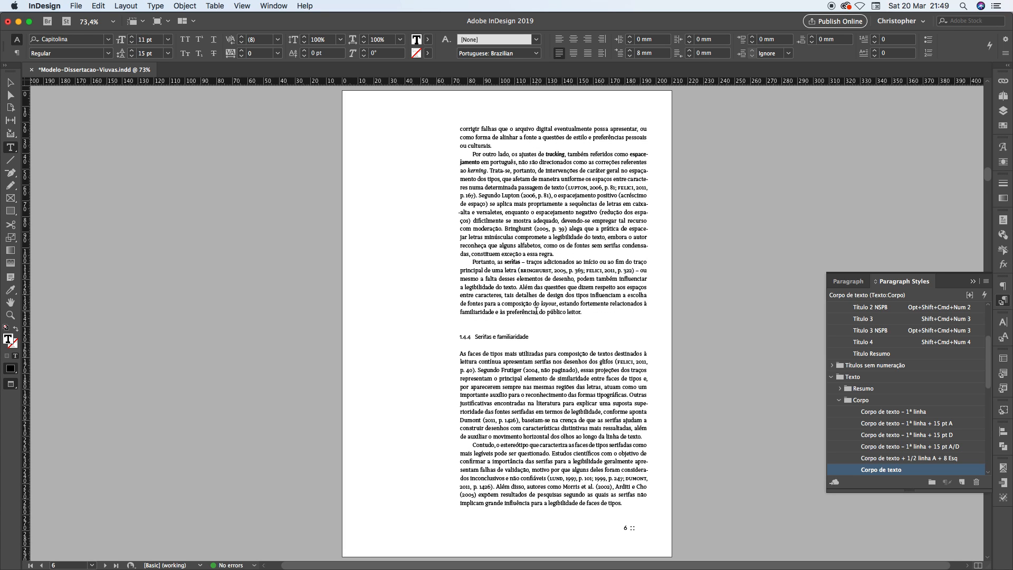
left_click(501, 145)
left_click_drag(466, 145, 461, 146)
left_click(468, 146)
left_click_drag(494, 146, 458, 144)
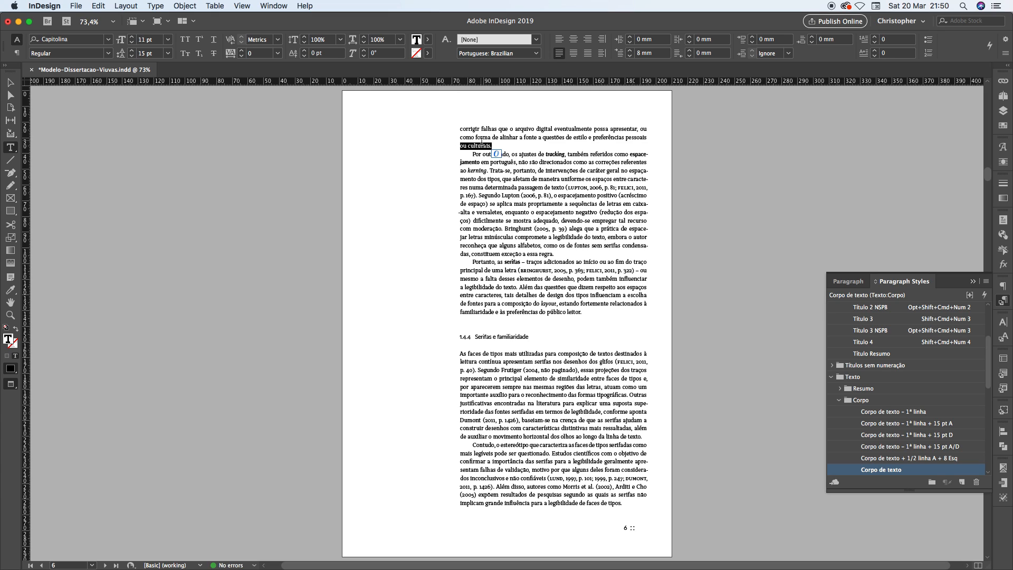
left_click(478, 144)
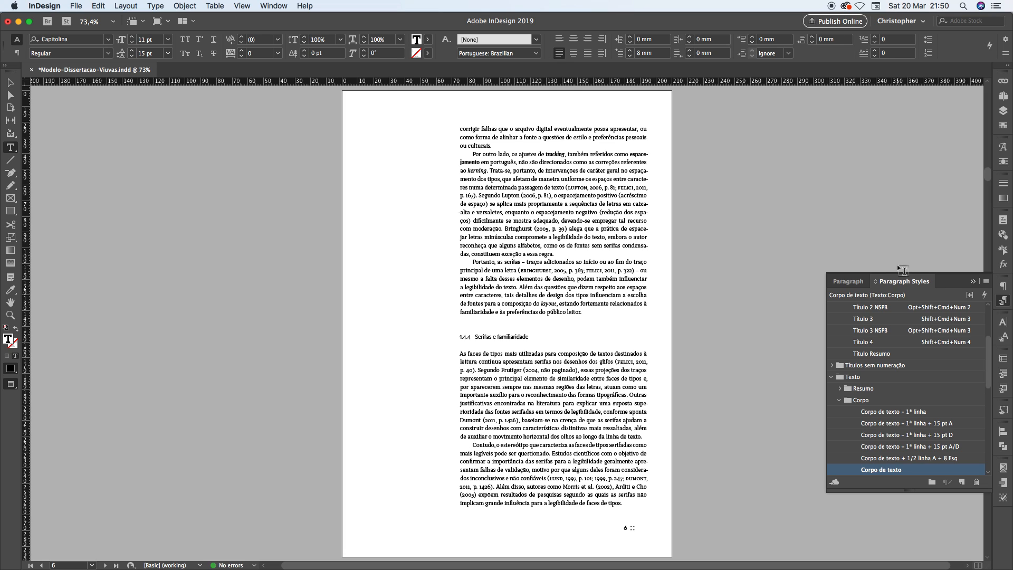
Show the character styles and move "Character Style 1" directly below the "No Break" style
left_click(1004, 338)
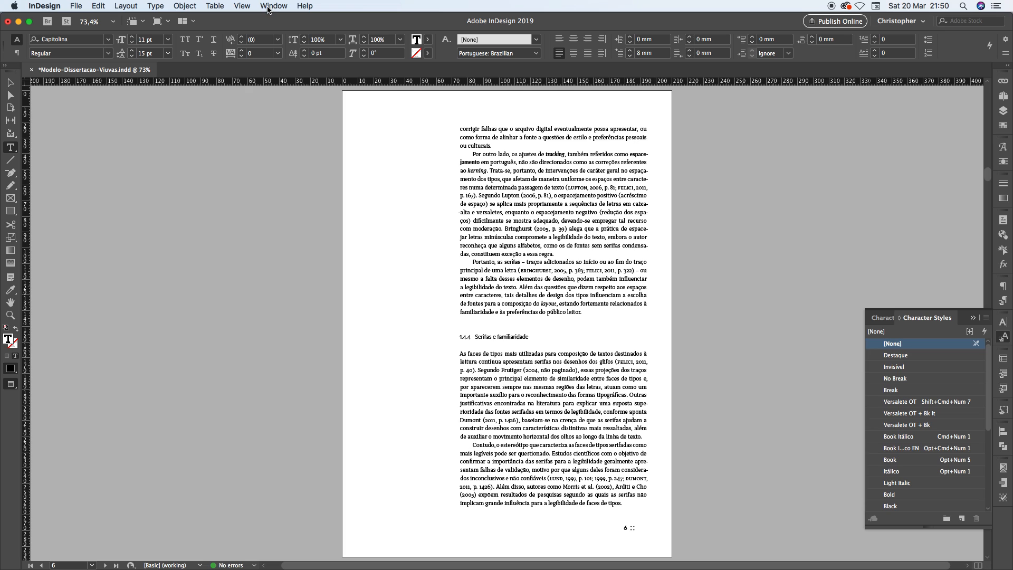
left_click(272, 6)
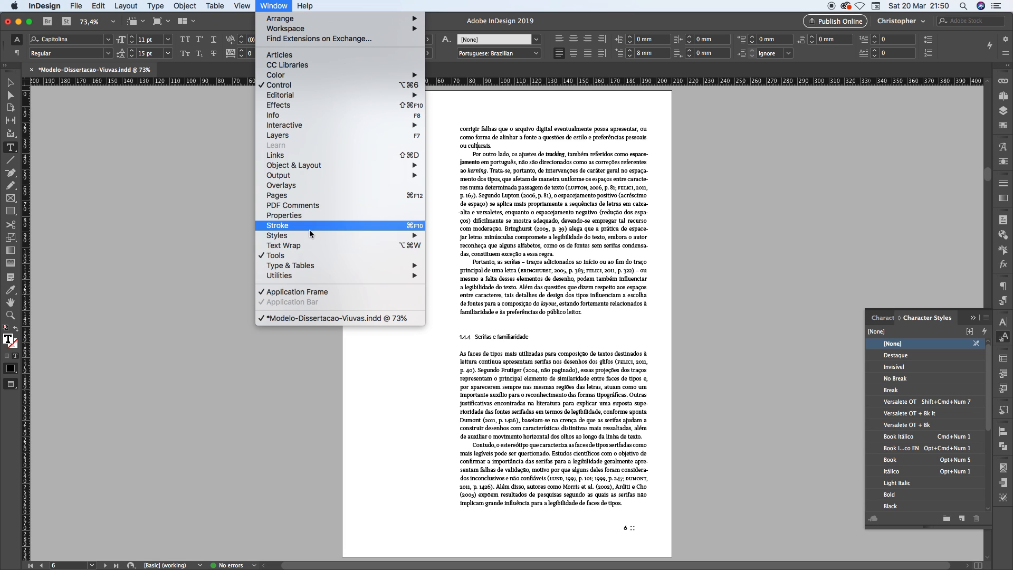
mouse_move(308, 236)
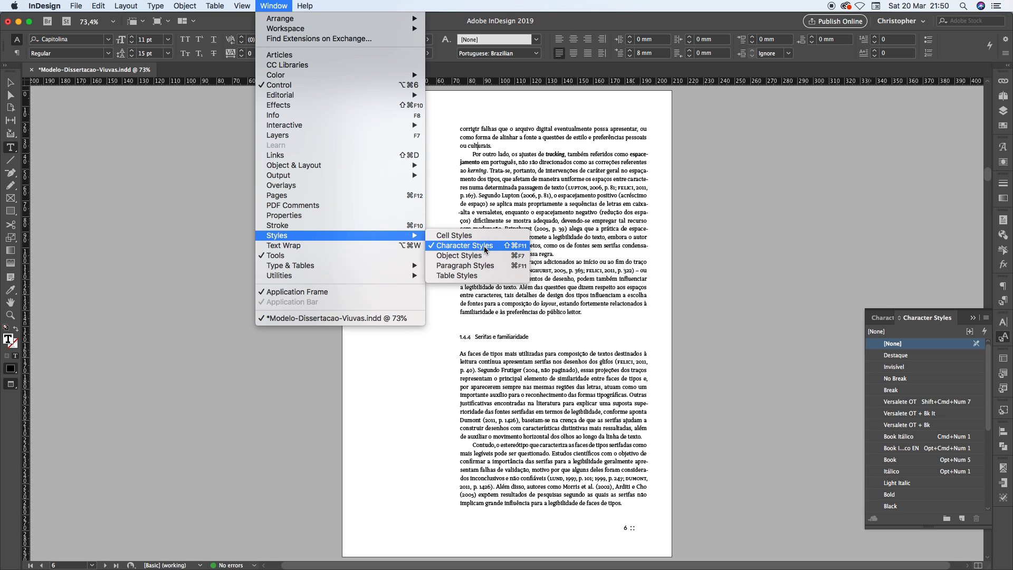
left_click(937, 322)
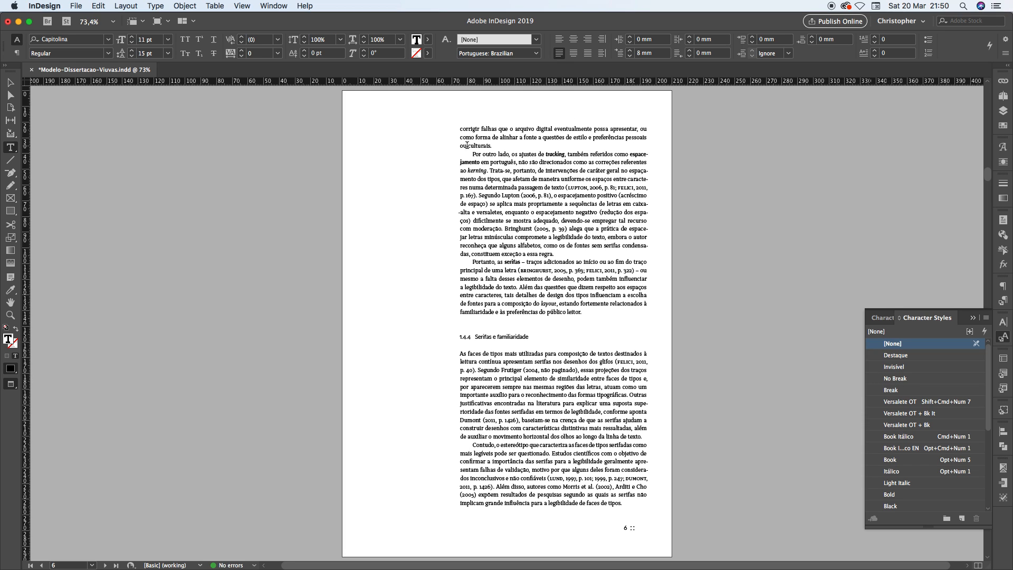
left_click(467, 145)
left_click(491, 144)
scroll(927, 428, "down", 5)
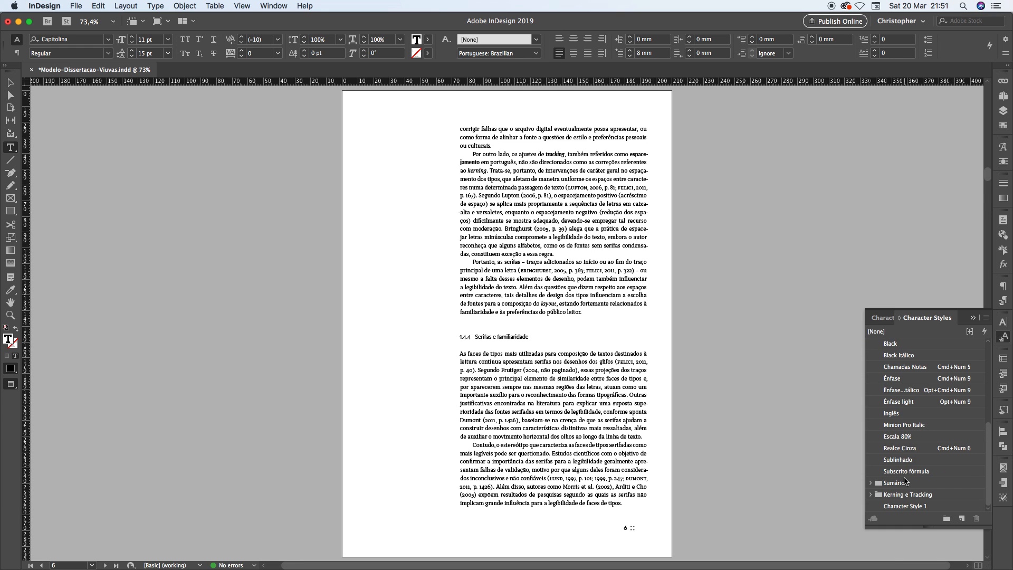
left_click_drag(913, 507, 916, 387)
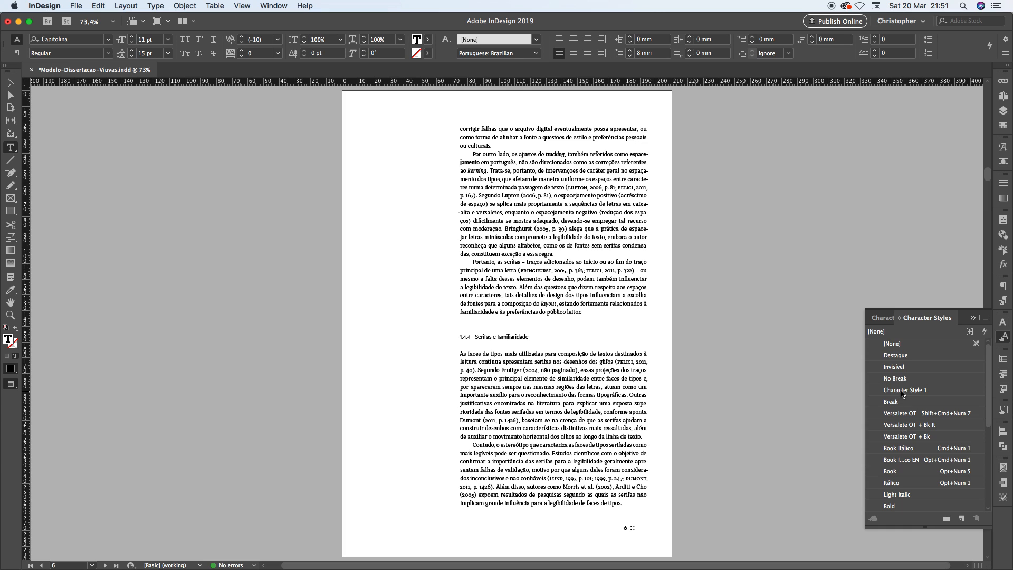
Rename "Character Style 1" as "No-Break" and enable No Break in its basic character formats
right_click(902, 394)
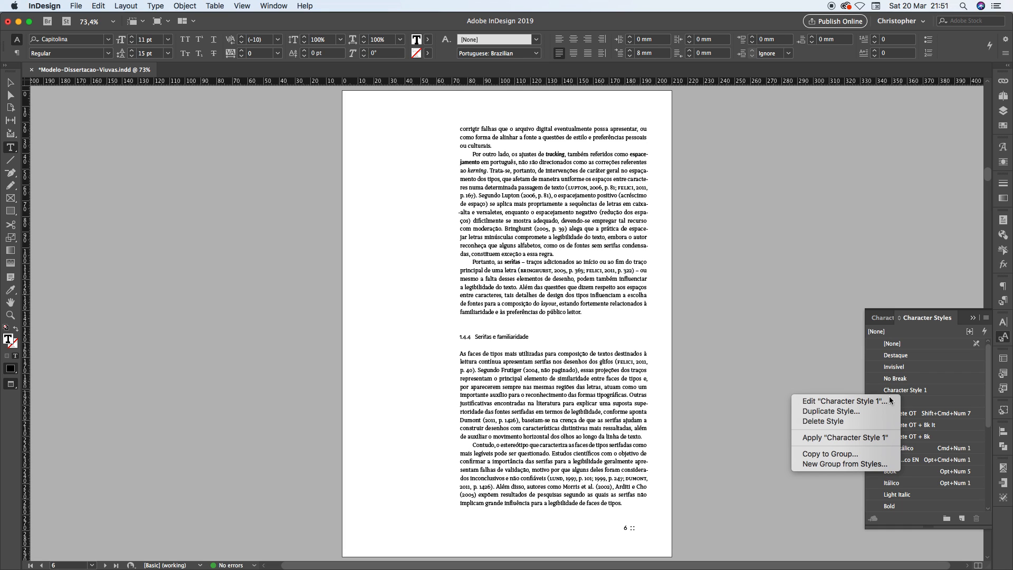
left_click(888, 401)
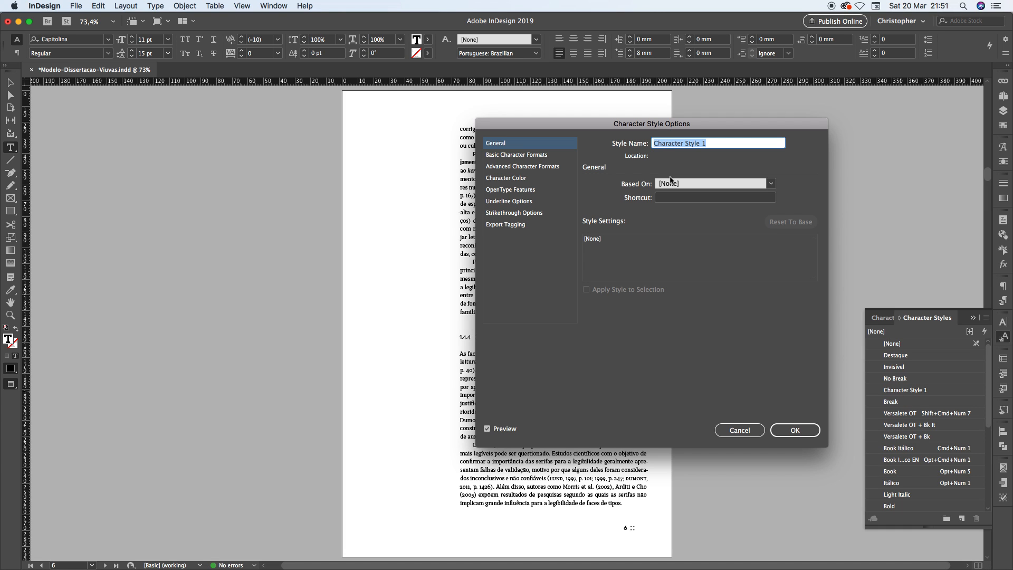
type("No-")
type("Break")
left_click(517, 156)
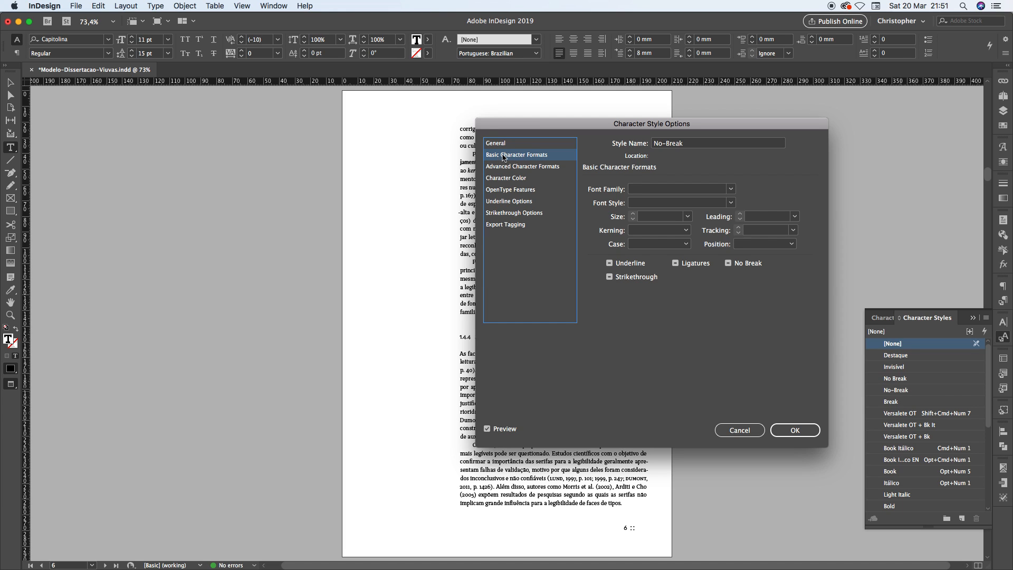
left_click(728, 263)
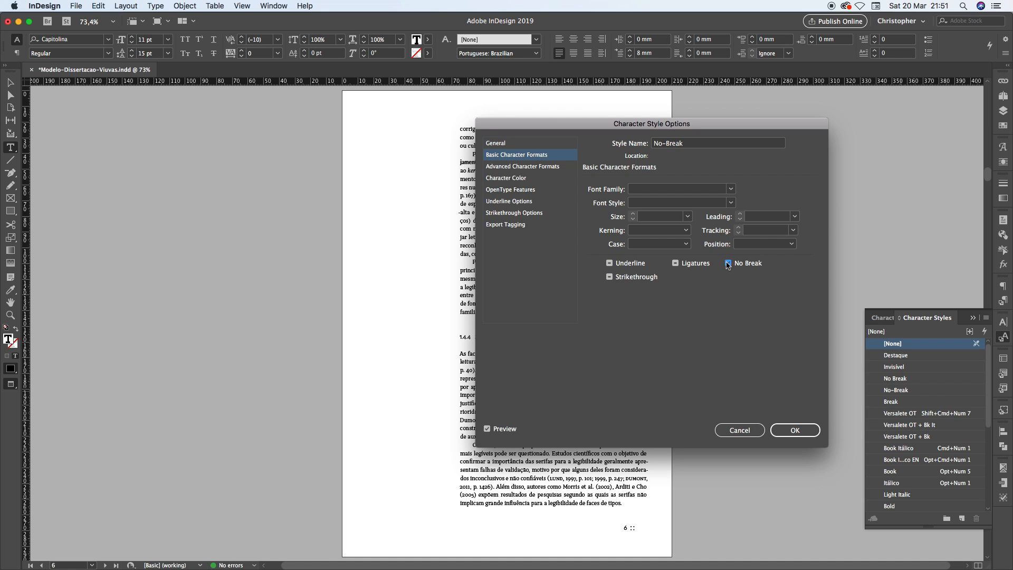
left_click(778, 433)
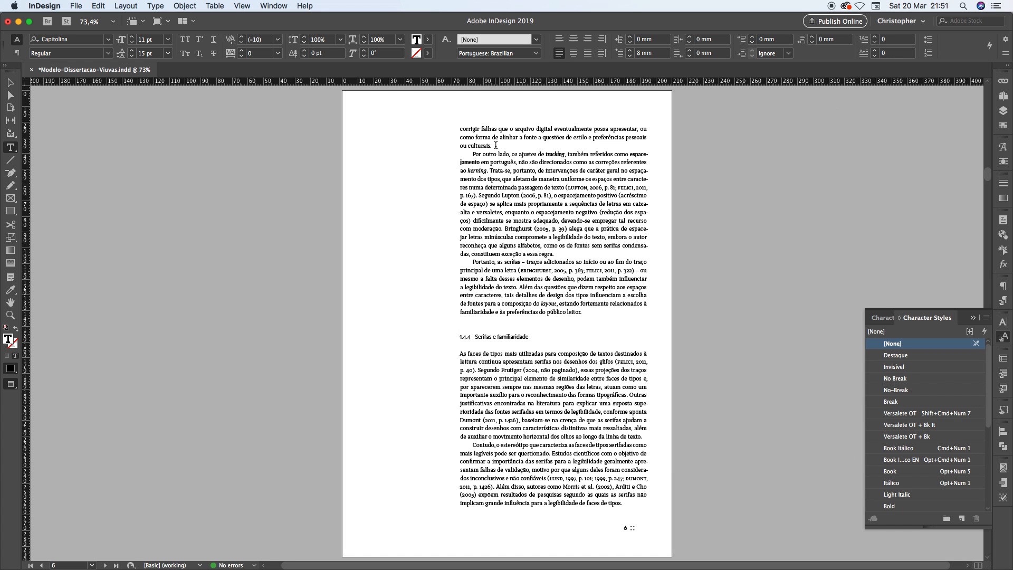
Apply the No-Break character style to "pessoais ou culturais." at the end of page 6's first paragraph
left_click_drag(497, 145, 462, 146)
left_click_drag(460, 146, 626, 137)
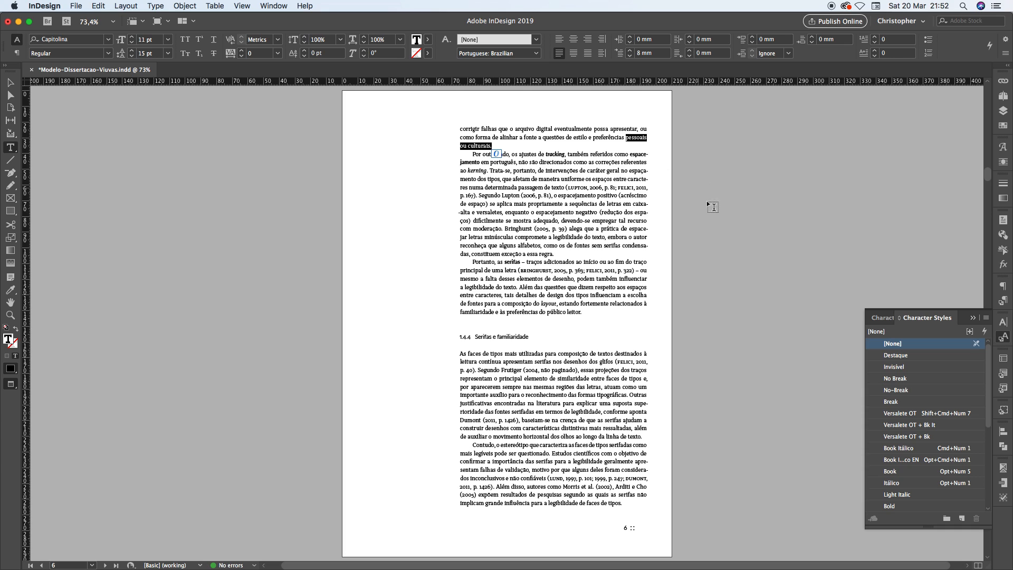
left_click(893, 393)
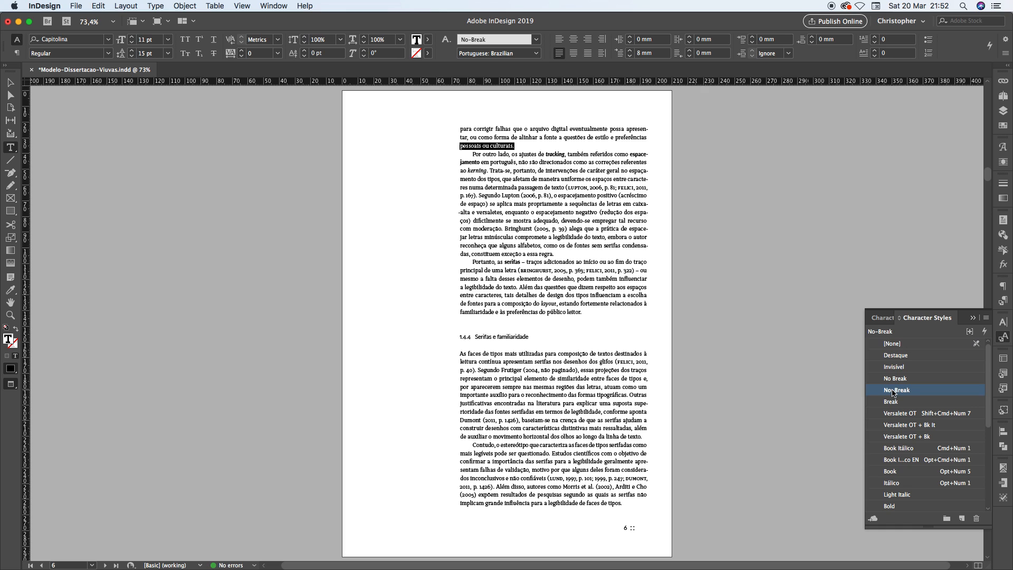
left_click(521, 236)
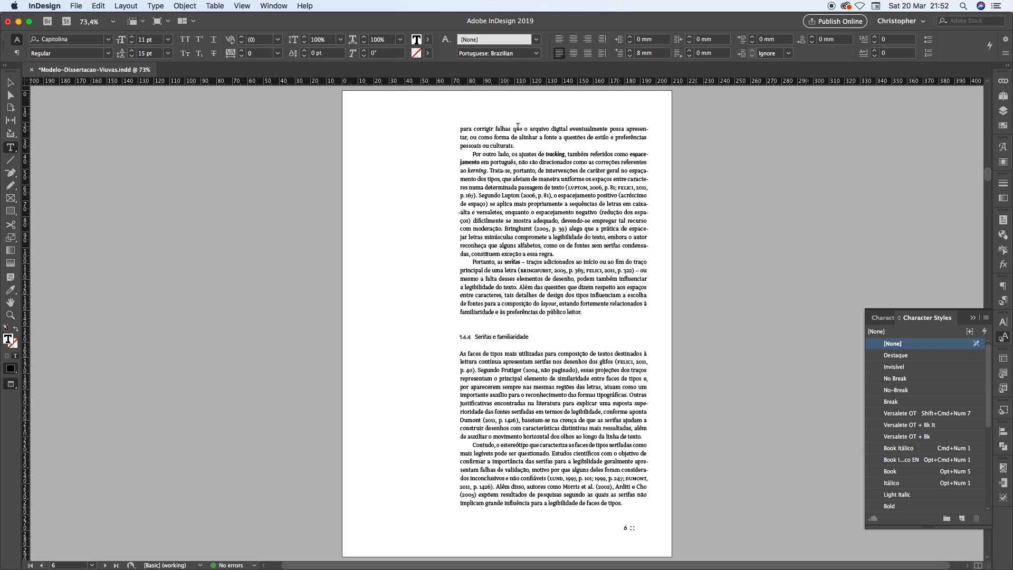
Extend the No-Break character style to the whole phrase "preferências pessoais ou culturais." on page 6
left_click_drag(516, 145, 454, 146)
left_click(525, 145)
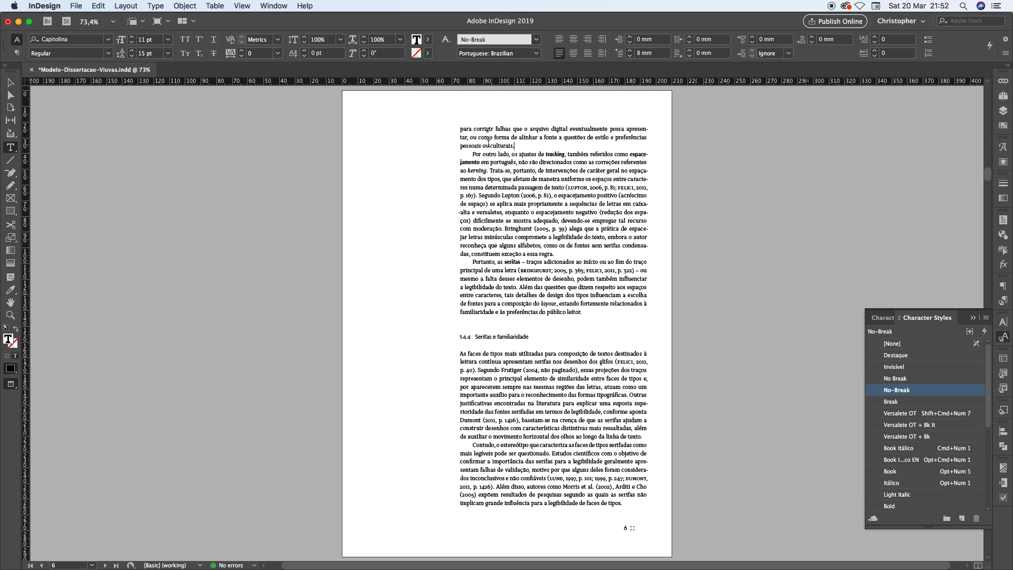
left_click_drag(460, 146, 515, 145)
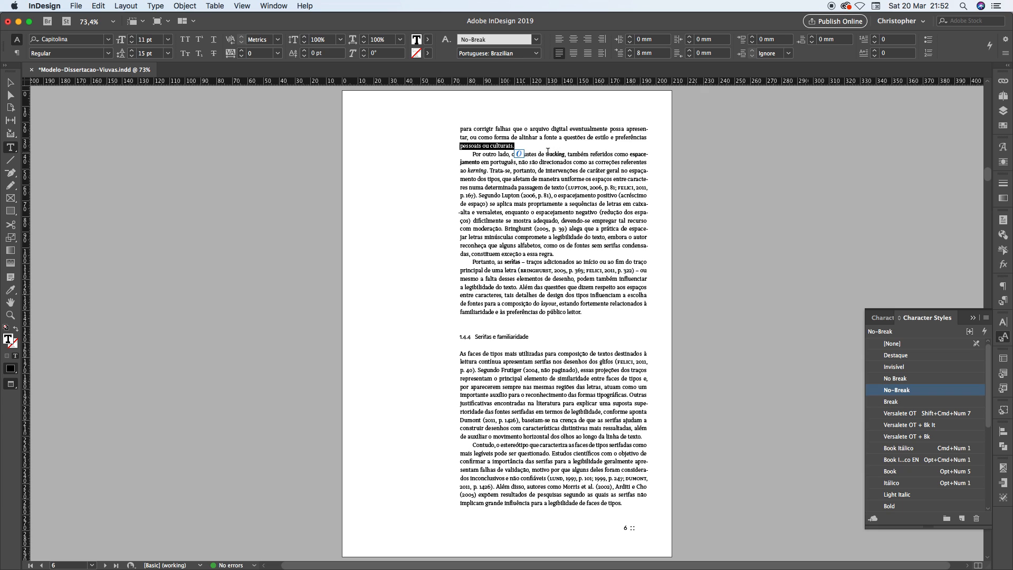
left_click(616, 137, "shift")
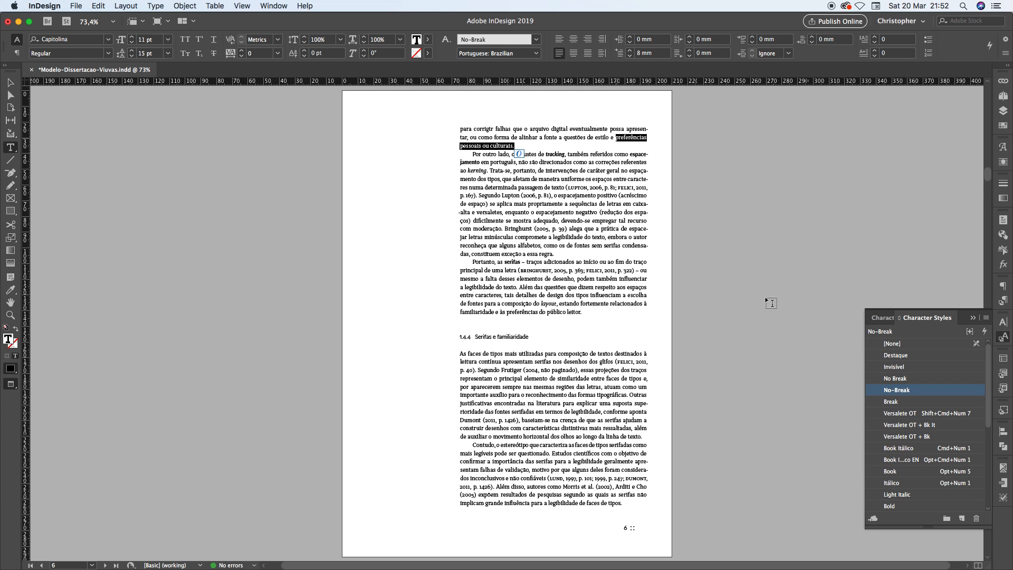
left_click(896, 390)
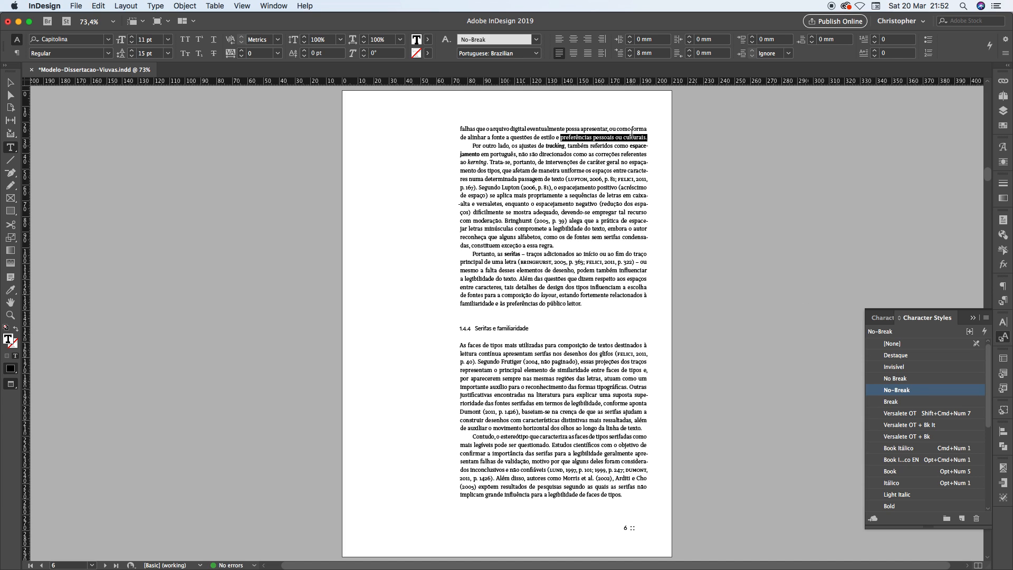
left_click(563, 136)
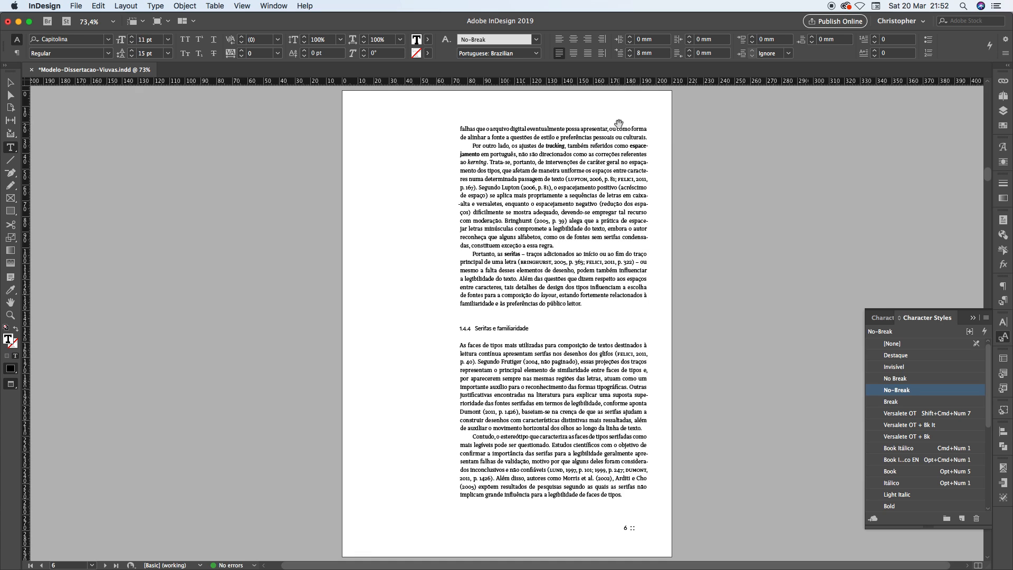
Inspect the word spacing in page 6's first line up close and undo the No-Break extension
key("super+2")
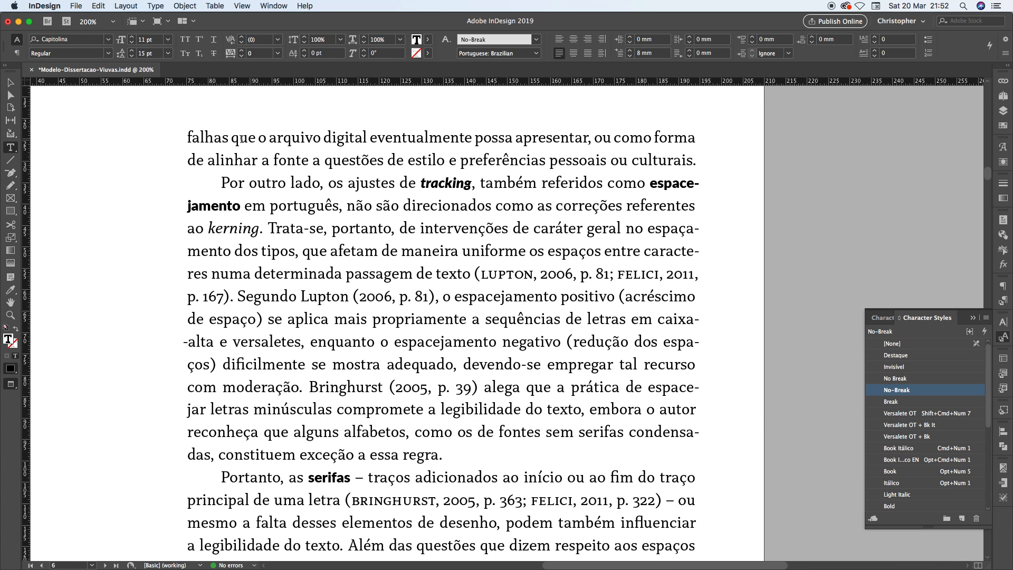
key("super+equal")
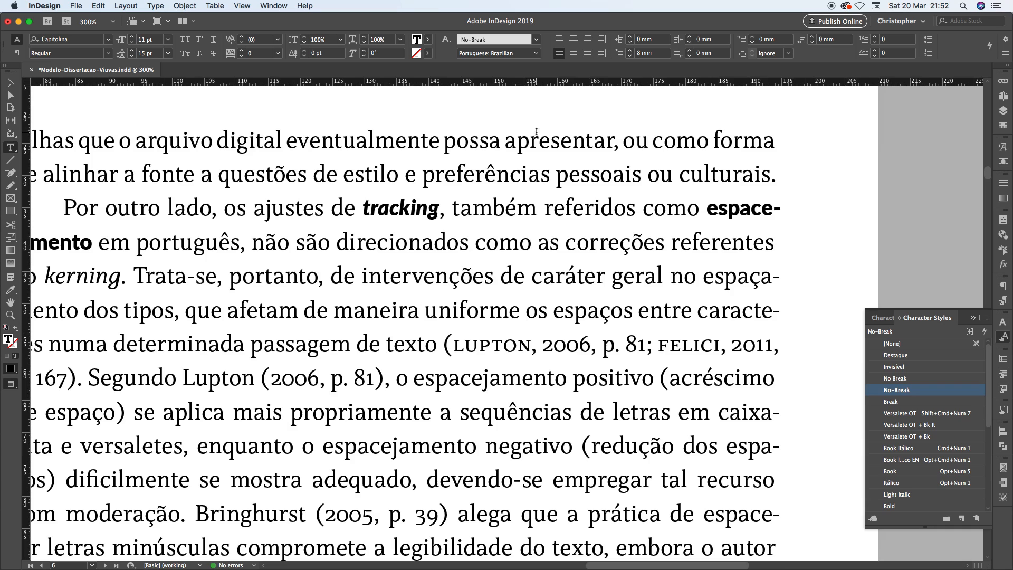
left_click_drag(374, 141, 615, 142)
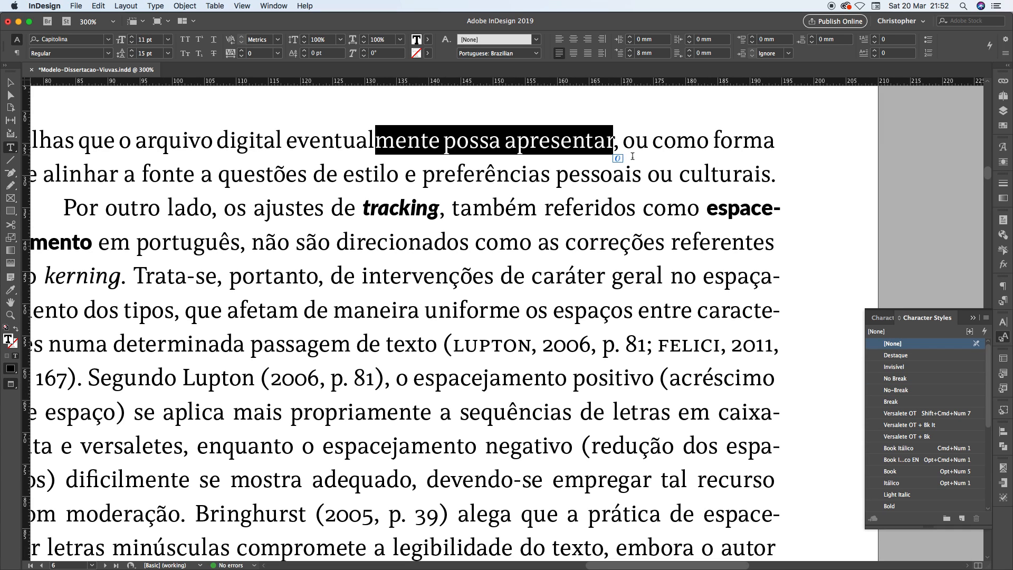
key("super+minus")
key("super+z")
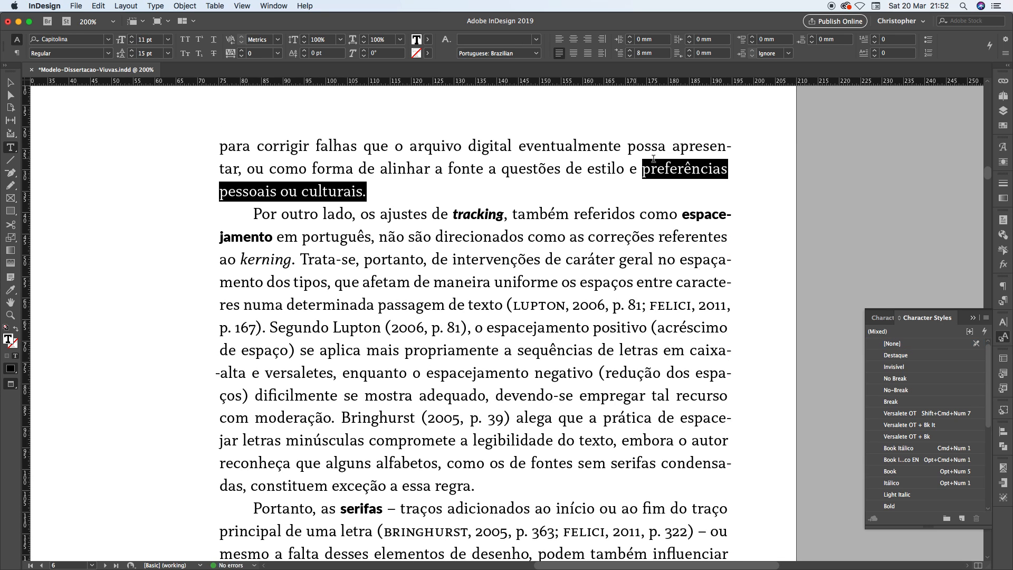
Try the No-Break style on "cias pessoais ou culturais.", starting mid-word in "preferências", and undo it
left_click(704, 170)
left_click_drag(704, 170, 366, 192)
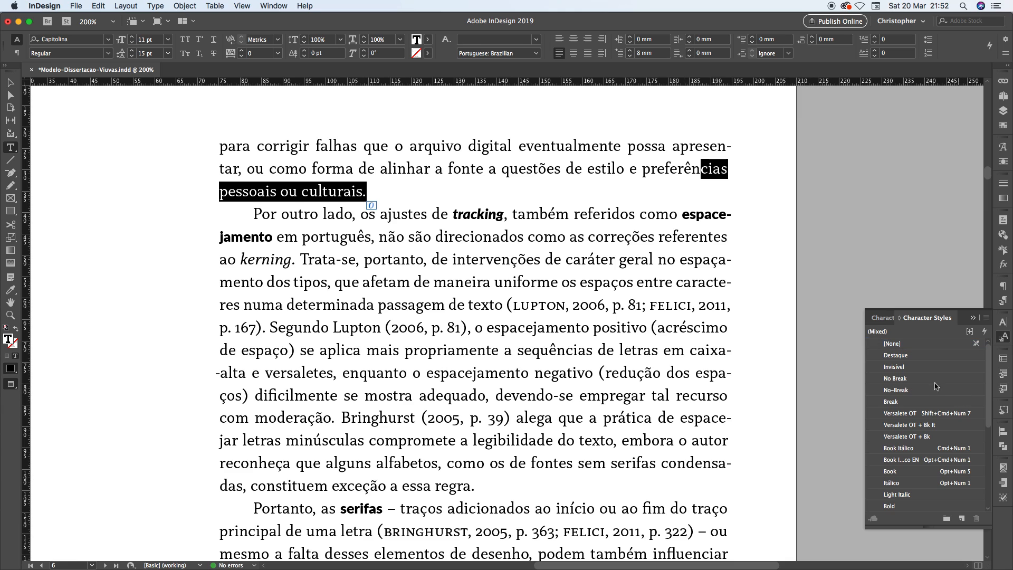
left_click(901, 391)
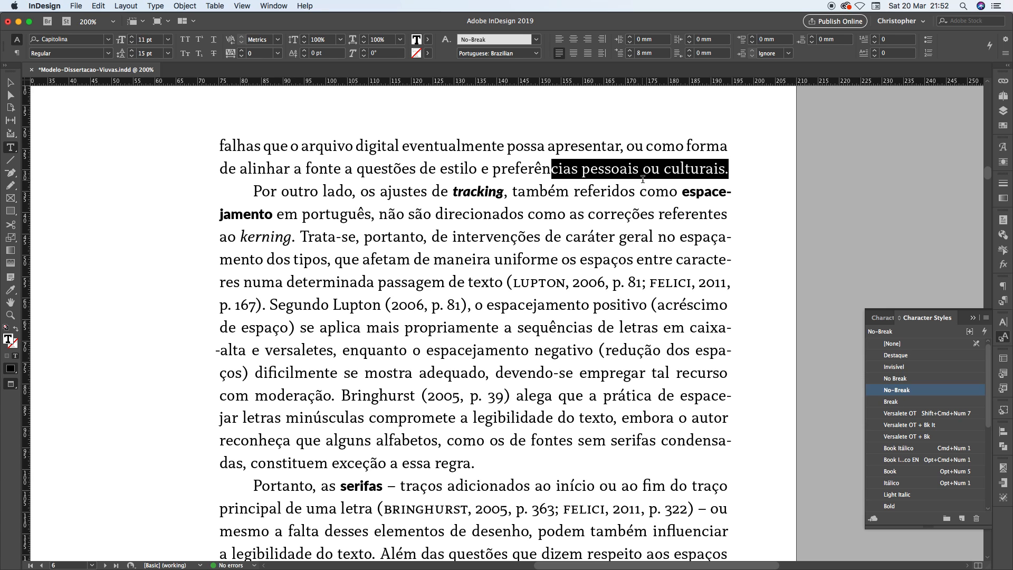
key("super+z")
left_click(594, 169)
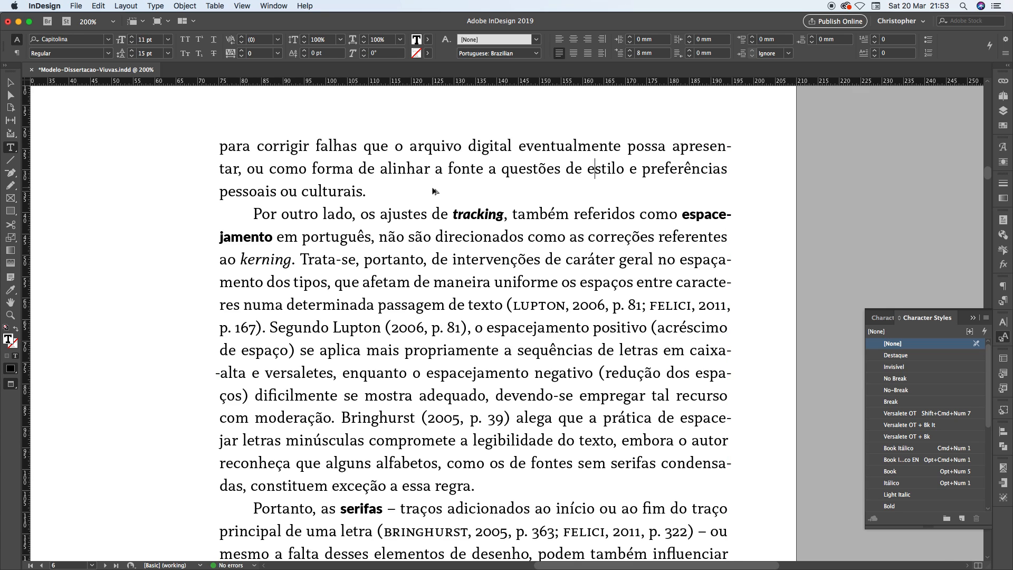
Go to page 7 and examine the short last line "não serifadas:" of the first paragraph up close
key("super+0")
key("shift+Page_Down")
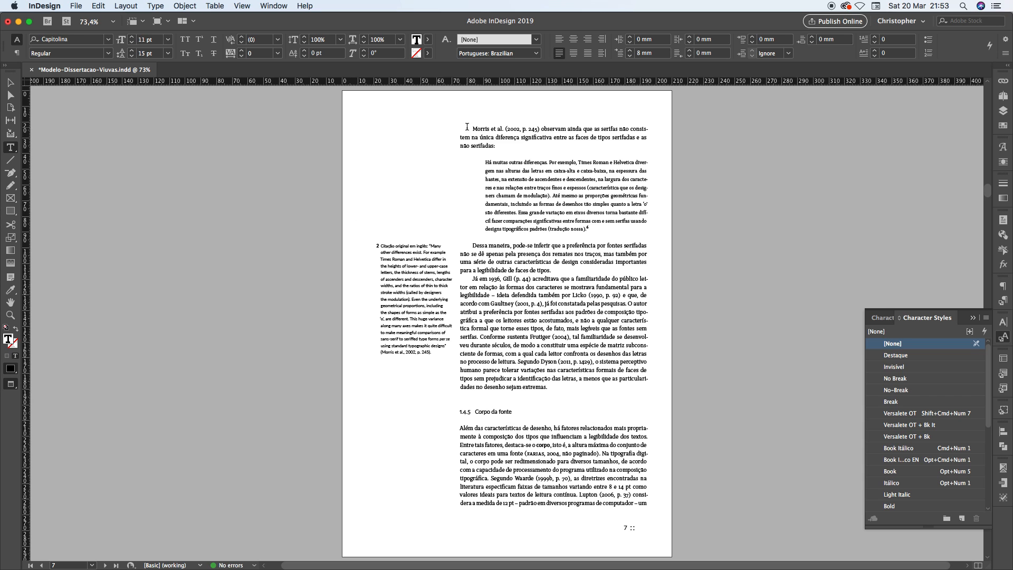
left_click(499, 134)
key("super+equal")
key("super+equal")
key("super+equal")
key("super+equal")
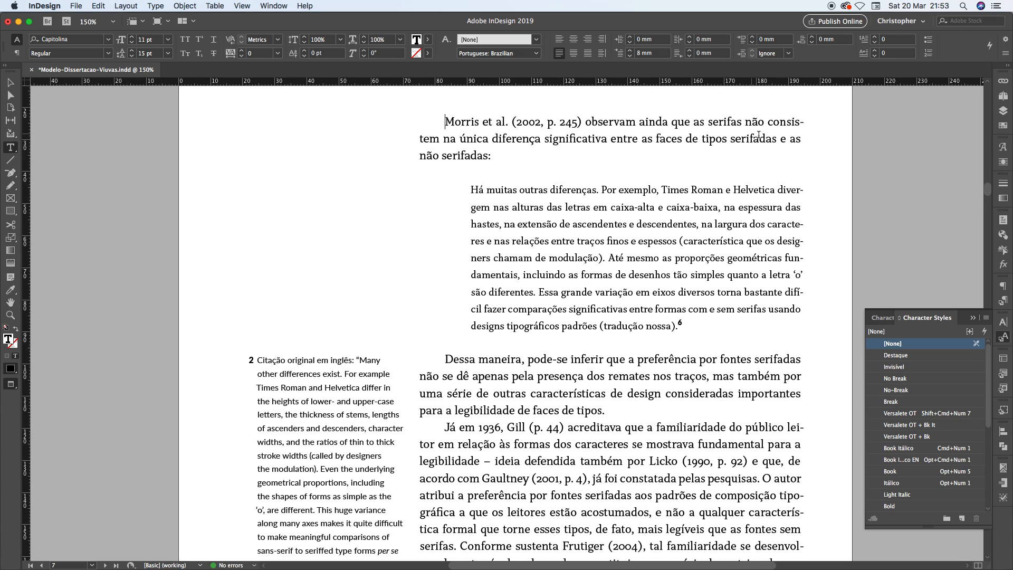
Apply the No-Break character style to "as não serifadas" at the end of page 7's first paragraph
left_click(441, 157)
left_click_drag(421, 157, 496, 157)
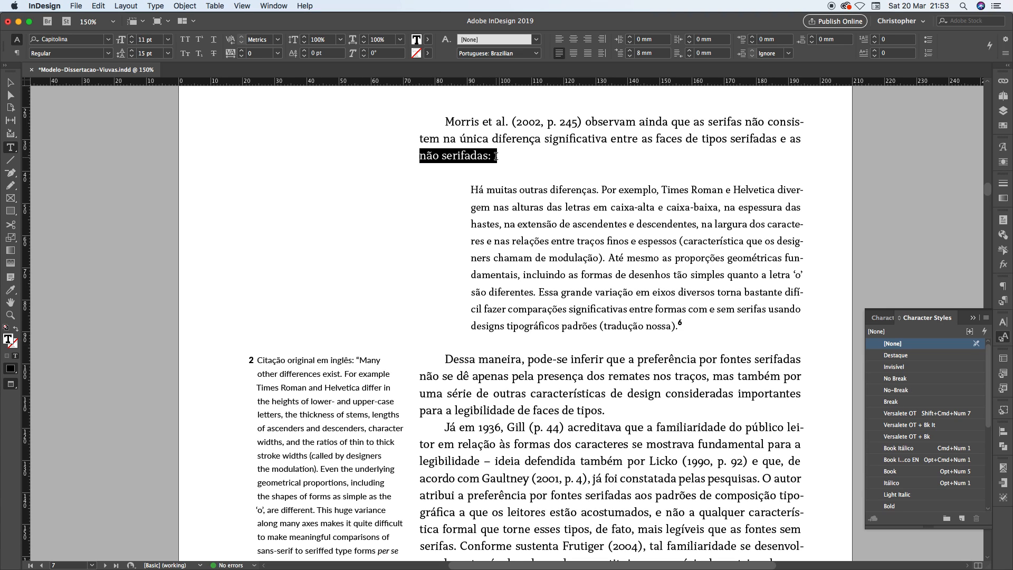
left_click(481, 156)
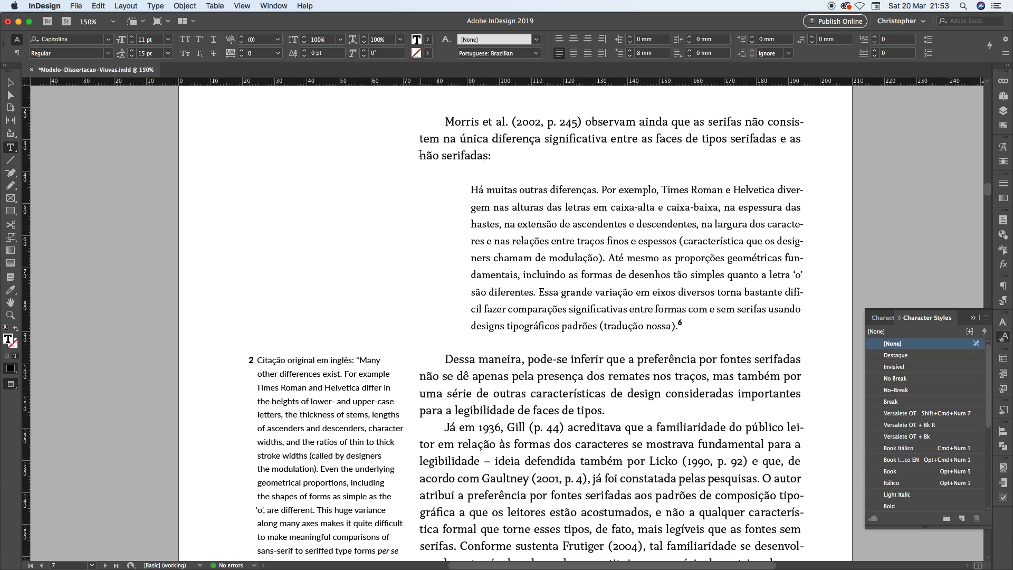
left_click_drag(489, 156, 790, 135)
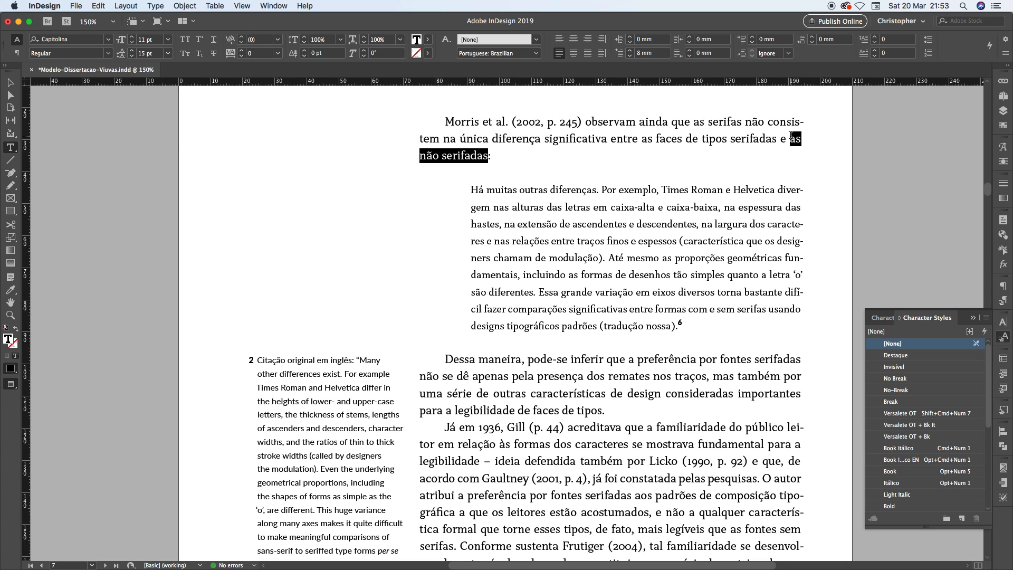
left_click(904, 391)
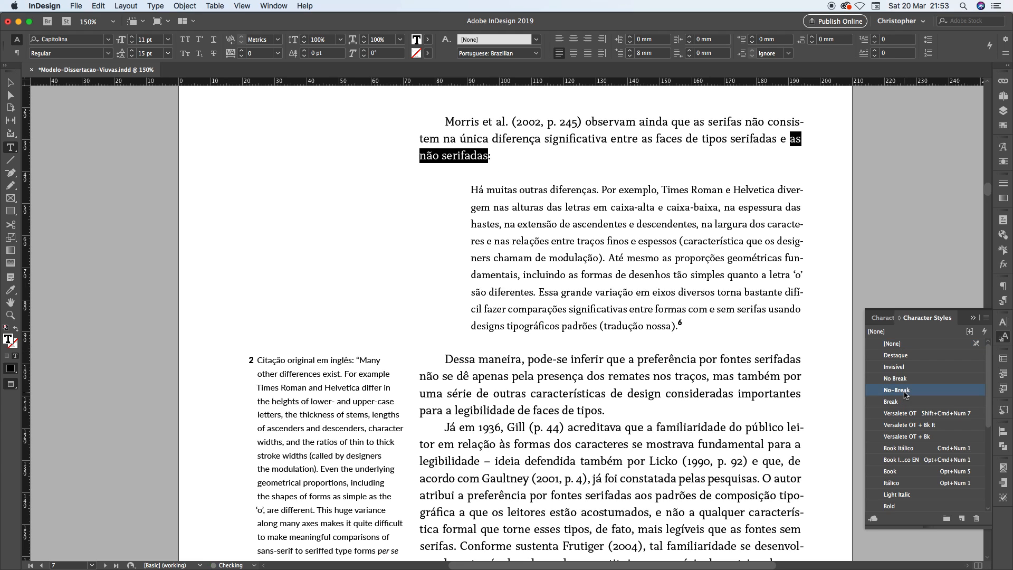
left_click(513, 150)
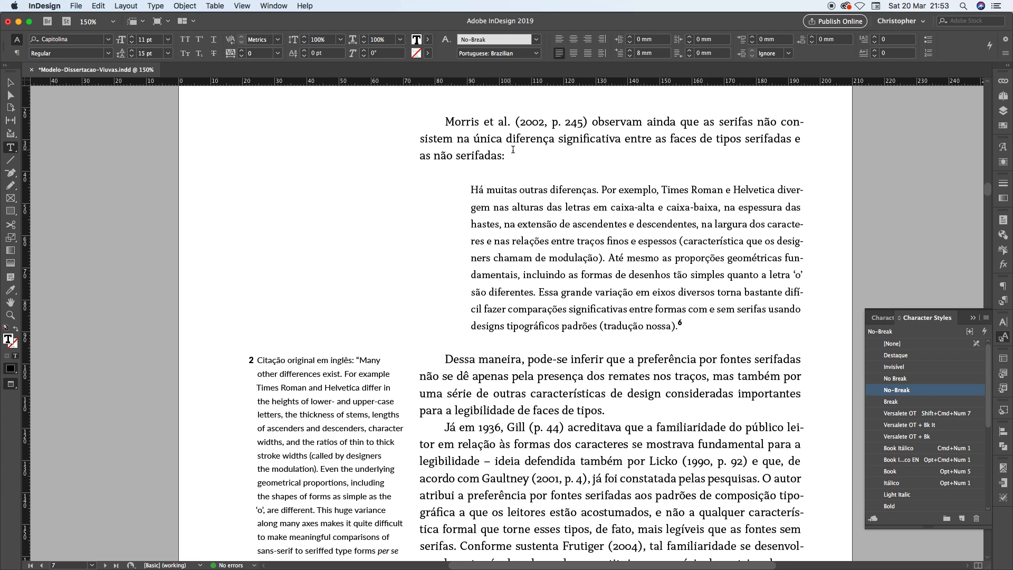
Undo and redo the No-Break style on "as não serifadas" to compare the line breaks, ending with the style removed
key("super+1")
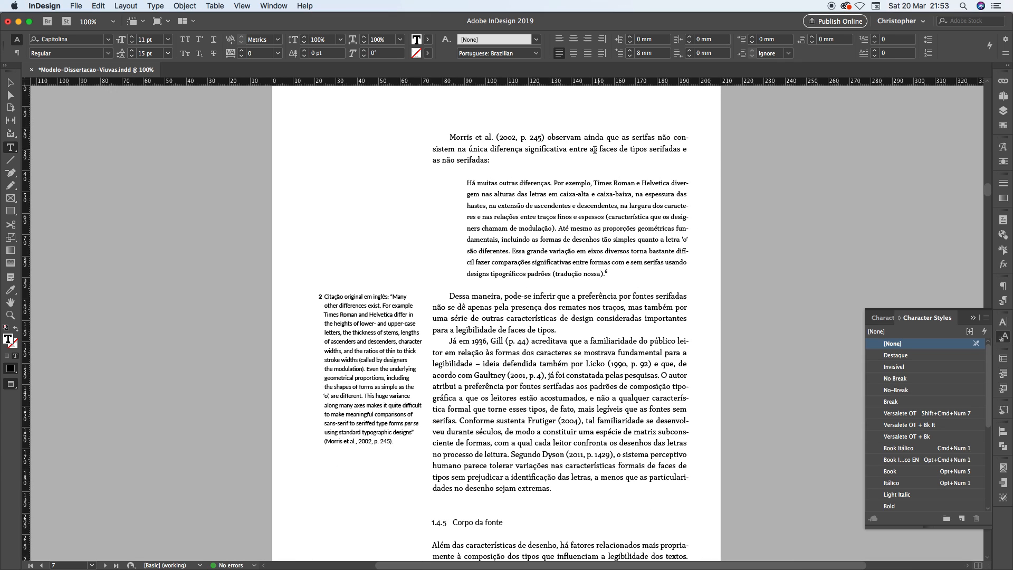
key("super+z")
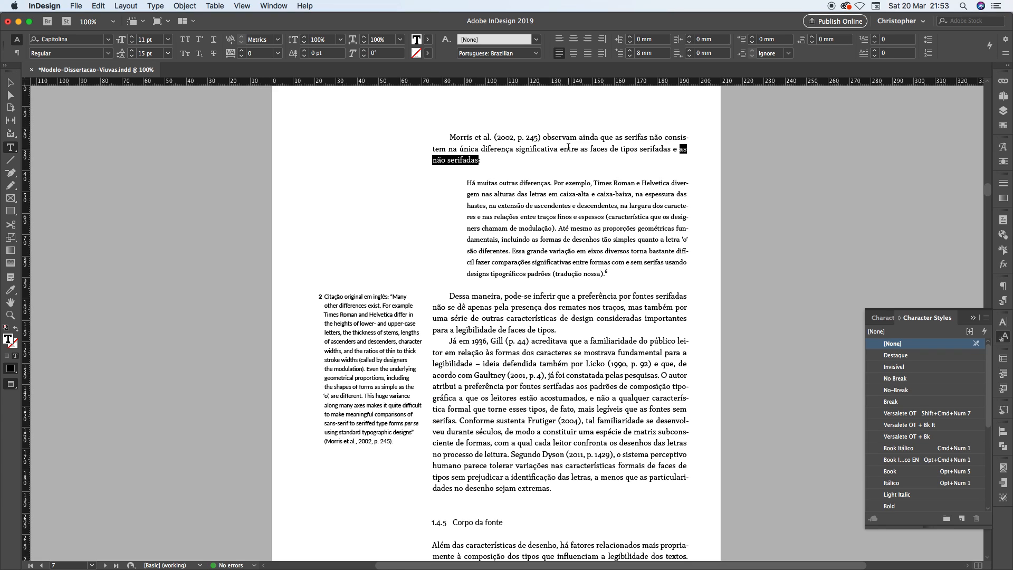
key("super+shift+z")
left_click(562, 206)
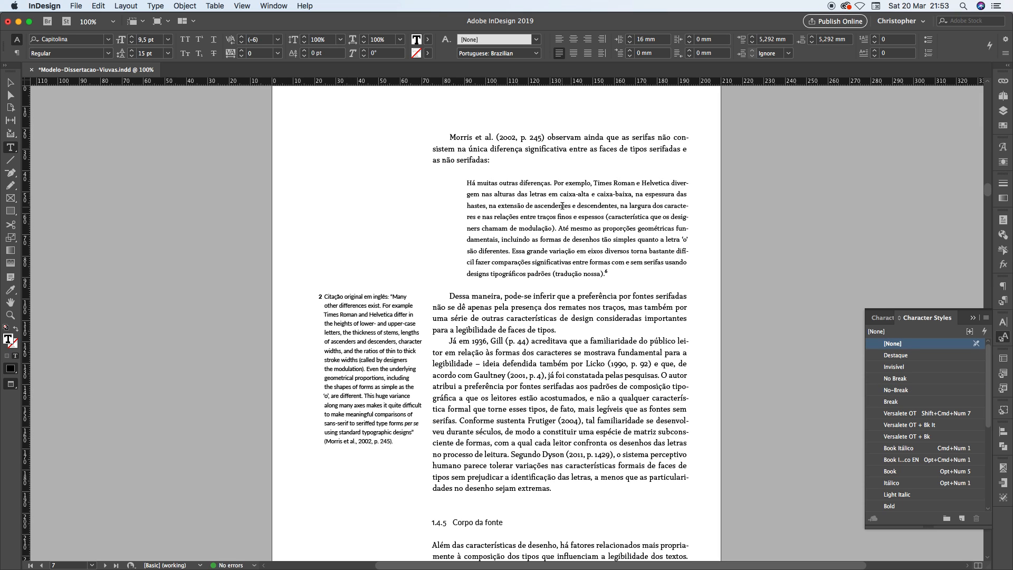
key("super+z")
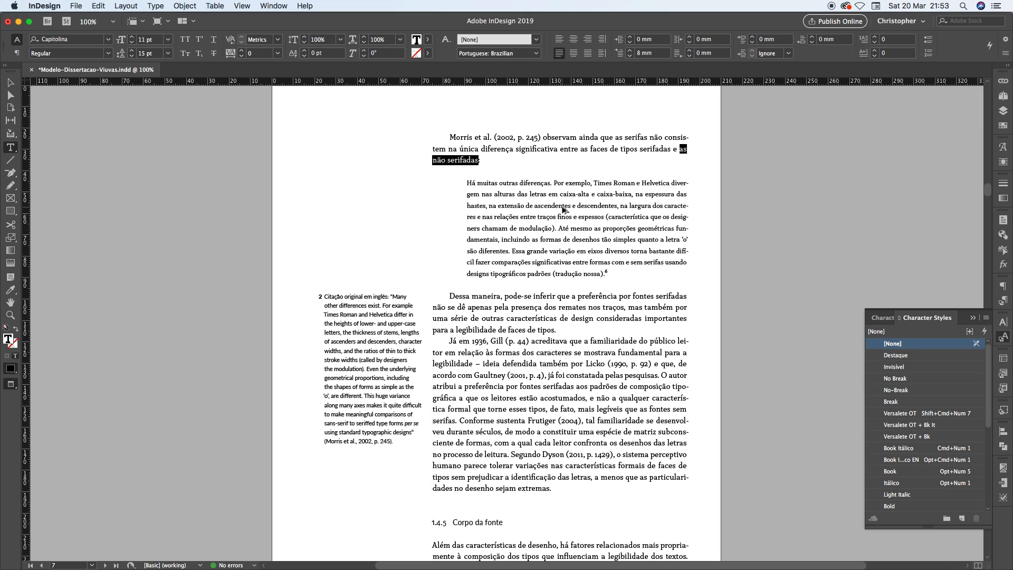
key("super+0")
left_click(549, 132)
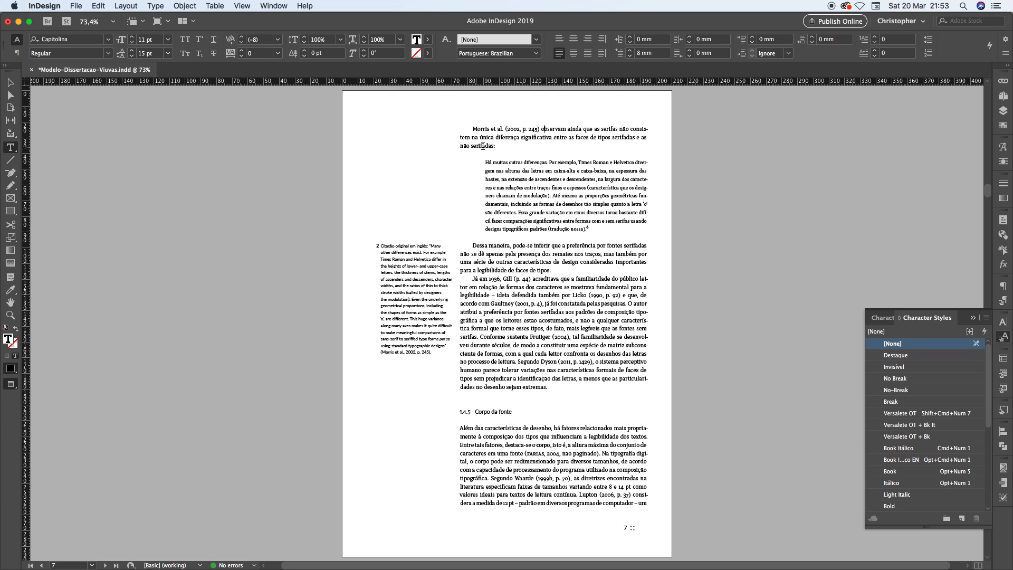
left_click_drag(497, 146, 460, 142)
left_click(504, 143)
key("BackSpace")
double_click(485, 146)
left_click_drag(460, 145, 465, 145)
left_click(488, 145)
On page 12, apply the No-Break character style to "de texto." at the end of the second paragraph
key("alt+Page_Down")
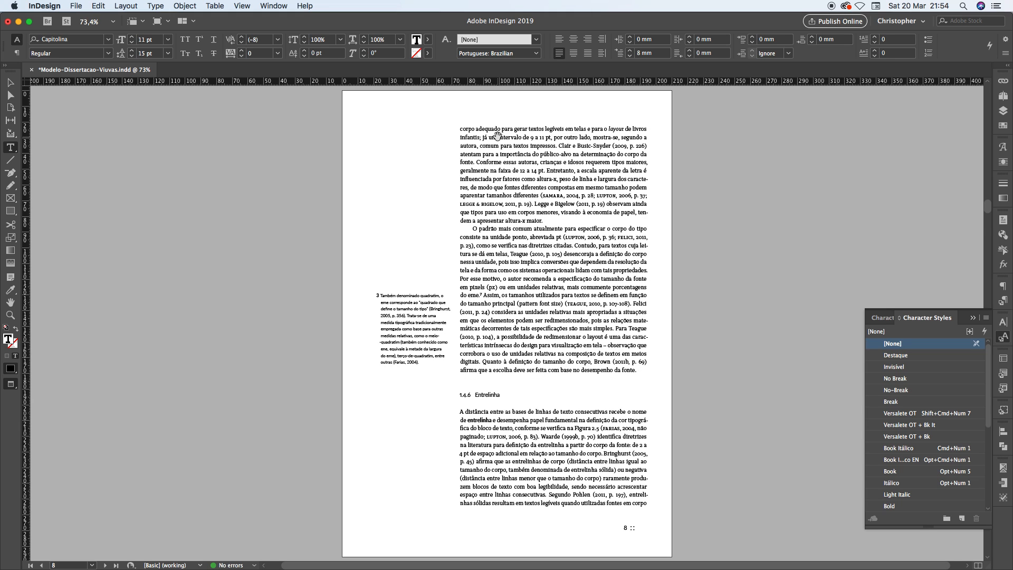
key("alt+Page_Down")
key("alt+Page_Down")
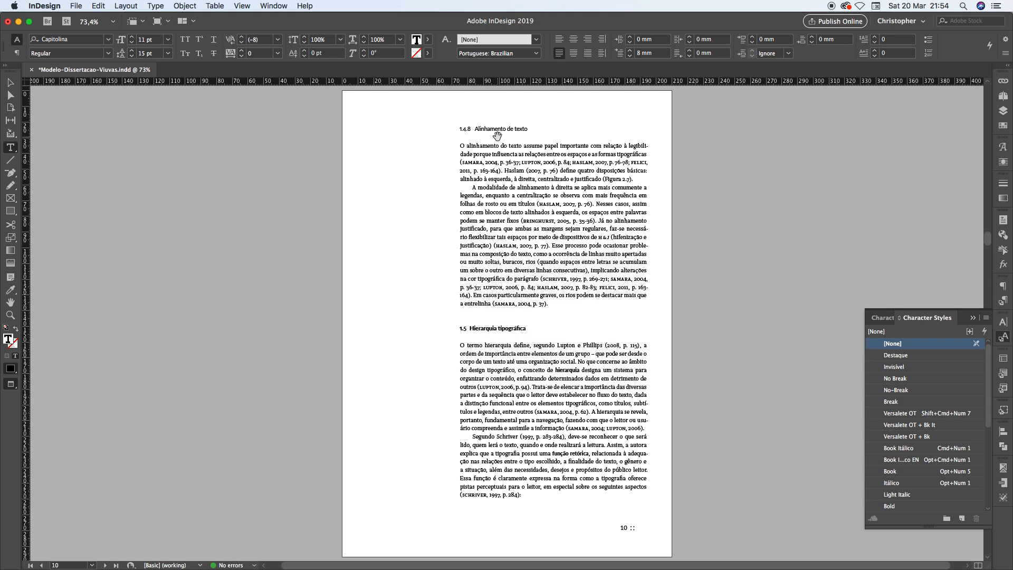
key("alt+Page_Down")
key("alt+Page_Down")
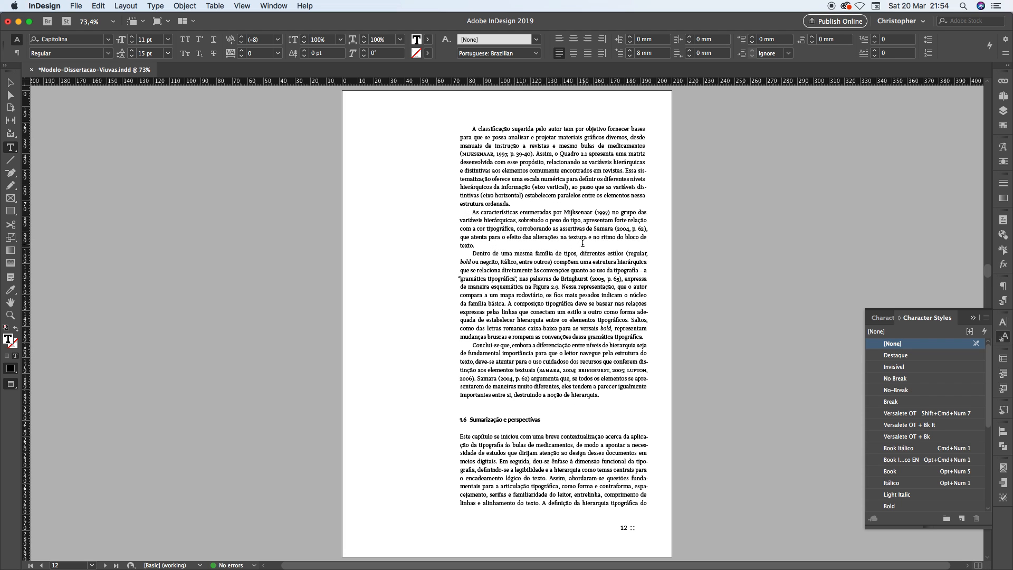
scroll(493, 246, "up", 4)
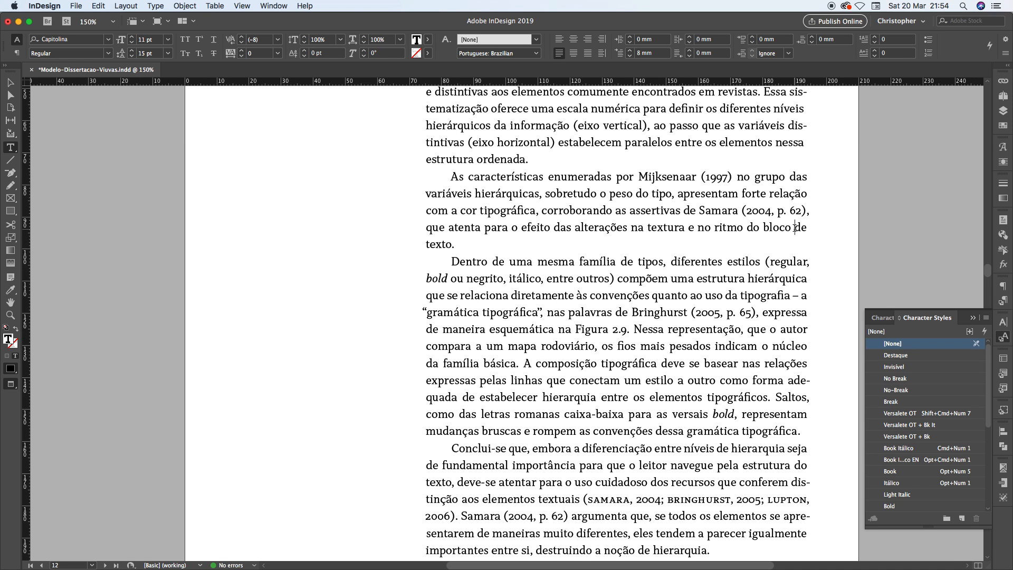
left_click_drag(795, 228, 455, 245)
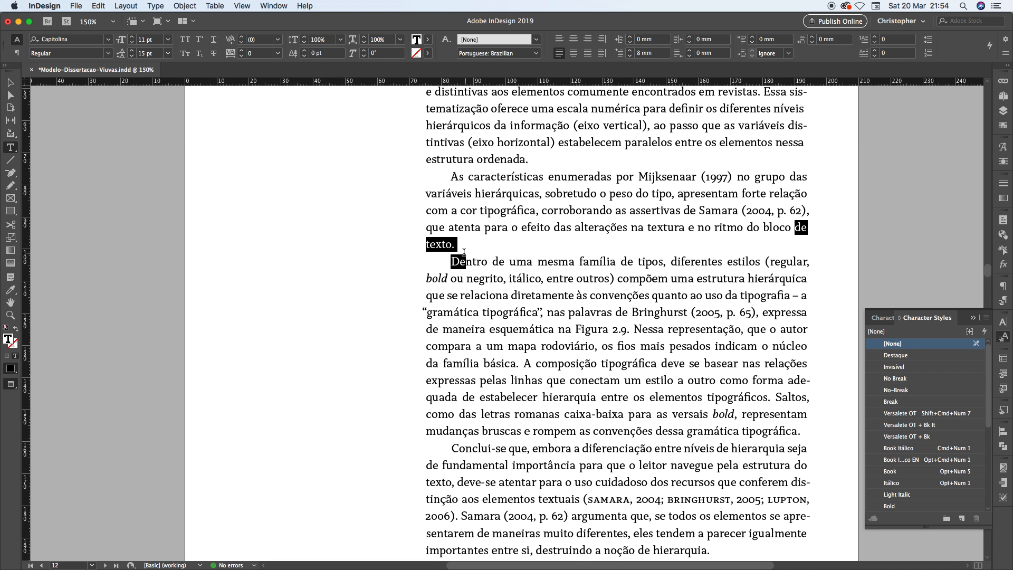
left_click(896, 391)
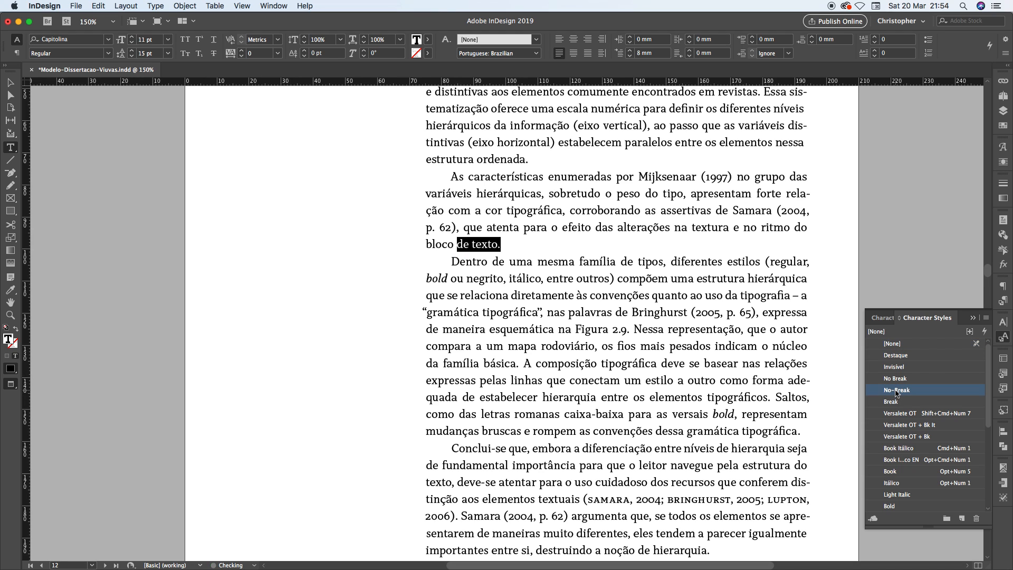
left_click(666, 212)
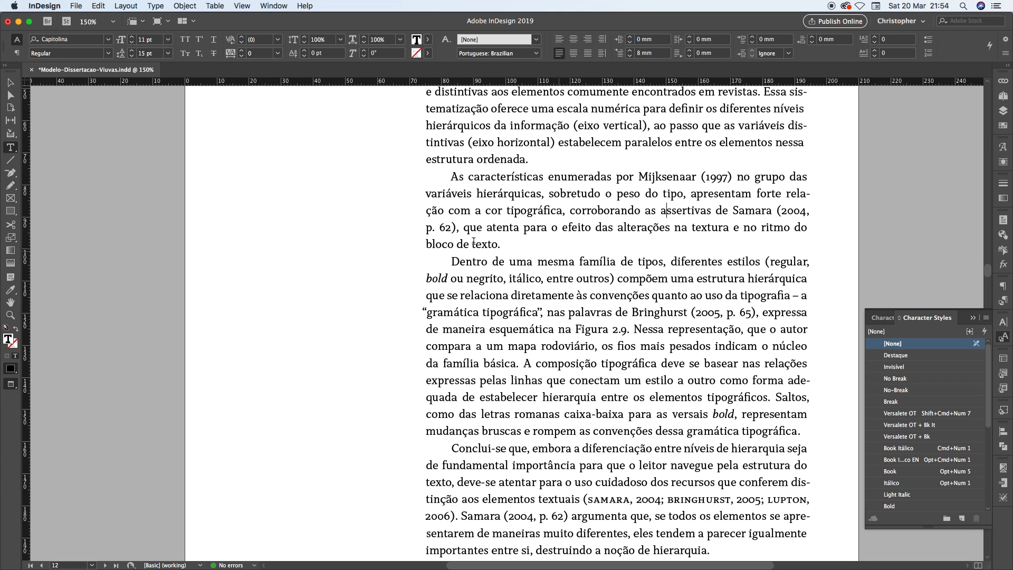
Extend the No-Break style to "do bloco de texto." and check the word spacing in the line above it
scroll(535, 211, "down", 1)
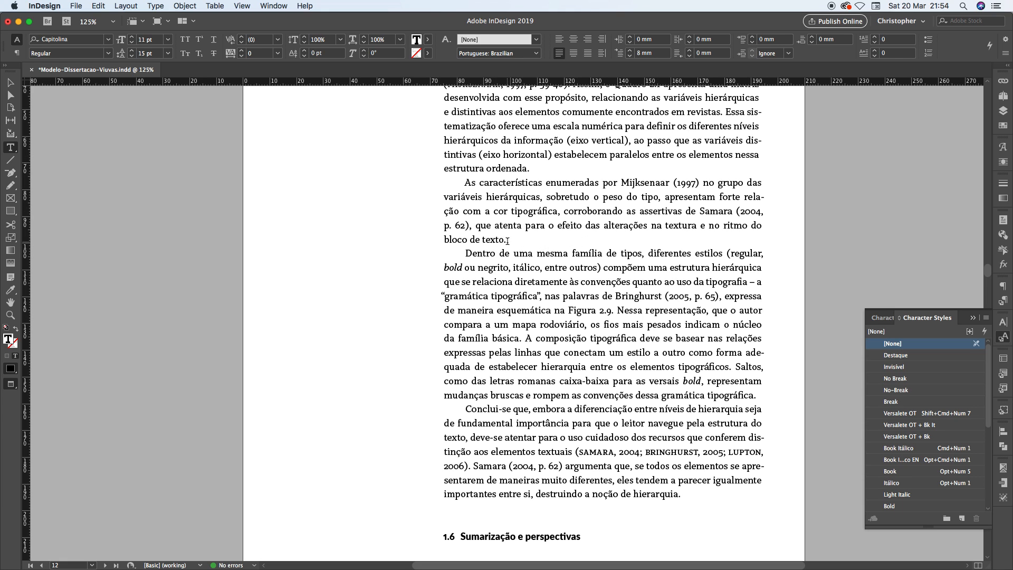
left_click_drag(505, 240, 750, 224)
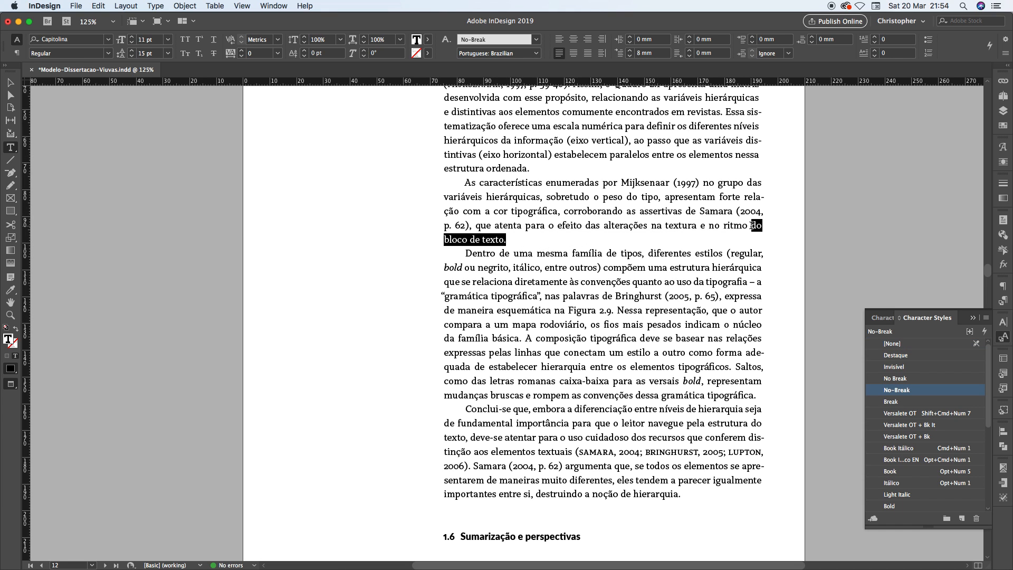
left_click(899, 390)
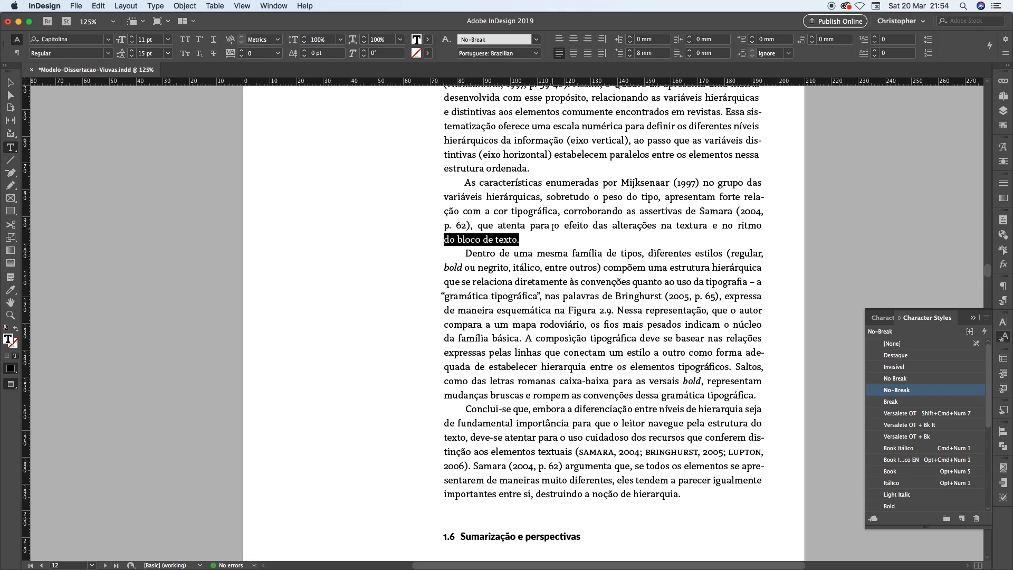
left_click_drag(457, 226, 525, 226)
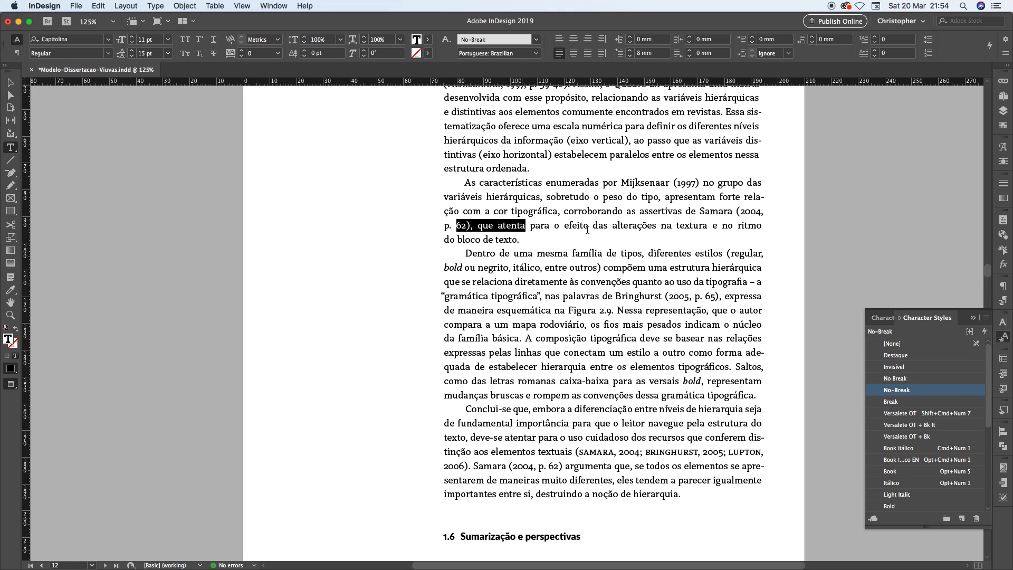
left_click_drag(587, 230, 740, 228)
left_click(455, 236)
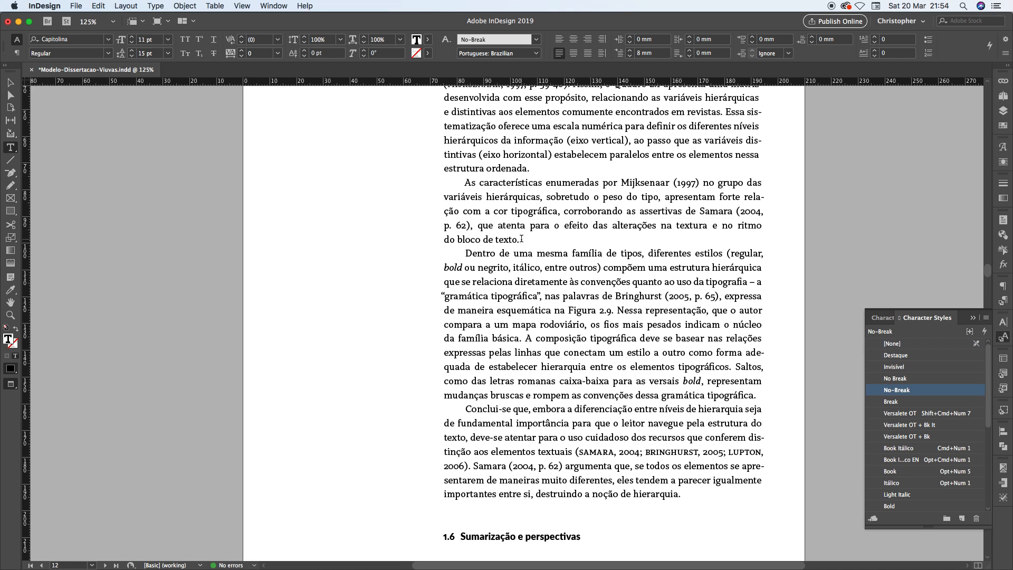
Extend the No-Break style to "ritmo do bloco de texto." at the end of the same paragraph
left_click_drag(521, 239, 739, 225)
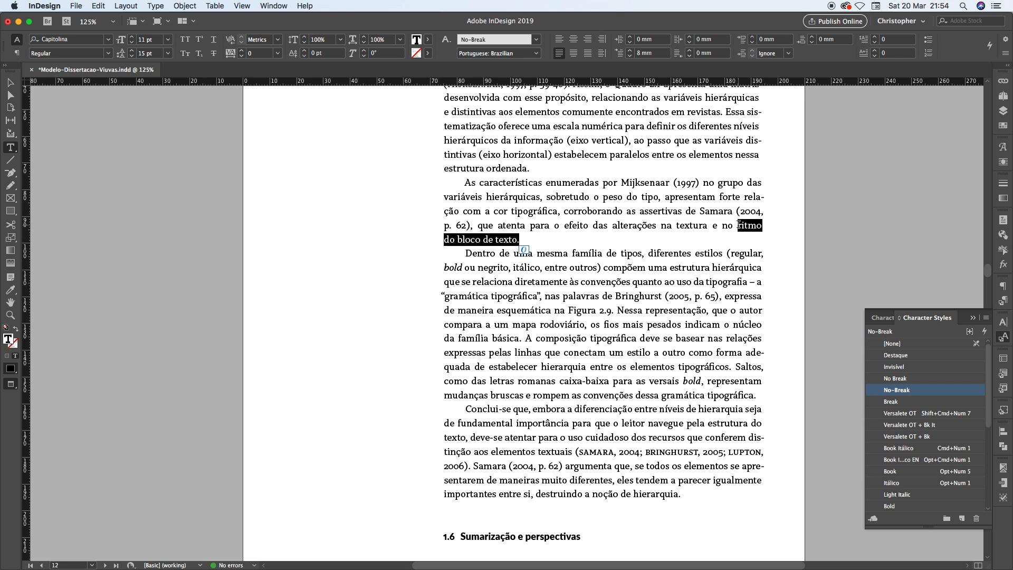
left_click(899, 391)
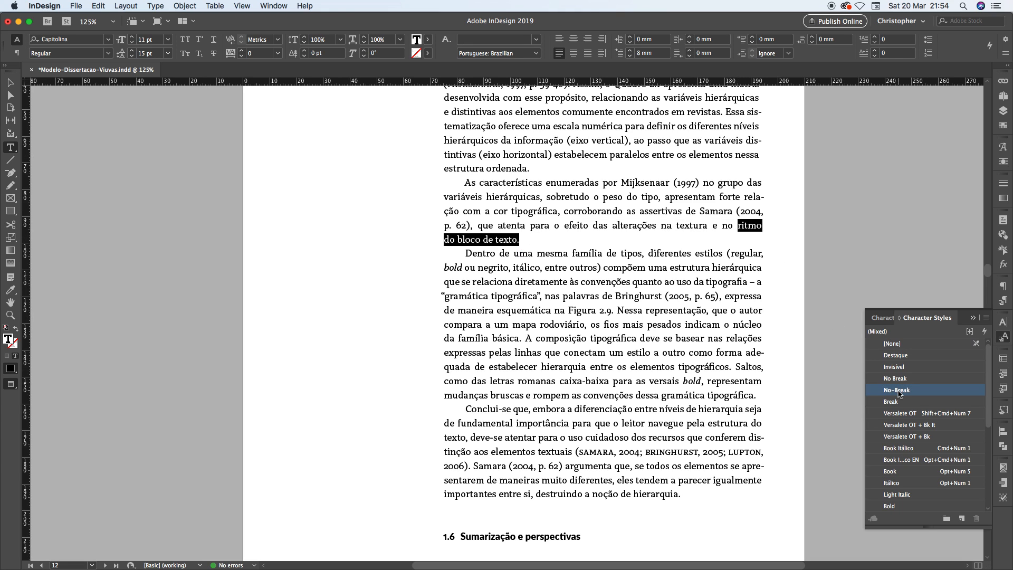
left_click(620, 198)
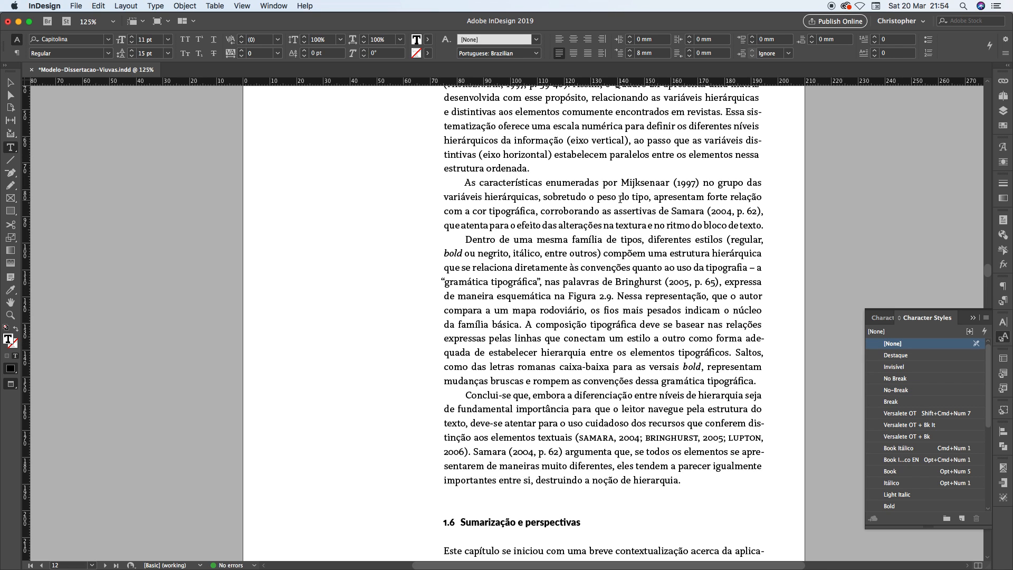
Inspect the word spacing of the paragraph's last line up close and undo the last two No-Break extensions
scroll(734, 226, "up", 3, "alt")
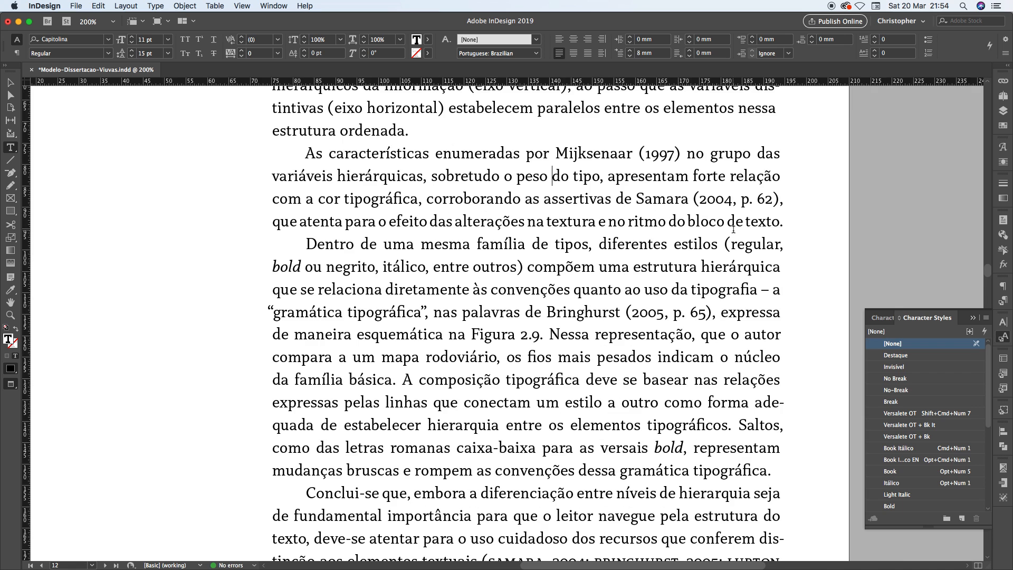
scroll(734, 227, "up", 1, "alt")
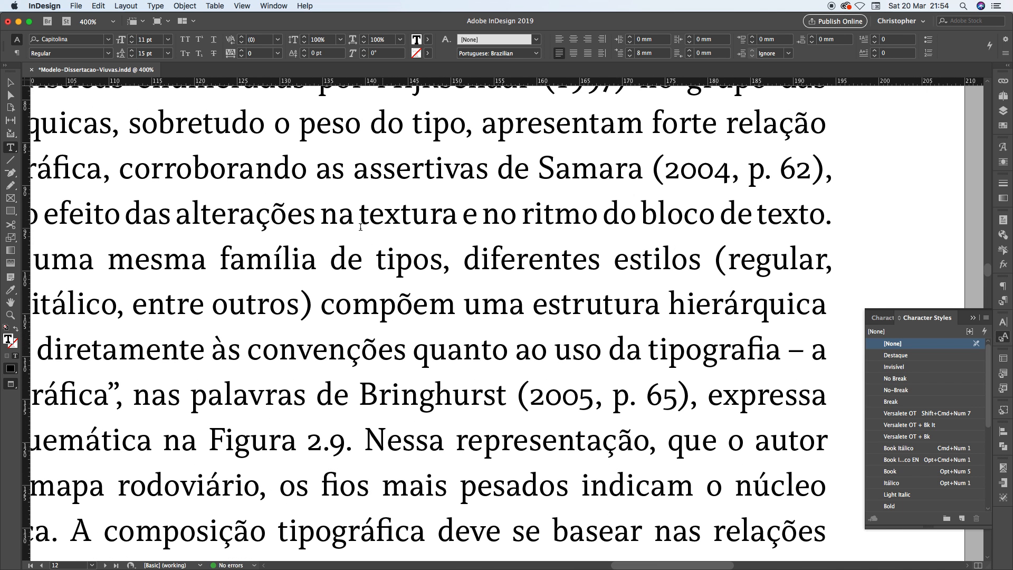
left_click_drag(333, 219, 746, 215)
scroll(681, 215, "down", 3, "alt")
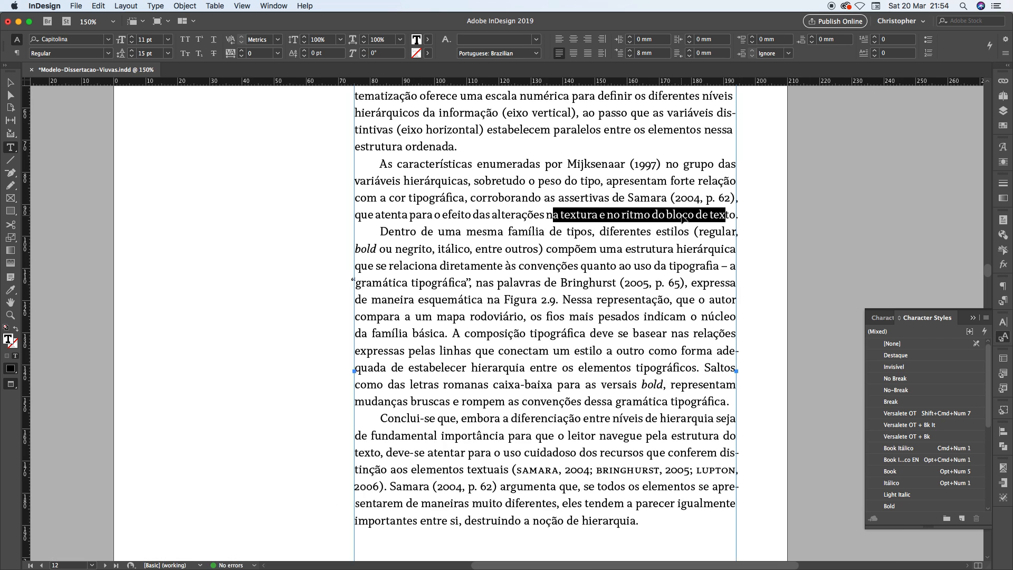
key("super+z")
key("super+z")
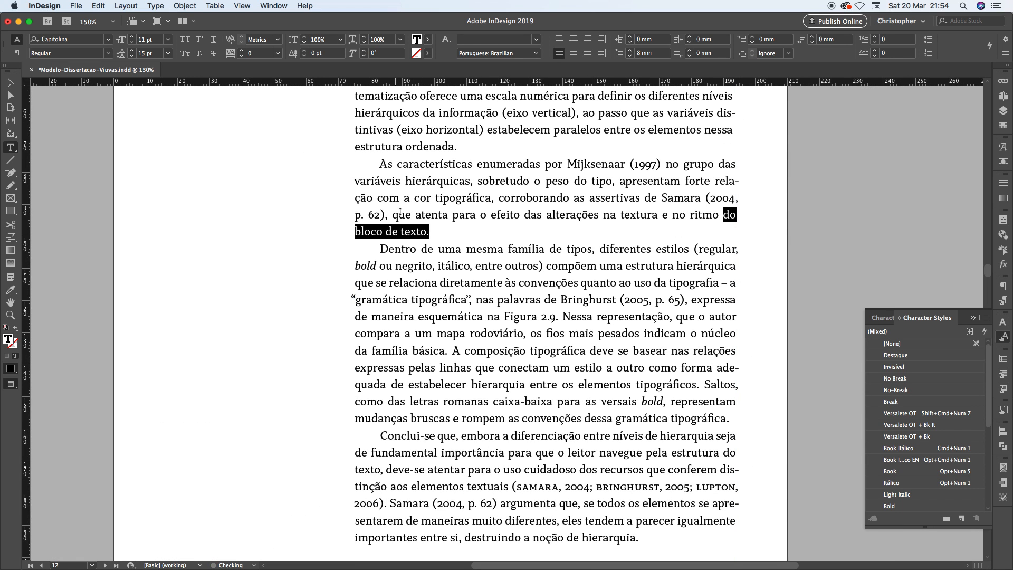
left_click(425, 214)
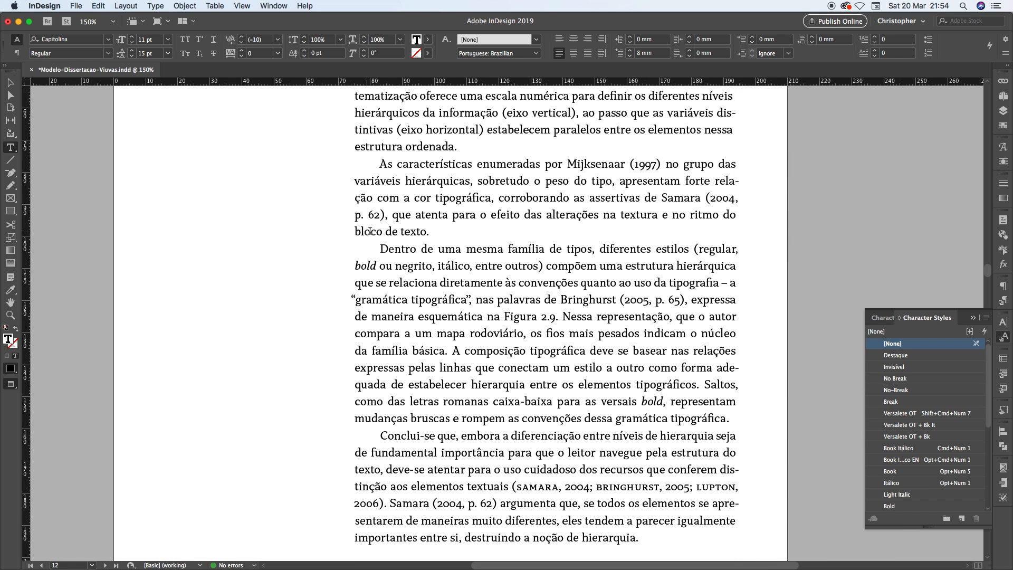
Undo the No-Break style on "de texto." and select the short last line "texto." for comparison
left_click_drag(355, 232, 438, 232)
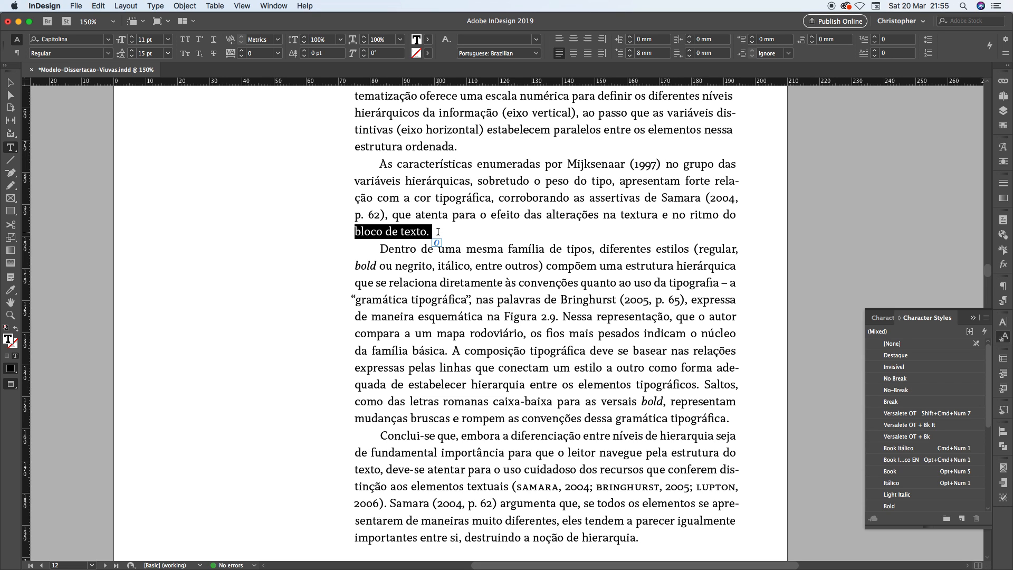
key("super+z")
left_click(393, 211)
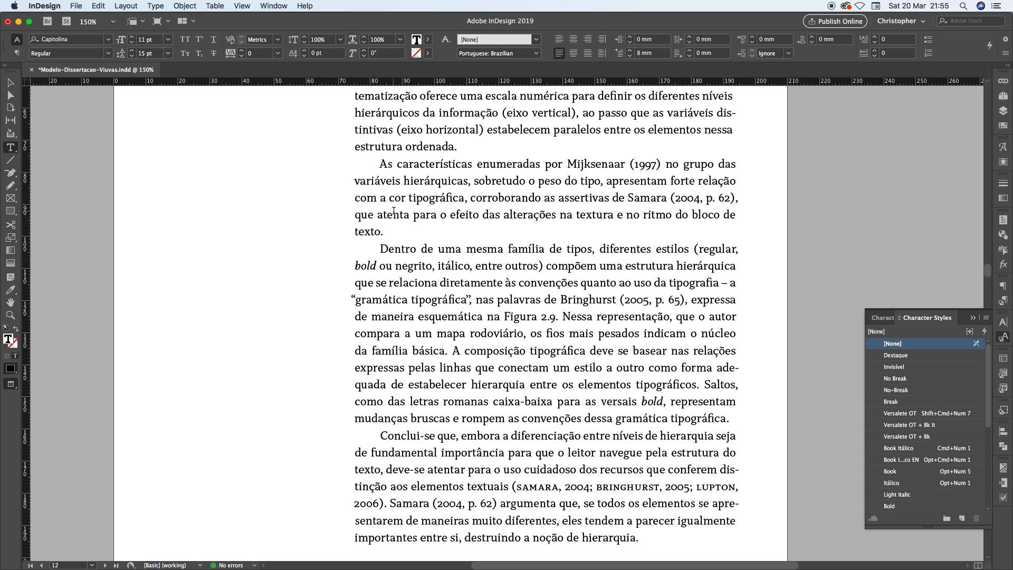
left_click_drag(355, 232, 384, 233)
left_click(384, 232)
left_click_drag(383, 232, 354, 229)
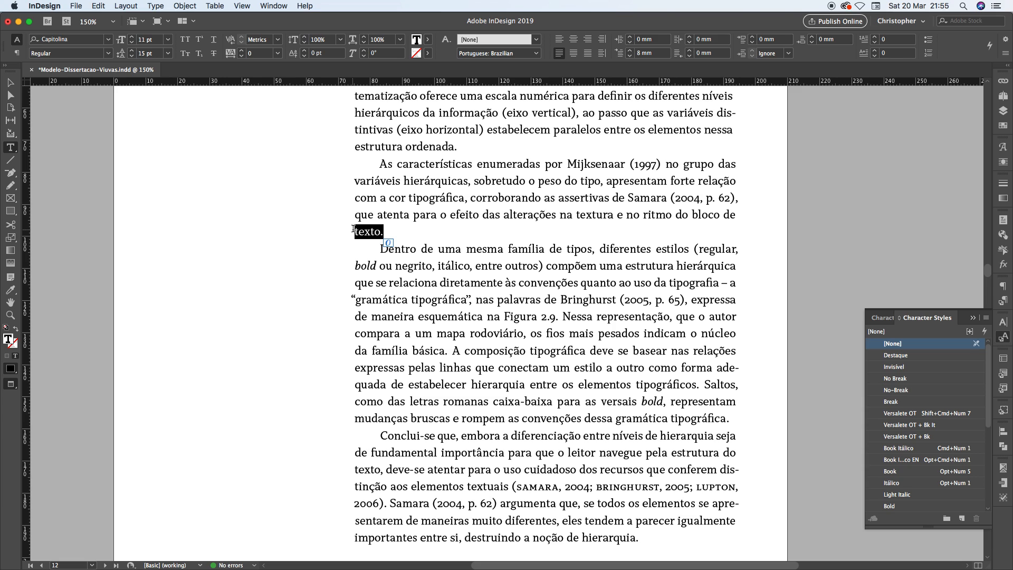
Compare the short last line "texto." up close with the first-line indent of the paragraph below it
left_click(384, 233)
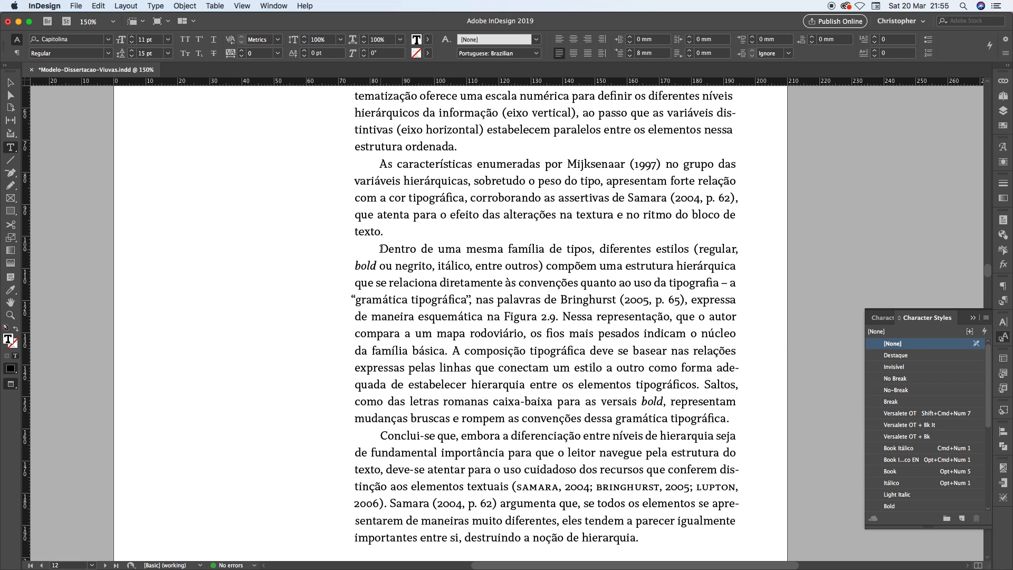
left_click(381, 249)
key("super+equal")
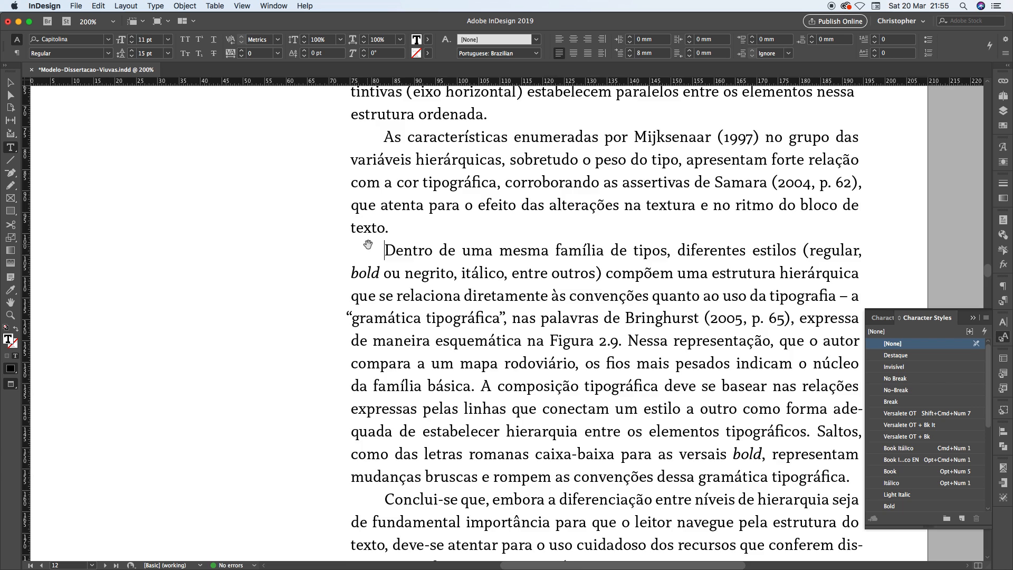
key("super+equal")
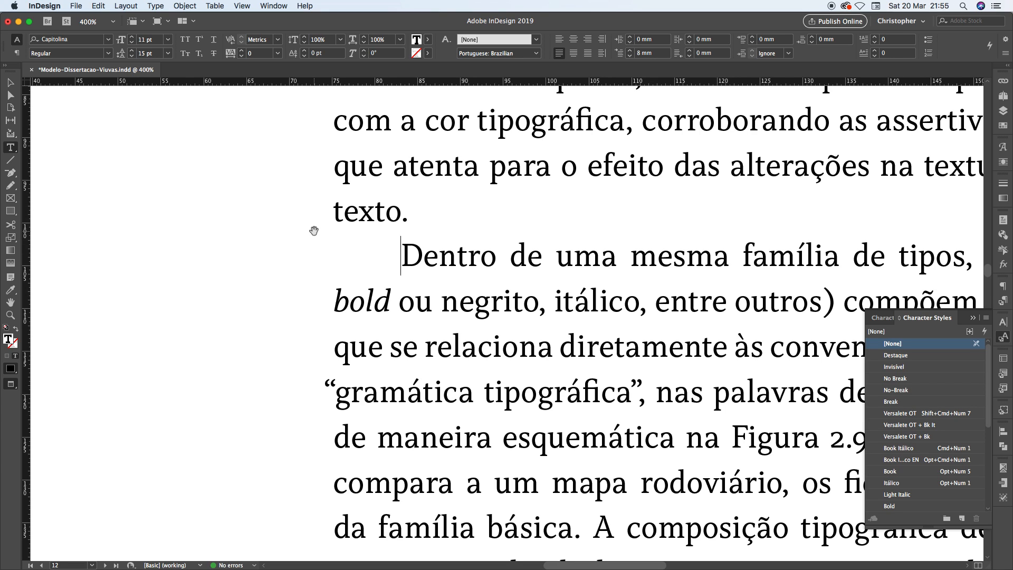
scroll(314, 231, "down", 3)
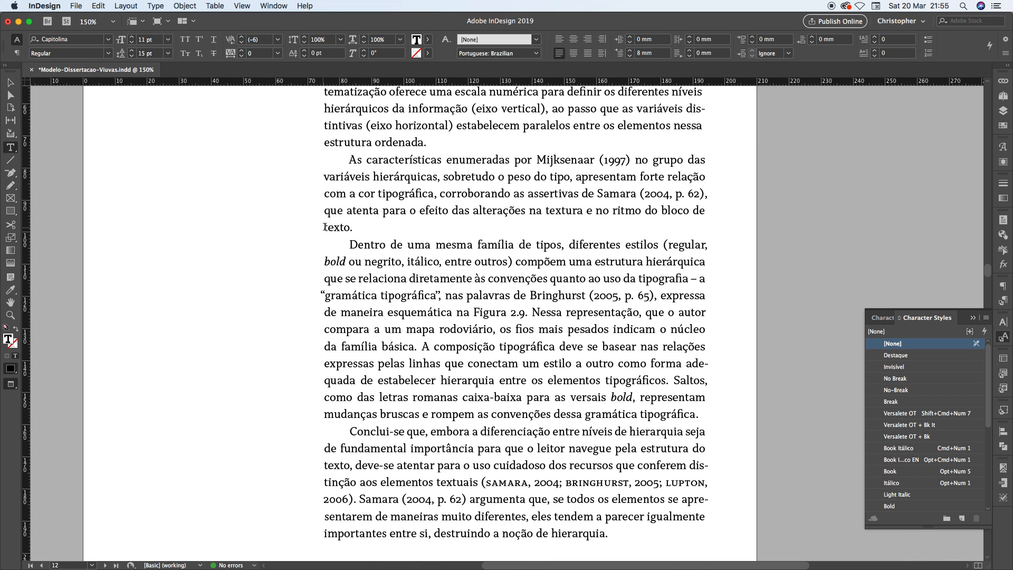
Apply the No-Break character style to "bloco de texto." at the end of the paragraph beginning "As características enumeradas"
left_click(347, 225)
key("Left")
left_click(896, 393)
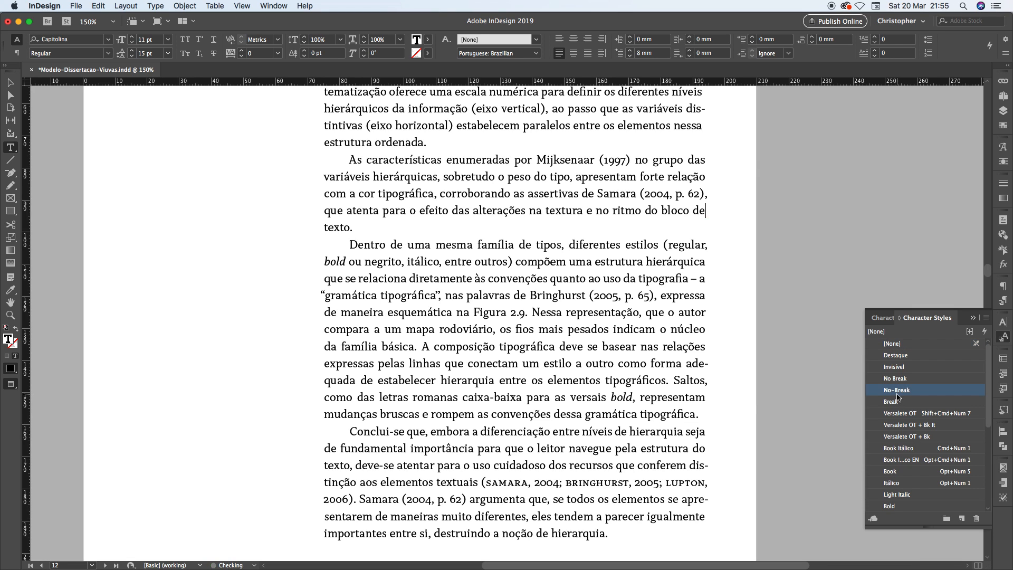
left_click(422, 363)
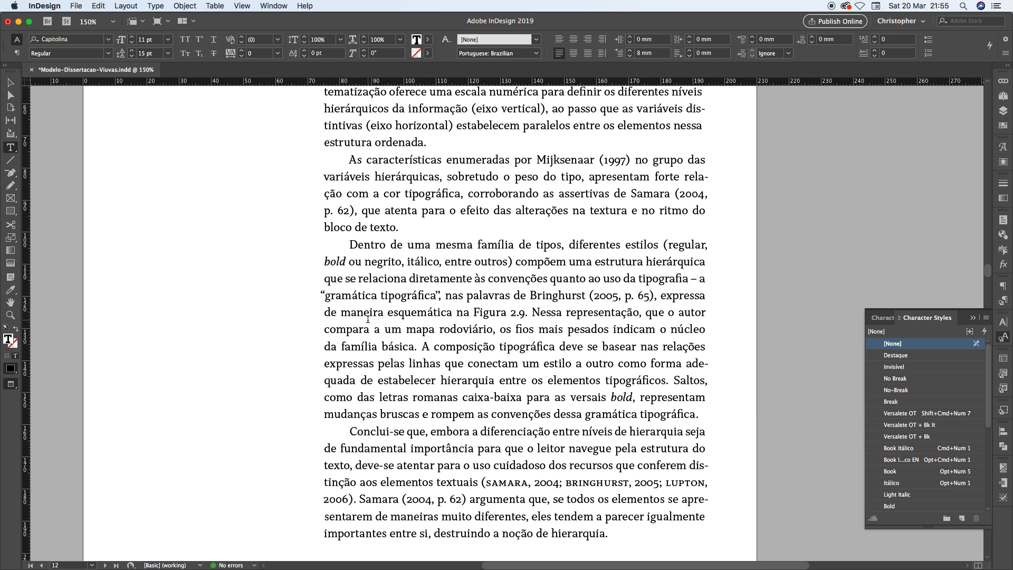
Apply the No-Break character style to "presente capítulo." at the end of the first paragraph on page 13
key("super+minus")
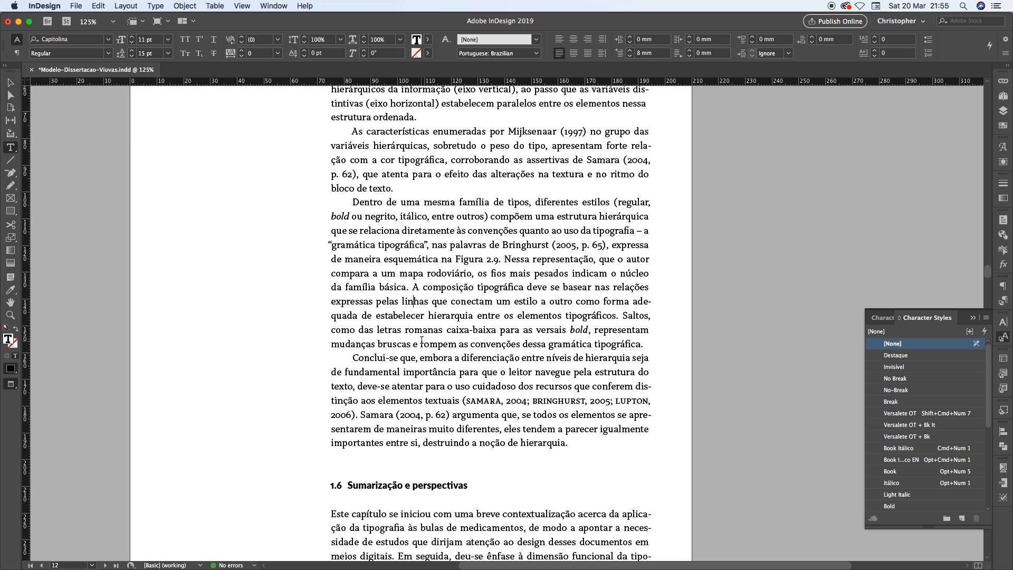
scroll(422, 339, "down", 5)
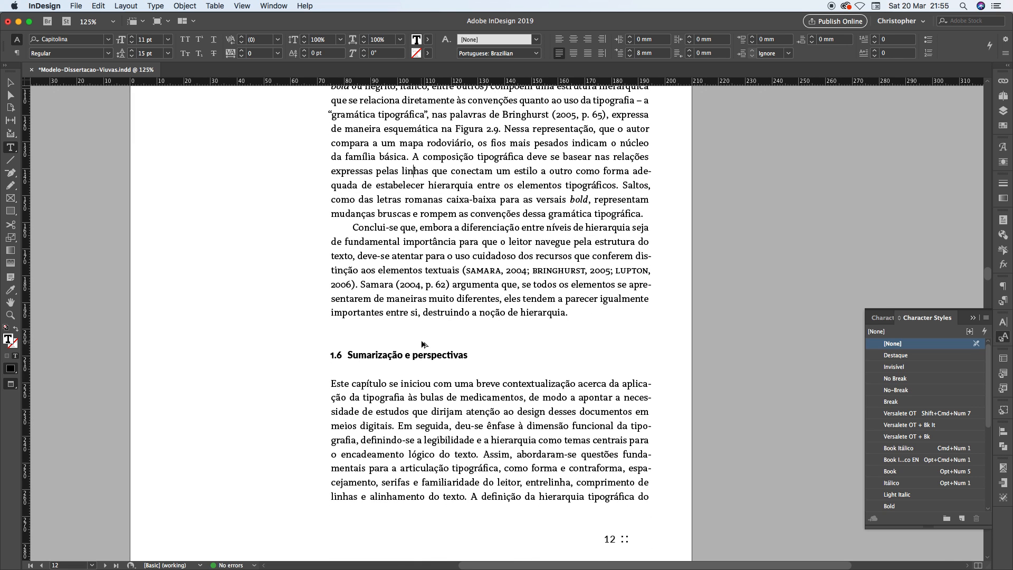
key("super+0")
key("shift+Page_Down")
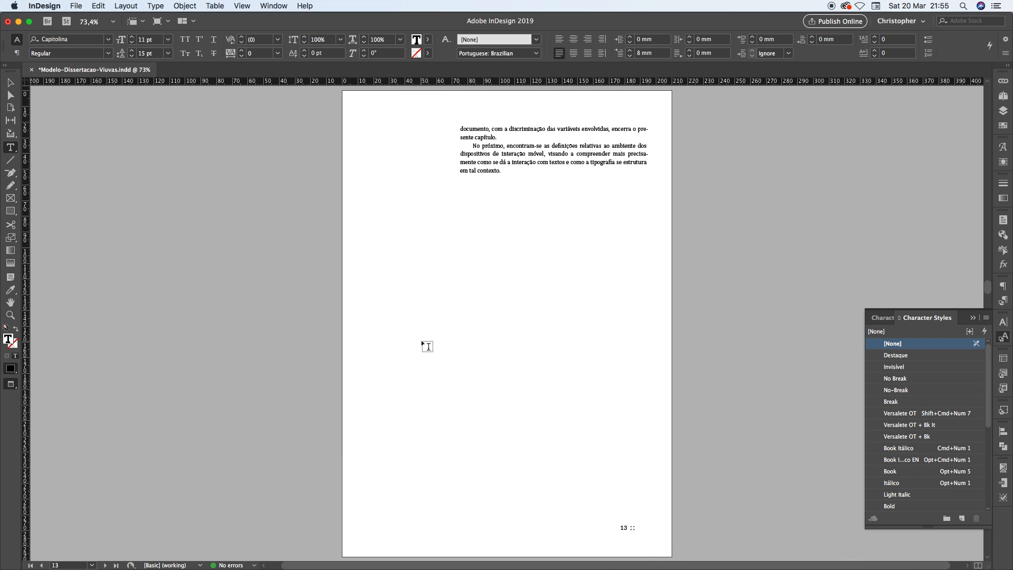
scroll(572, 130, "up", 2)
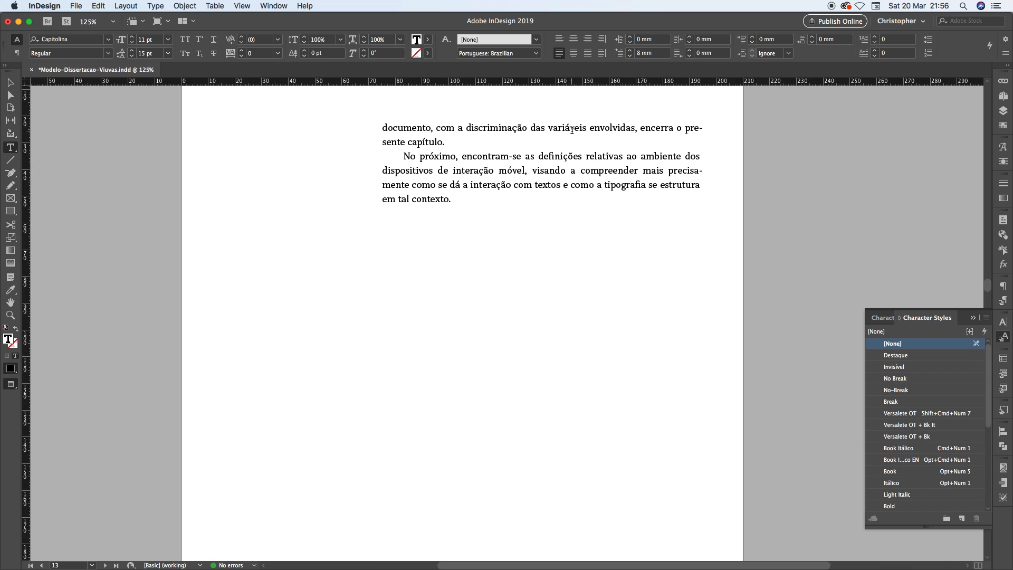
scroll(570, 128, "up", 1)
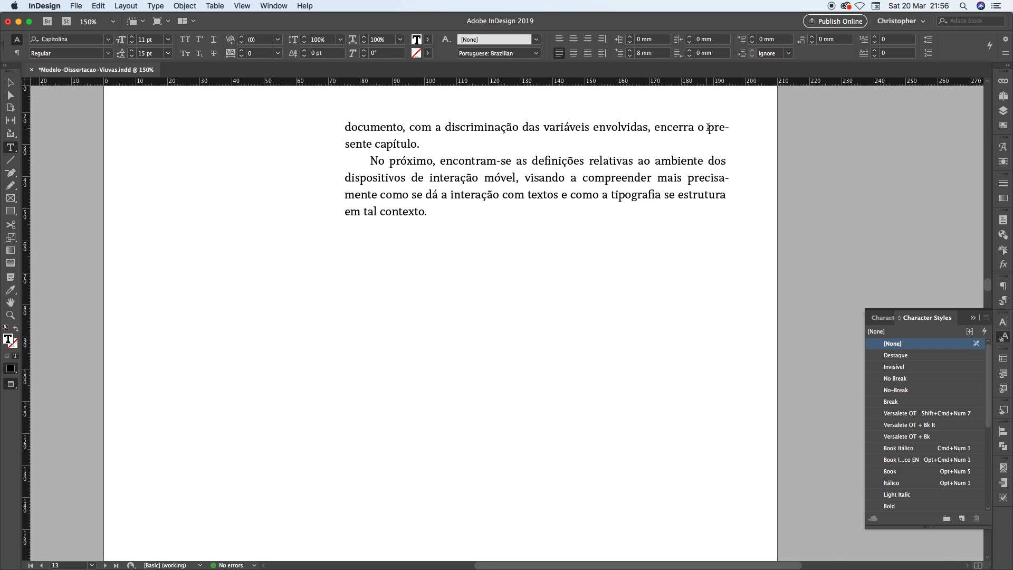
left_click_drag(708, 128, 427, 150)
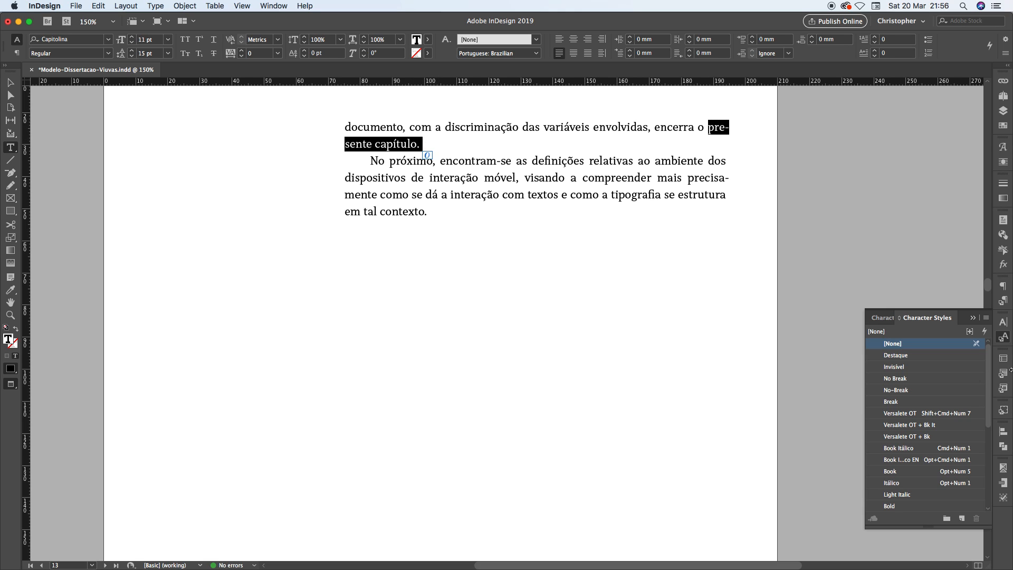
left_click(896, 390)
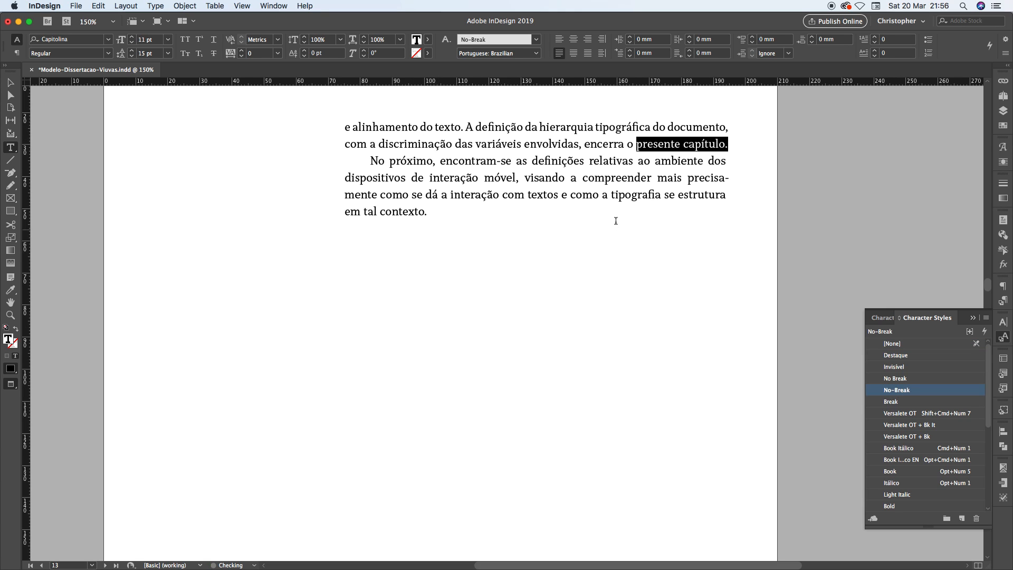
left_click(618, 195)
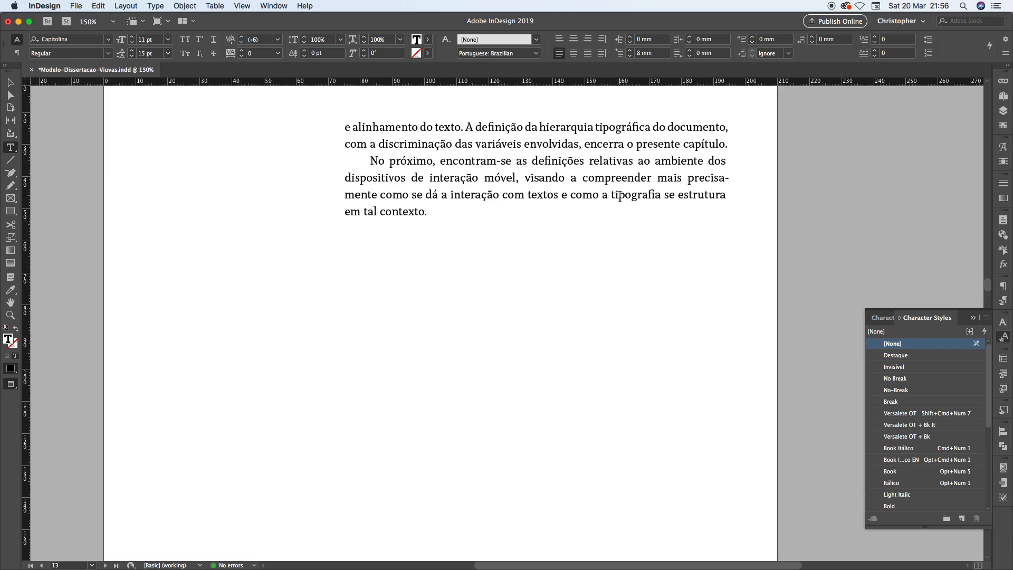
Review the chapter's full-page layout from page 13 back to page 1, examining page endings, headings and last lines
key("super+0")
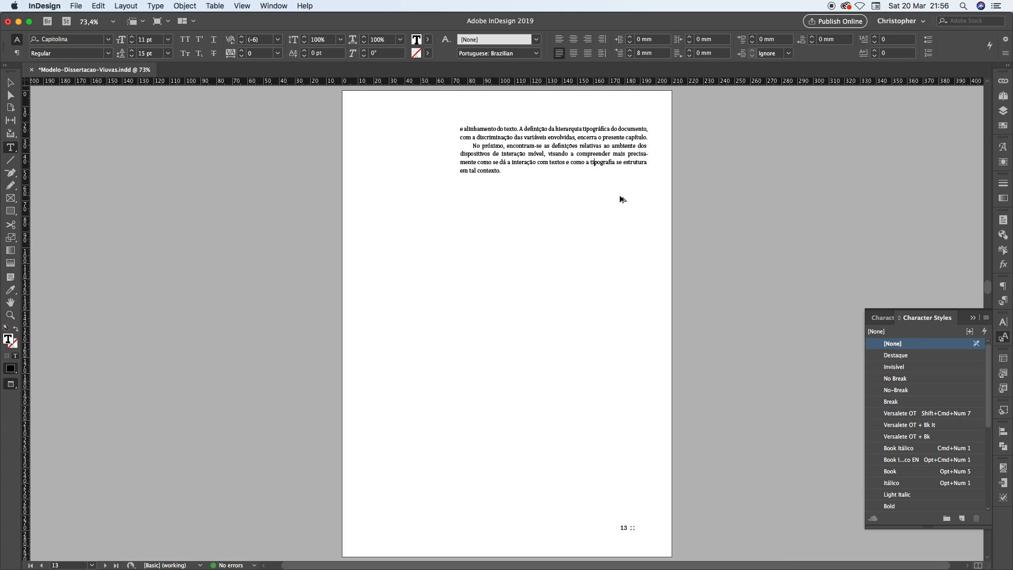
key("alt+Page_Up")
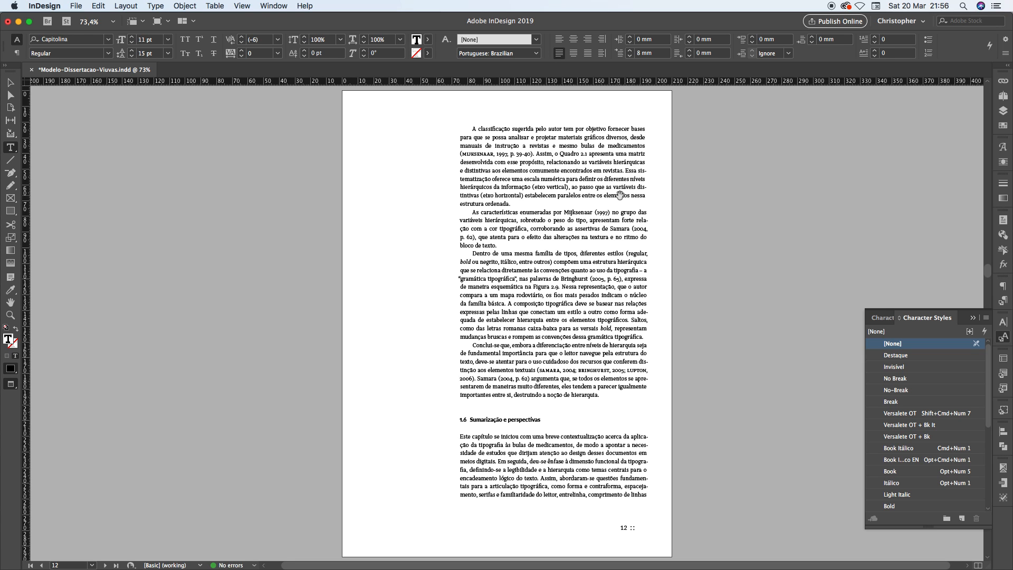
key("alt+Page_Up")
key("alt+Page_Up")
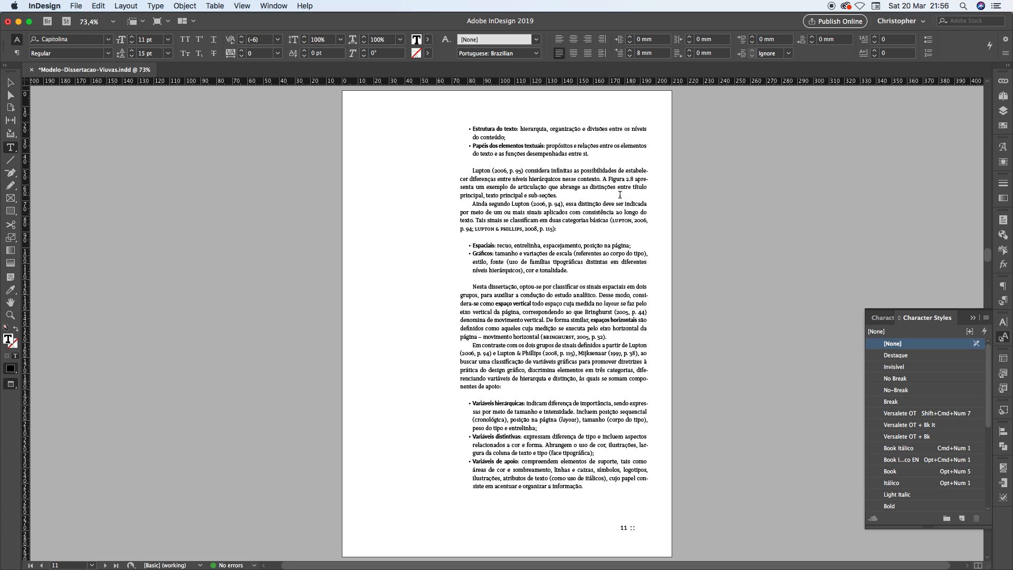
key("alt+Page_Up")
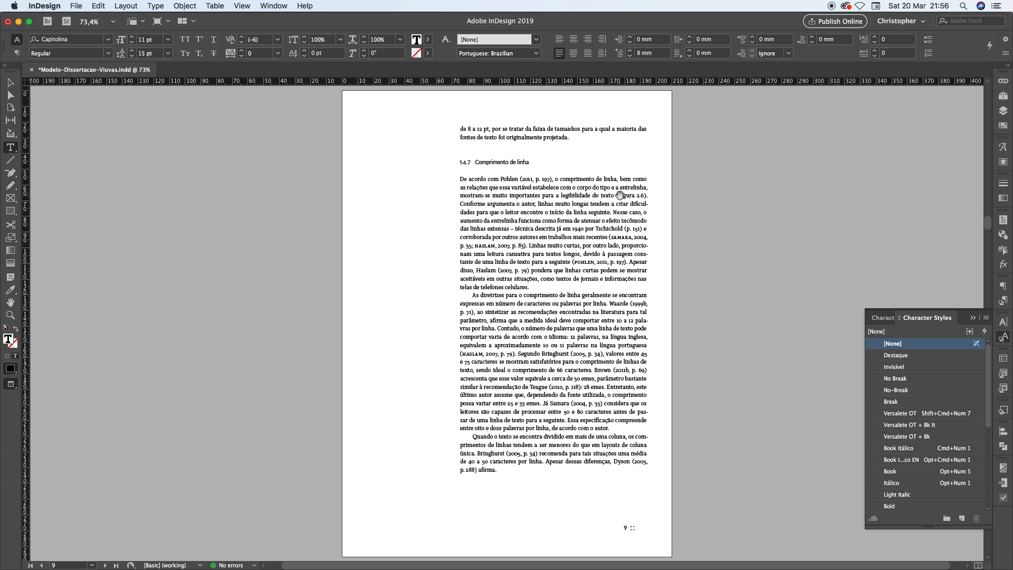
key("alt+Page_Up")
key("alt+Page_Up")
key("alt+Page_Up")
key("alt+Page_Up")
key("alt+Page_Up")
key("alt+Page_Up")
key("alt+Page_Up")
key("alt+Page_Up")
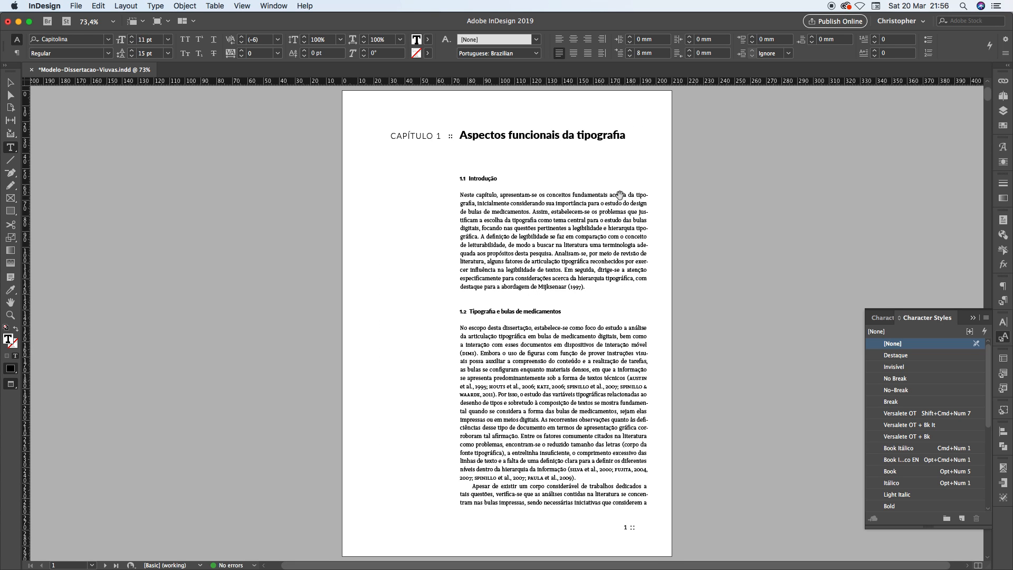